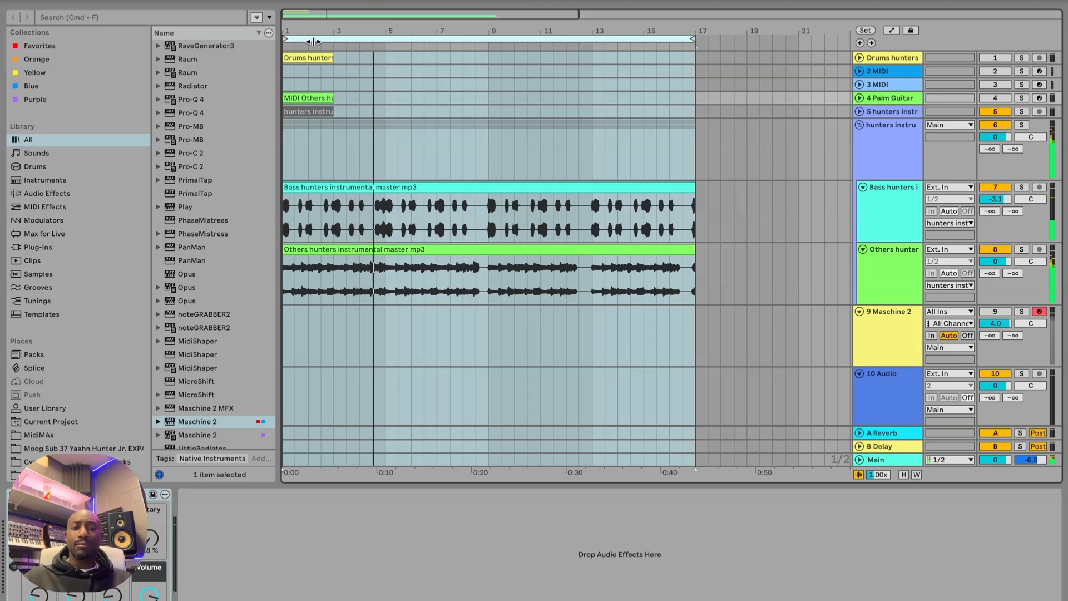
- Stop playback, activate the Maschine 2 track and play the arrangement from bar 1
key("space")
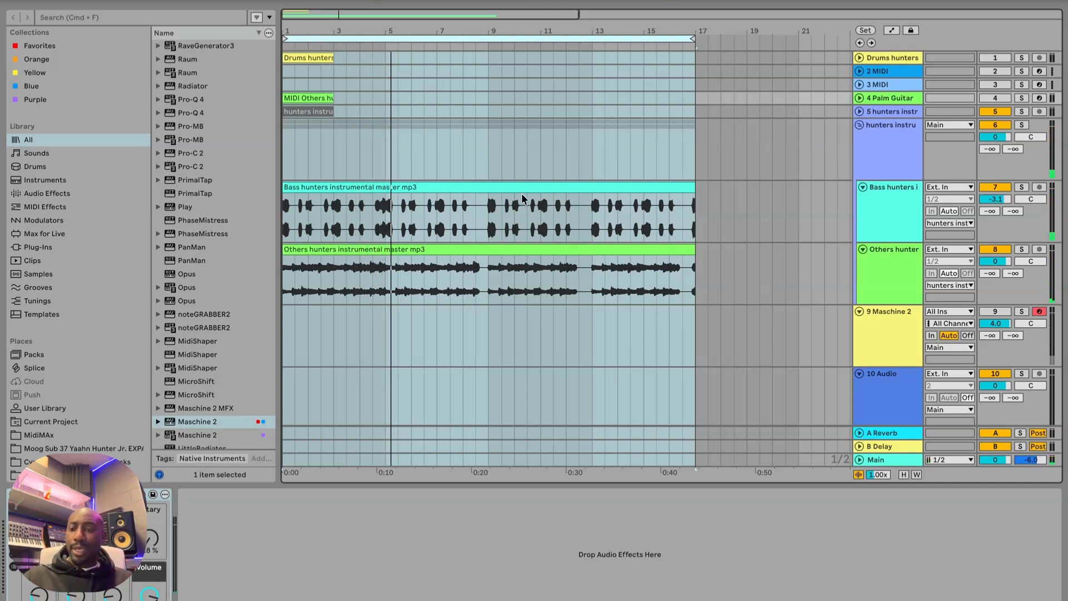
left_click(1006, 312)
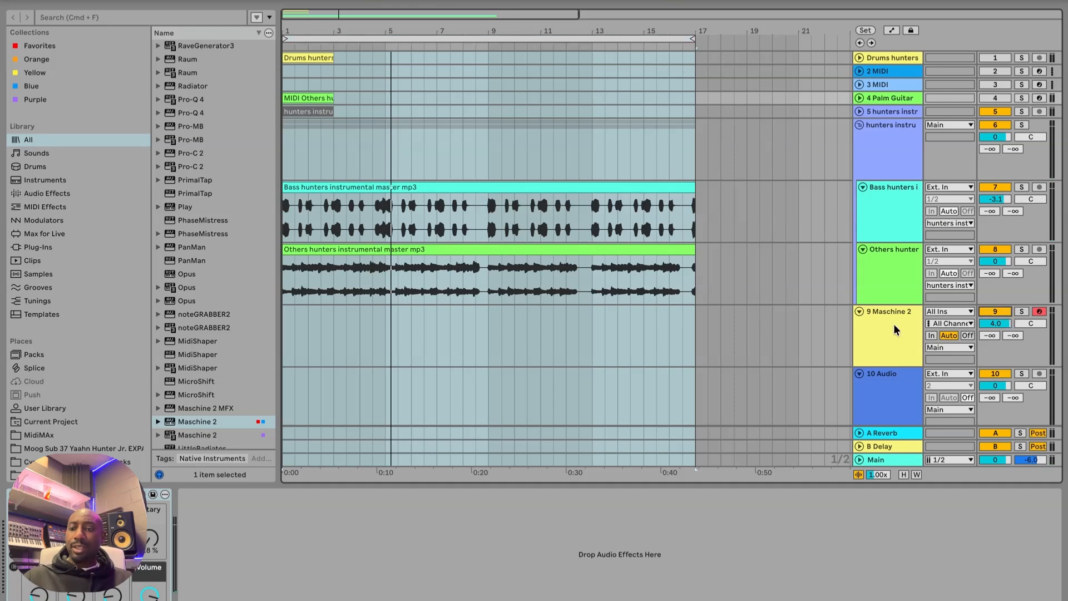
left_click(881, 332)
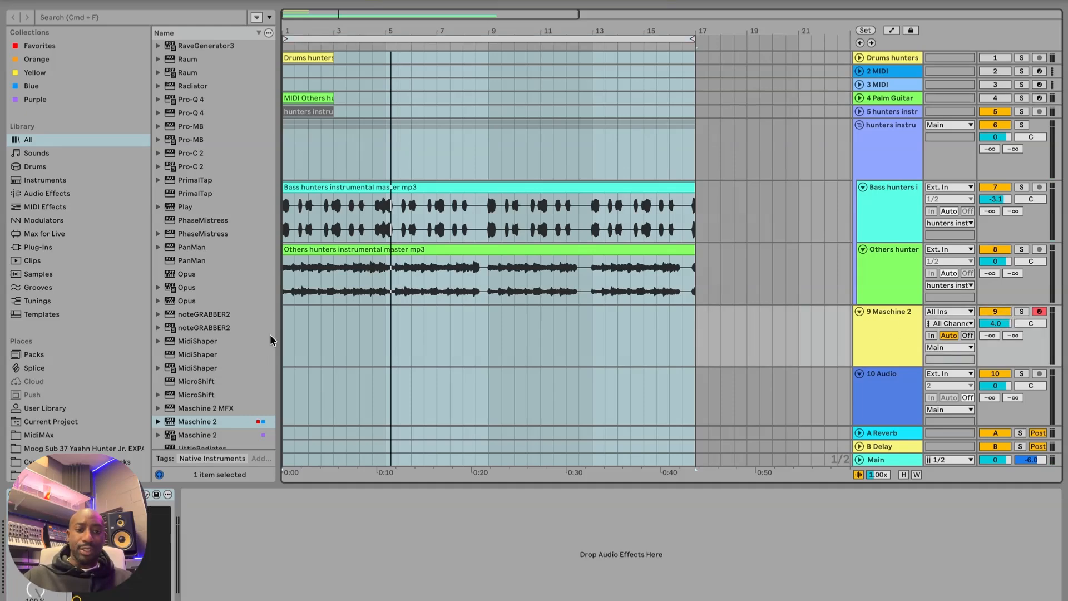
left_click(286, 336)
key("space")
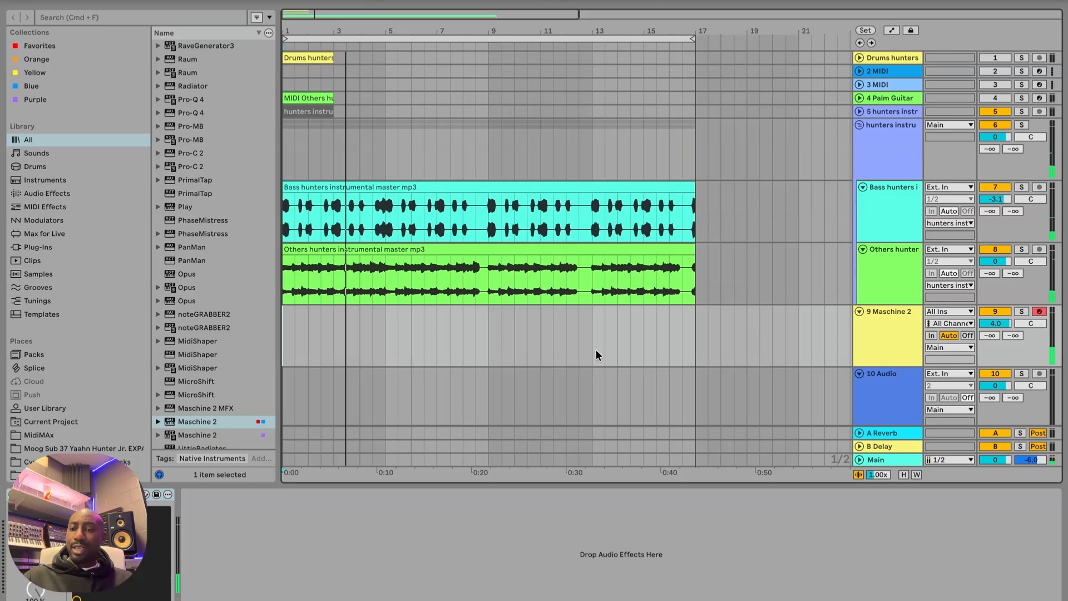
- Bring Pattern 2 from the Maschine 2 plug-in onto track 10 as audio and align the clip to bar 1
key("super+alt+p")
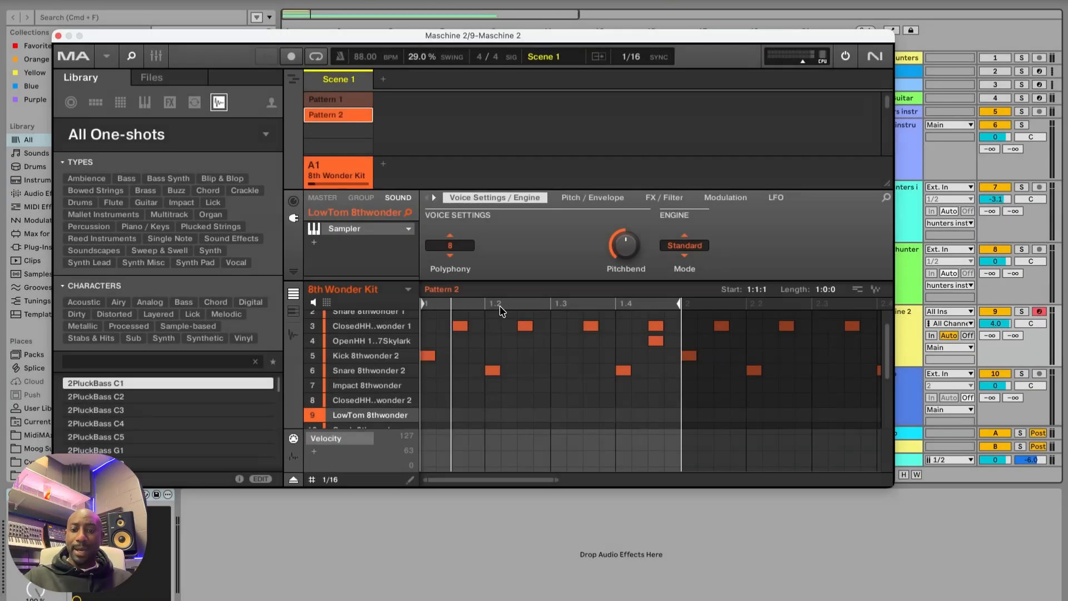
key("space")
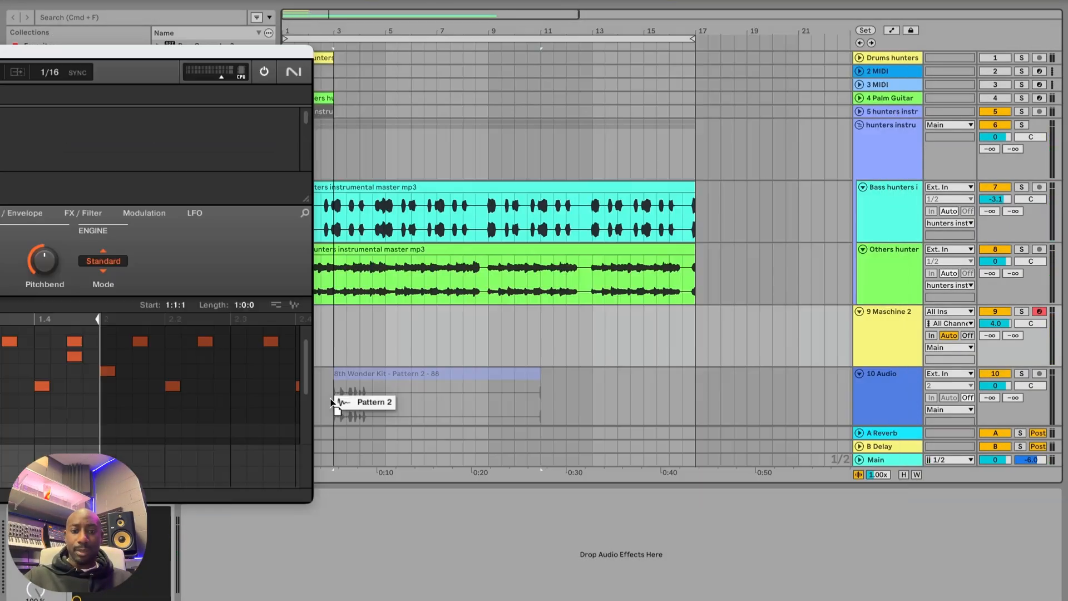
mouse_move(334, 400)
left_mouse_down()
mouse_move(312, 398)
mouse_move(328, 396)
left_mouse_up()
scroll(327, 396, "down", 1)
scroll(327, 396, "down", 1)
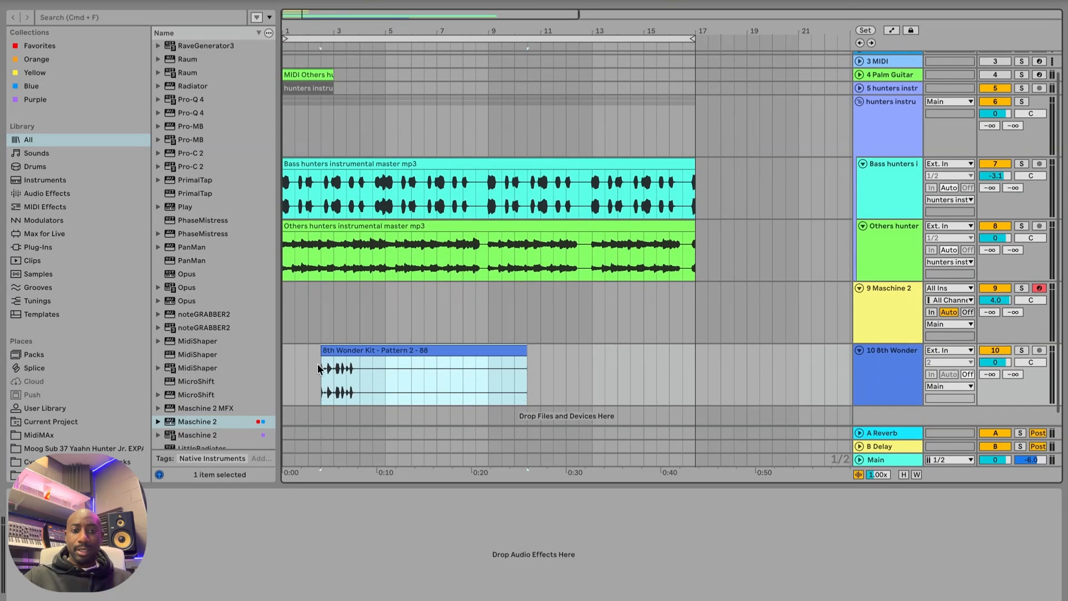
left_click_drag(348, 346, 300, 348)
- Turn off Warp for the 8th Wonder Kit - Pattern 2 clip and return to the full arrangement
double_click(300, 348)
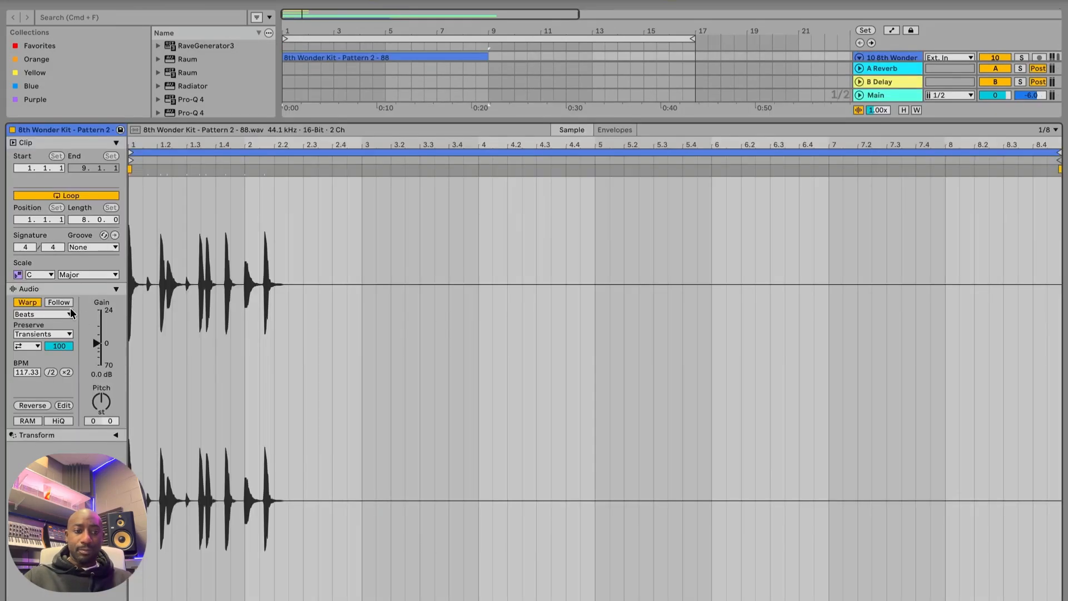
left_click(26, 301)
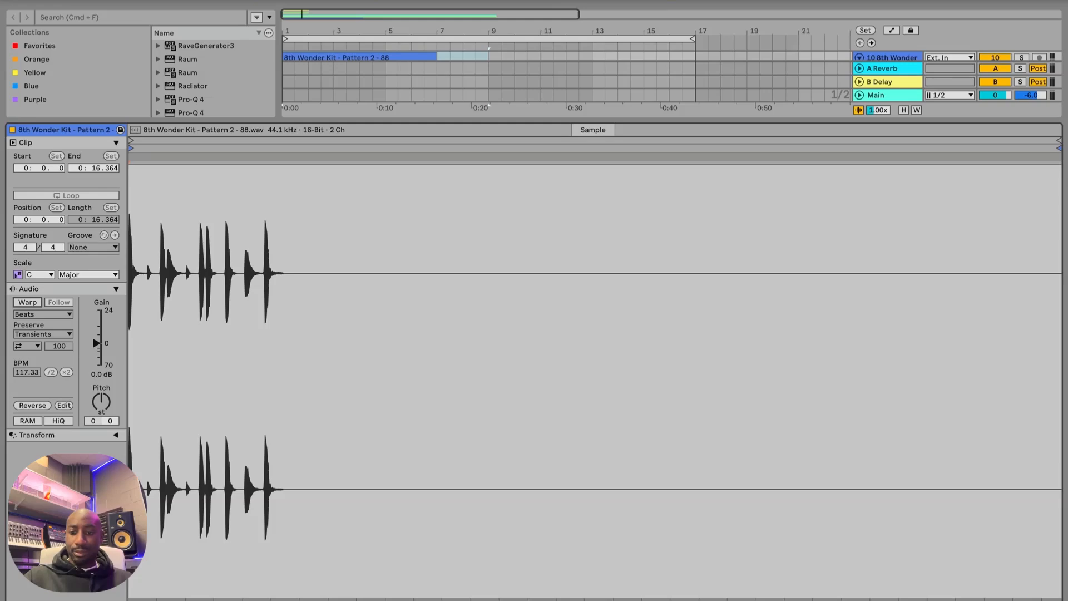
key("alt+super+l")
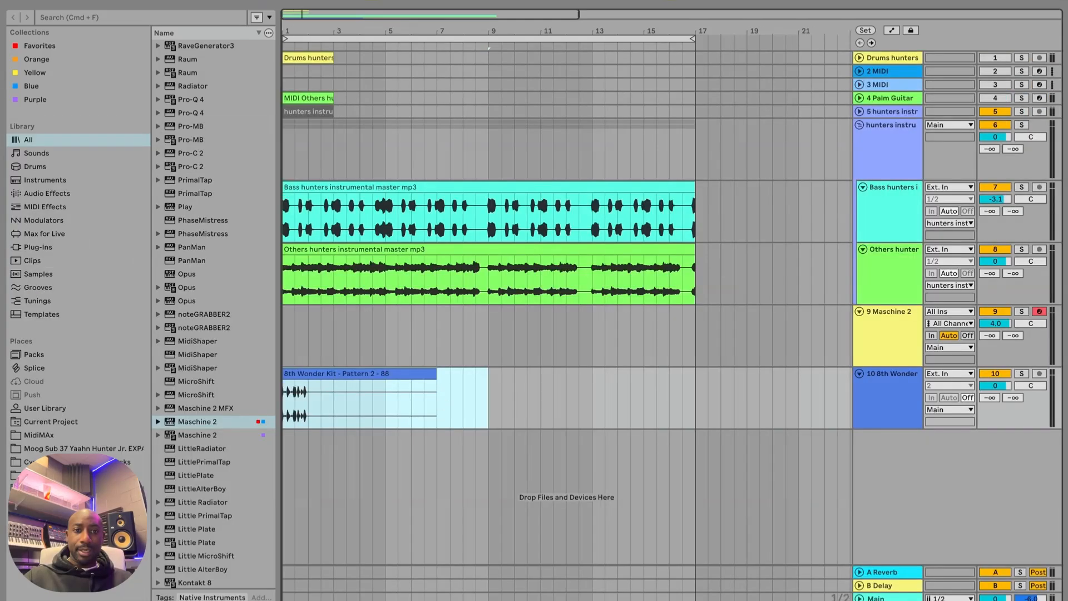
- Split the 8th Wonder Kit clip at bar 2 and delete the part after it
left_click_drag(295, 15, 331, 366)
left_click_drag(399, 411, 239, 408)
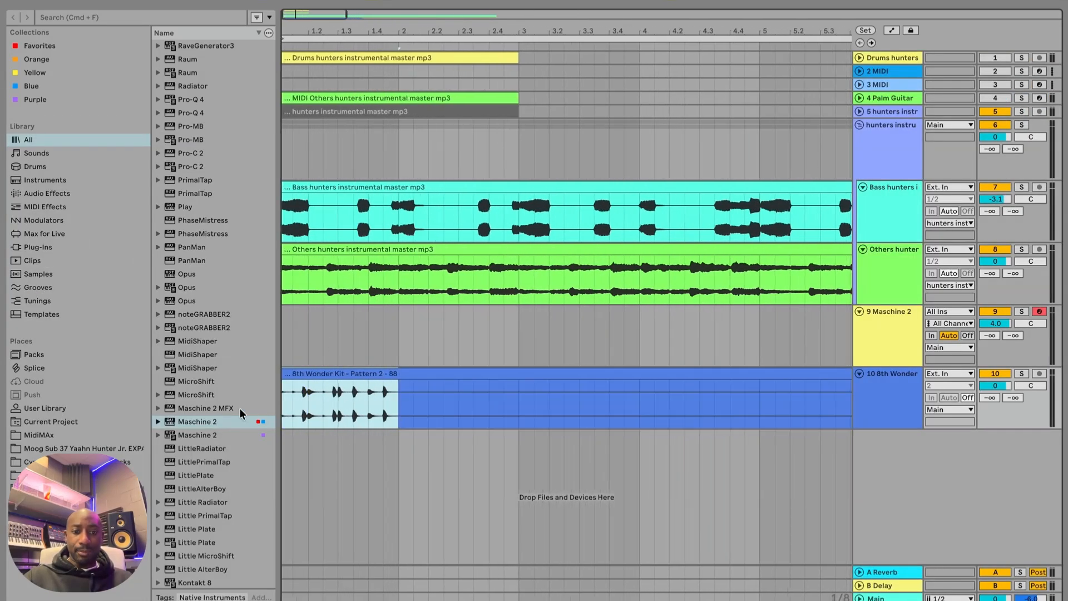
key("super+e")
left_click(421, 374)
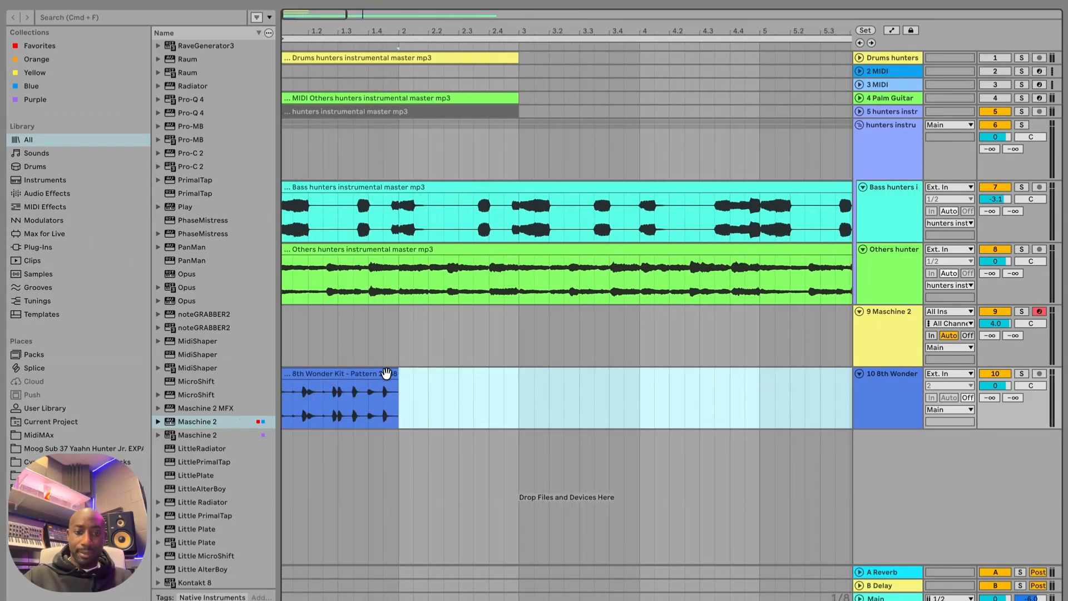
key("Delete")
- Rename the remaining one-bar drum clip as Pattern A
left_click(363, 371)
right_click(364, 373)
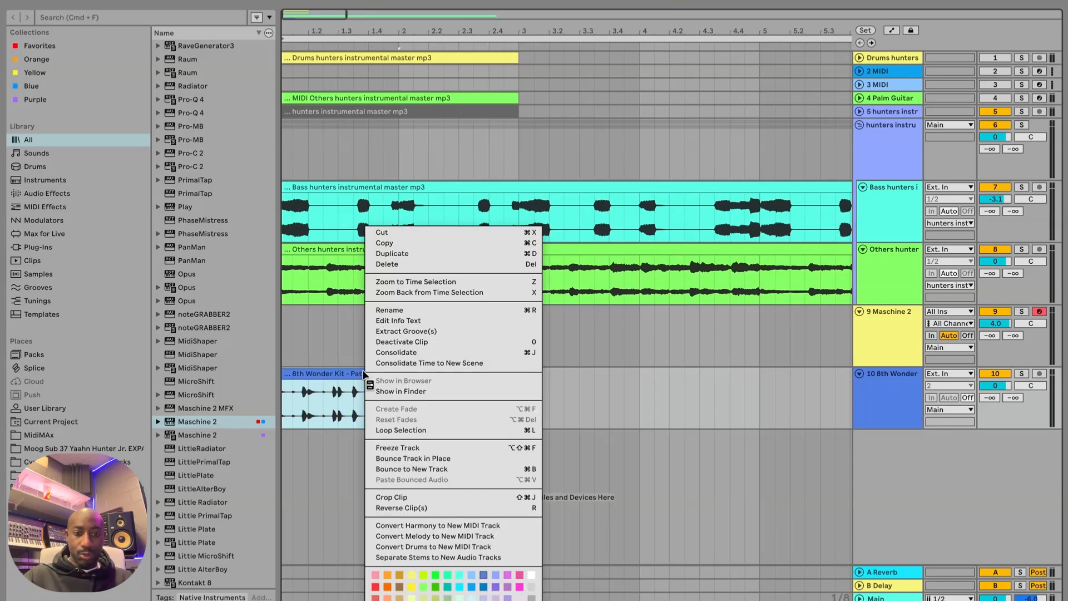
left_click(410, 310)
type("Pattern A")
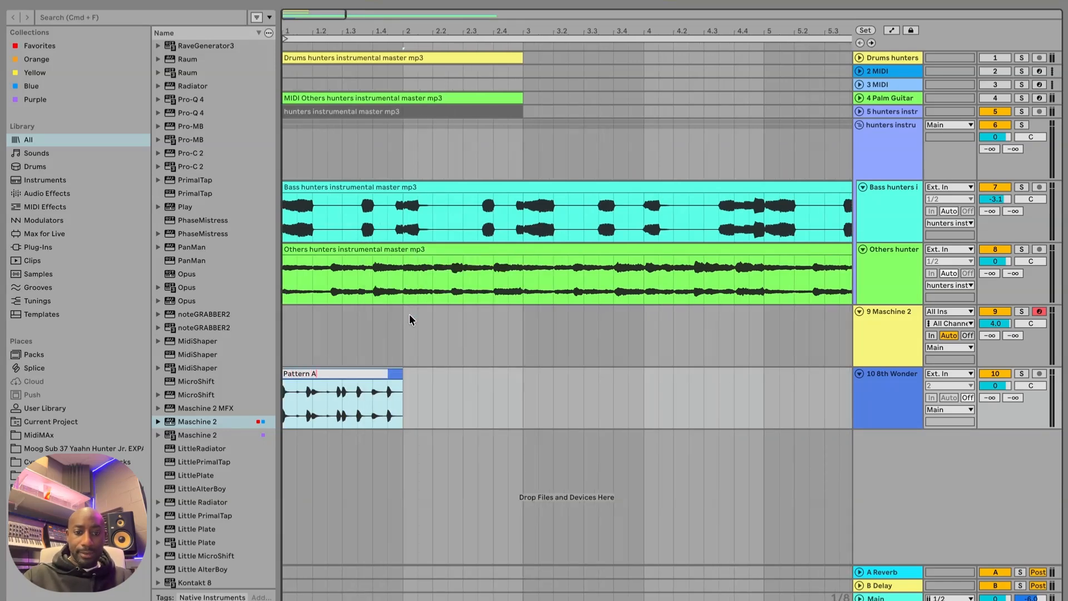
left_click(410, 315)
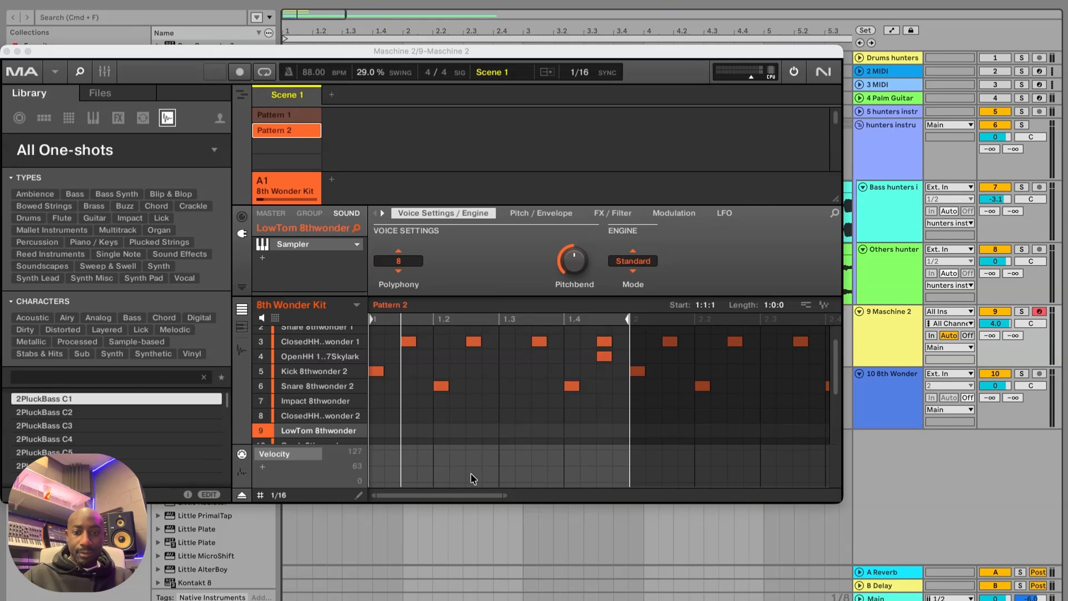
- Remove the notes beyond the first bar of Pattern 2 in Maschine and play the pattern
left_click_drag(446, 496, 446, 434)
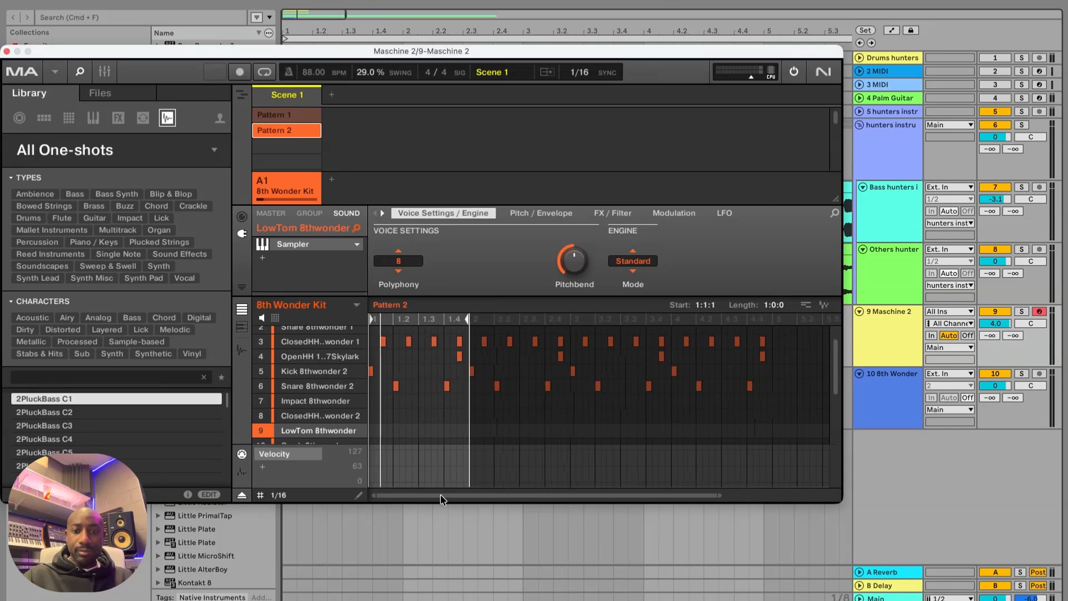
left_click_drag(788, 396, 469, 316)
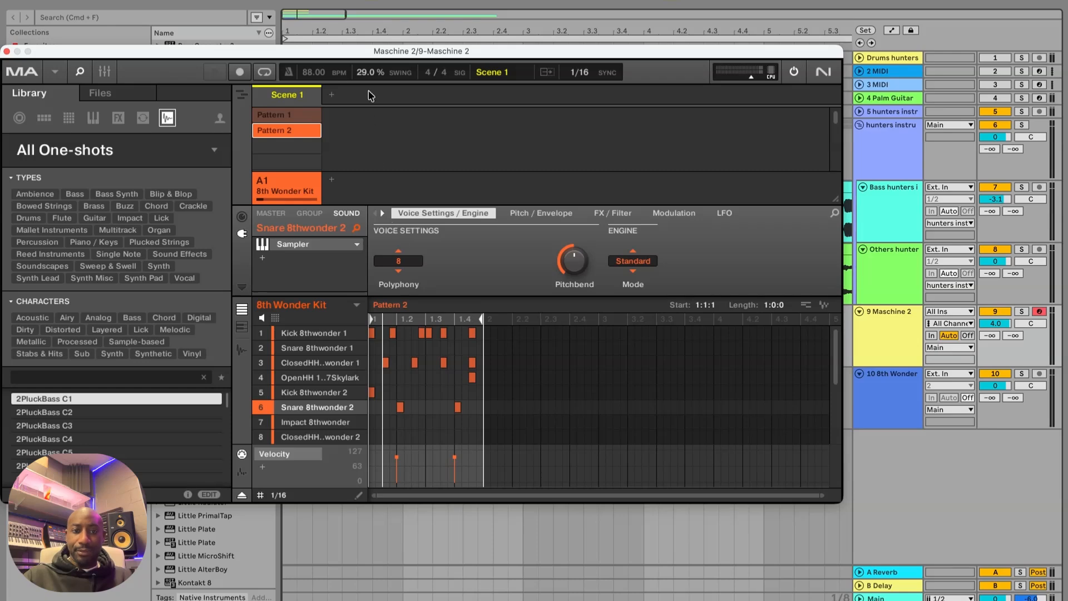
key("space")
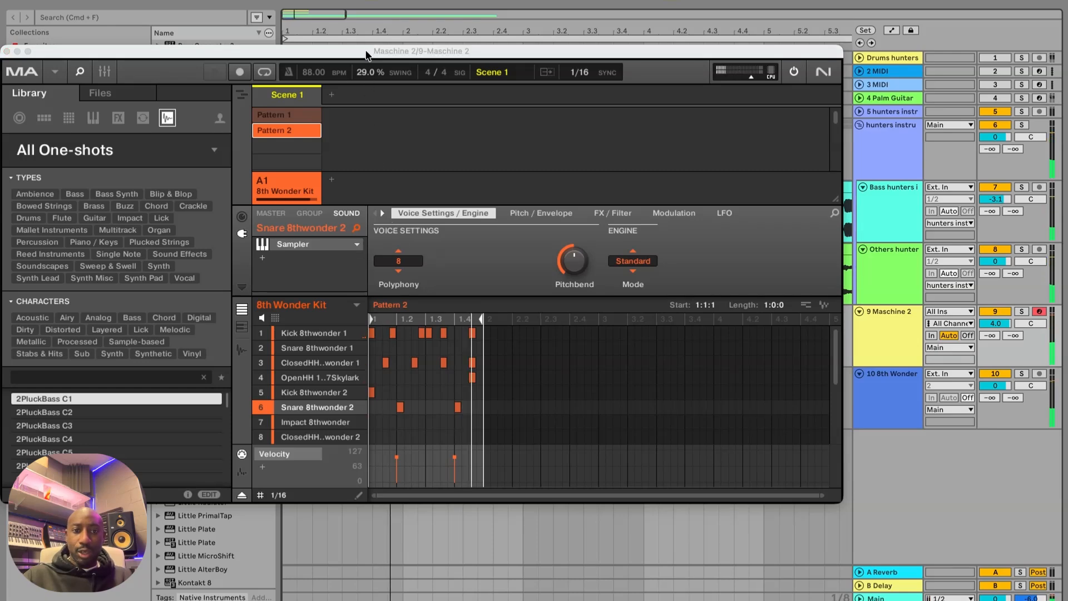
- Move the Maschine window out of the way, then set the arrangement loop to bar 2 and play it
left_click_drag(367, 54, 444, 450)
left_click_drag(403, 329, 528, 341)
key("super+l")
key("space")
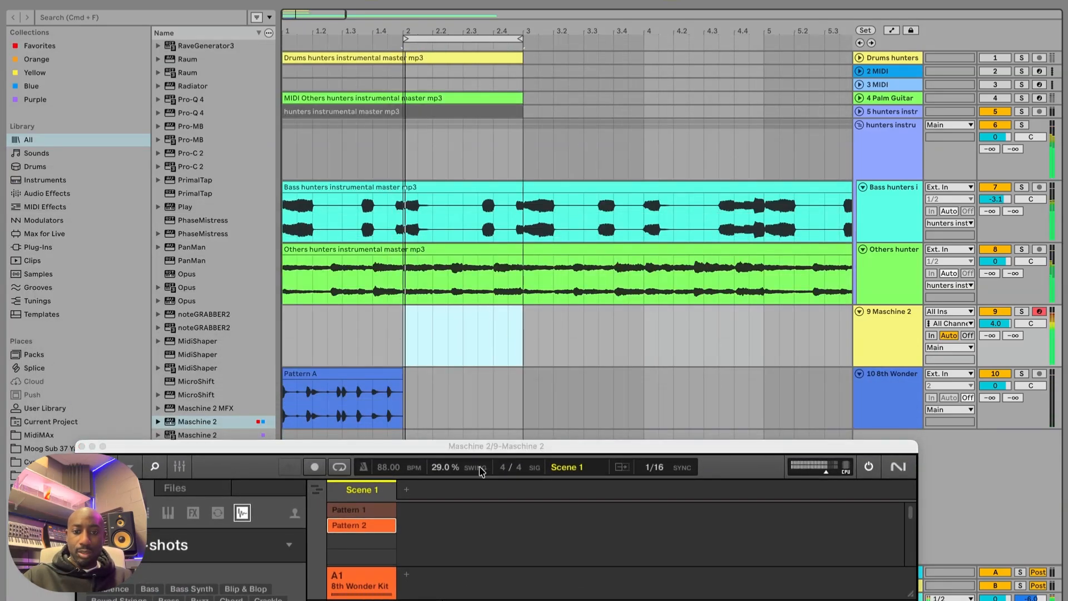
- Delete the last Kick 1, closed hi-hat and open hi-hat notes after beat 1.4 of Pattern 2, and audition the variation
left_click_drag(469, 447, 451, 113)
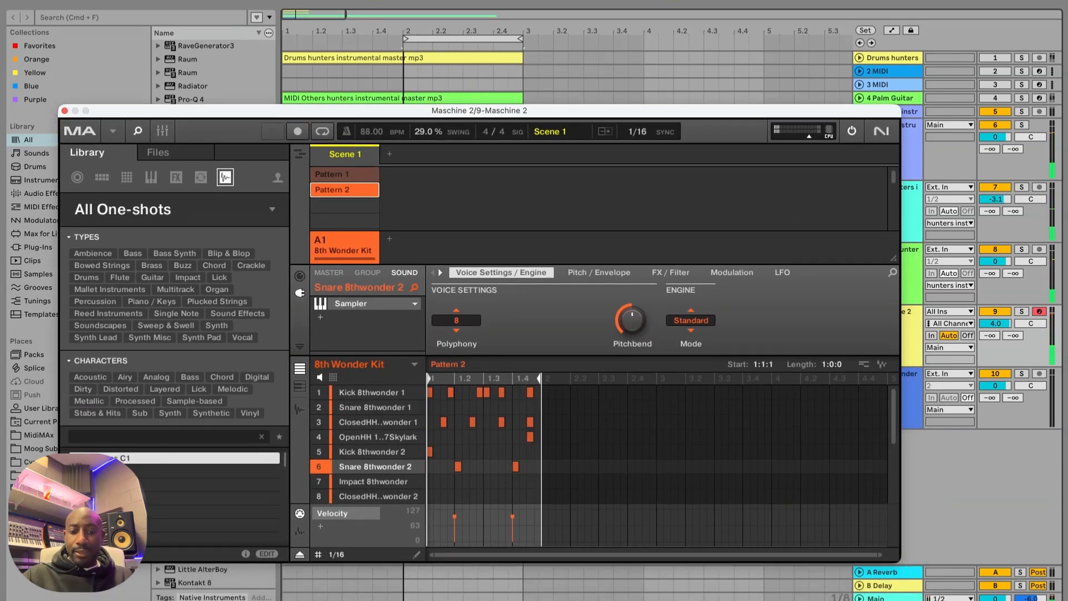
left_click_drag(445, 555, 444, 581)
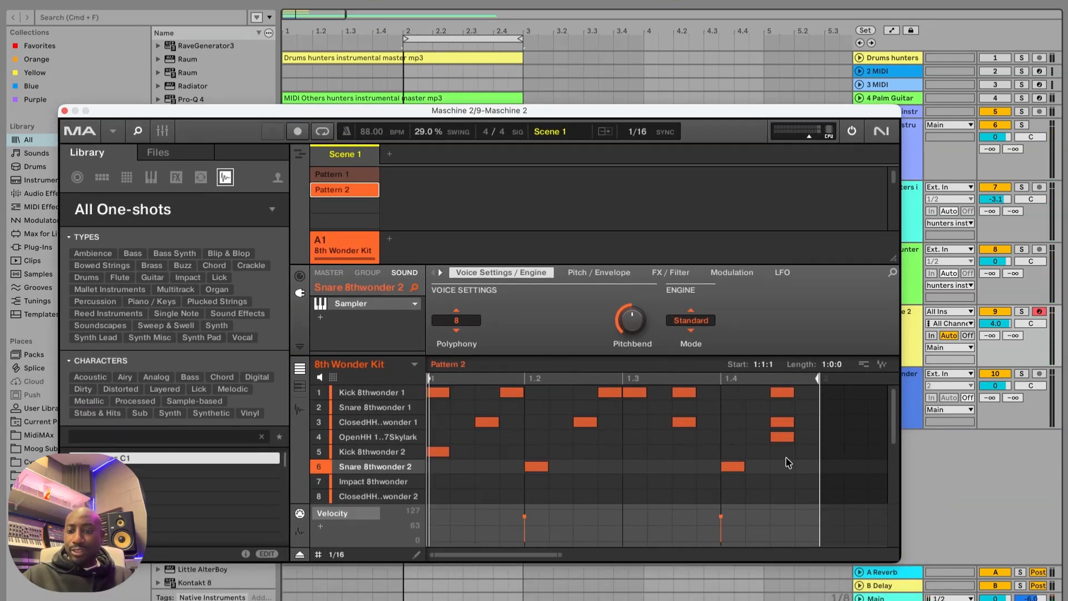
left_click_drag(788, 459, 767, 375)
key("Delete")
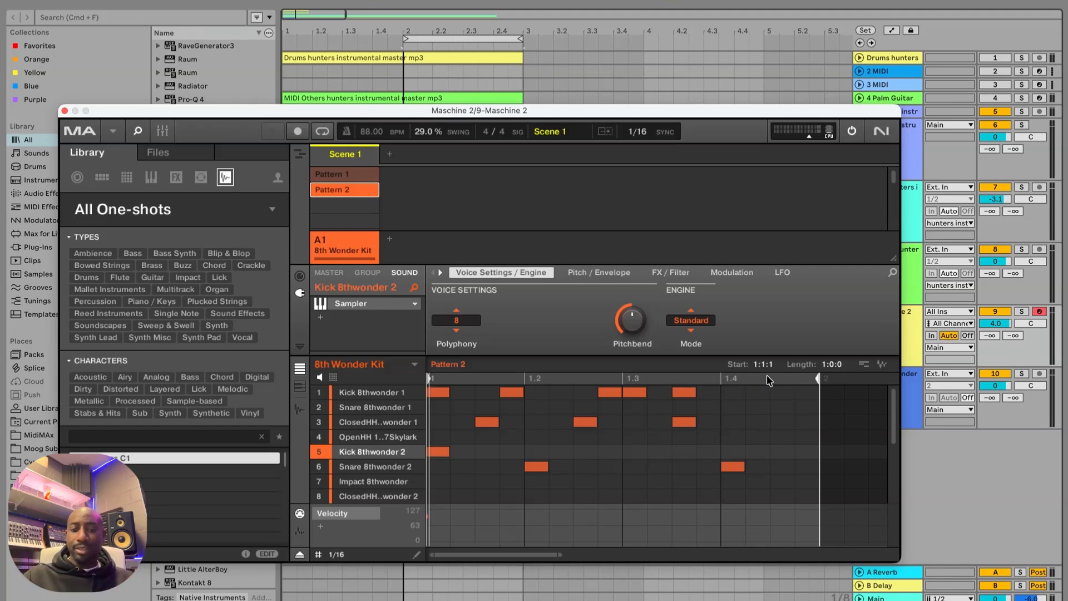
key("space")
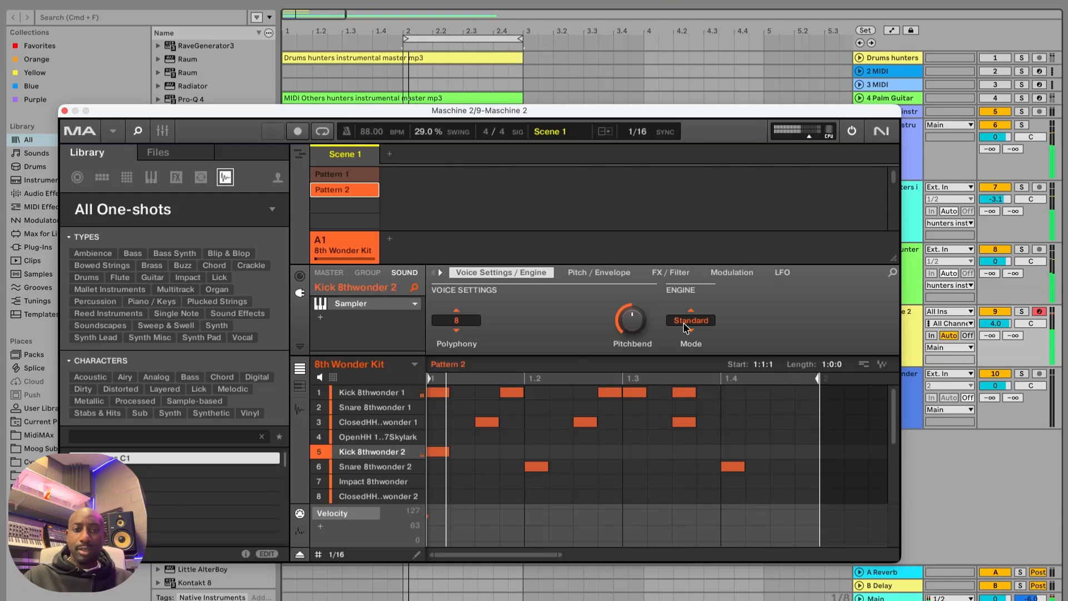
- Place the edited Pattern 2 as audio at bar 2 on the 8th Wonder track, directly after Pattern A
left_click_drag(421, 116, 136, 266)
left_click_drag(226, 273, 28, 244)
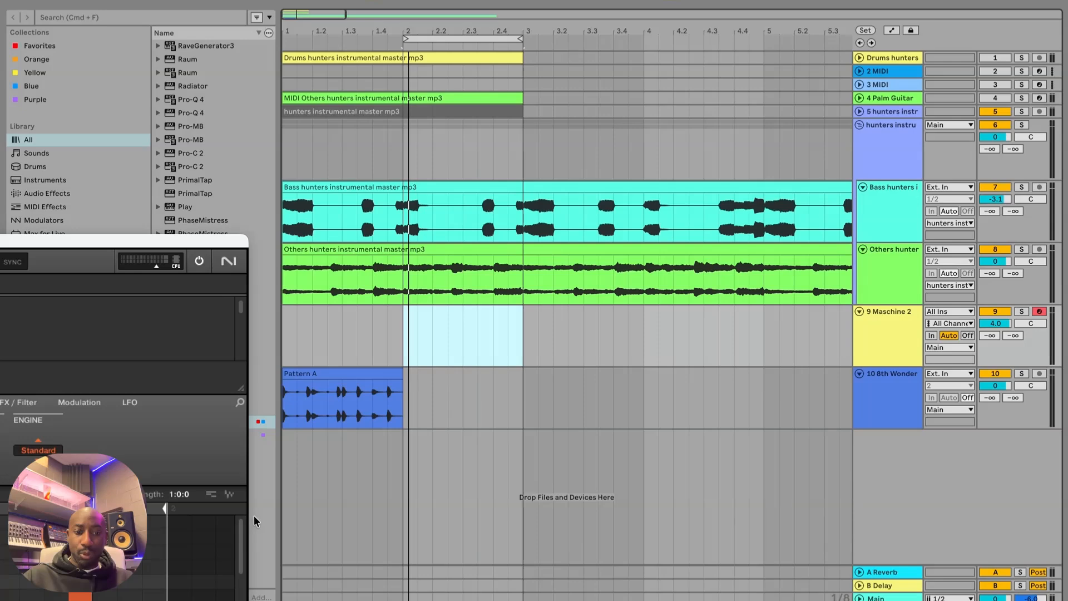
left_click_drag(230, 498, 425, 400)
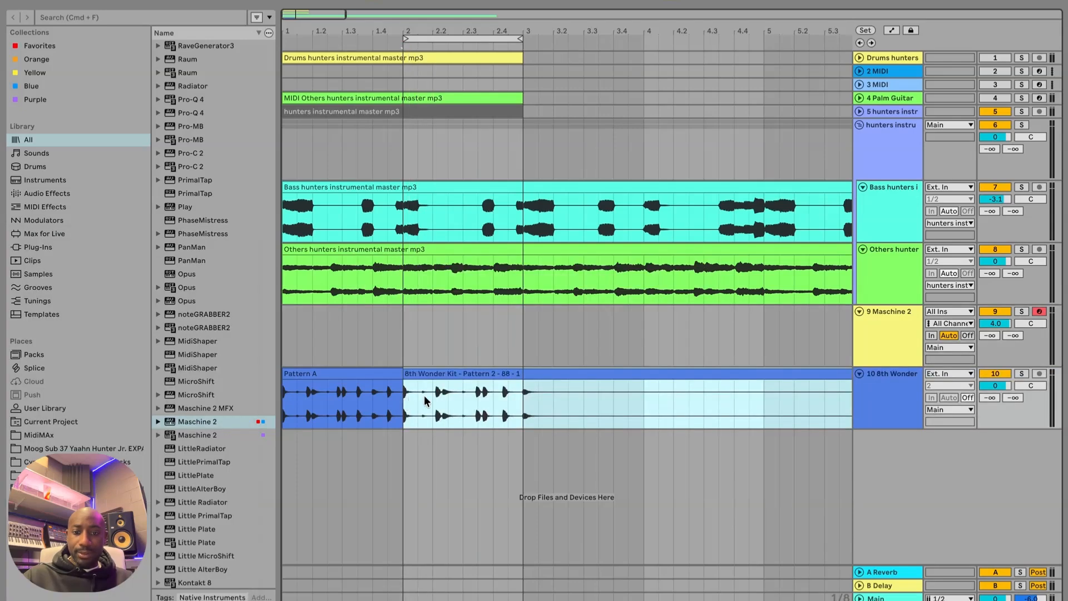
- Turn off Warp for the new 8th Wonder Kit clip at bar 2 and return to the full arrangement
double_click(483, 371)
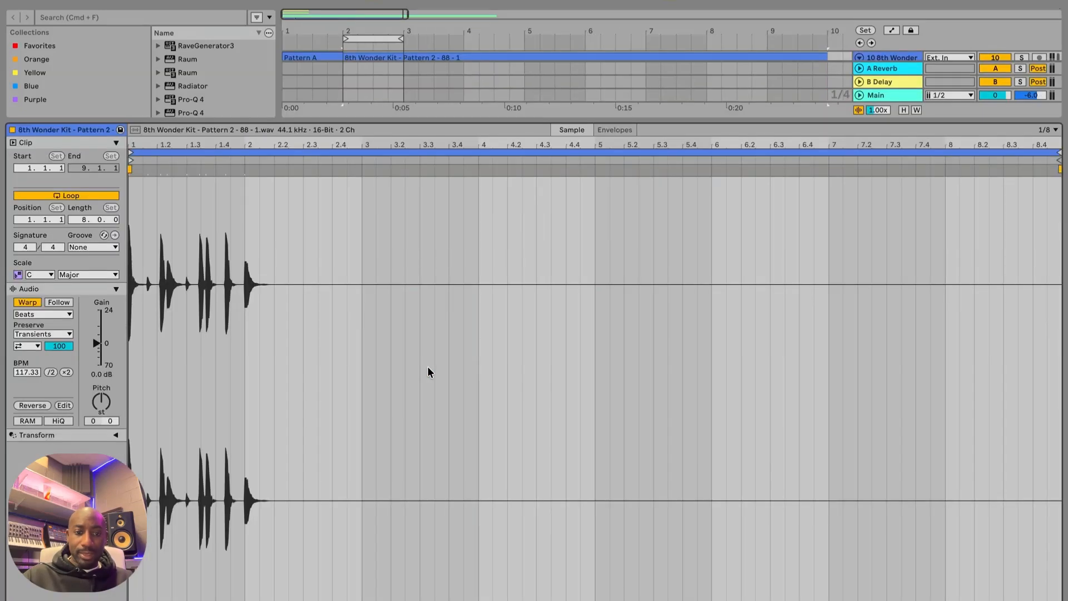
left_click(28, 302)
key("super+alt+l")
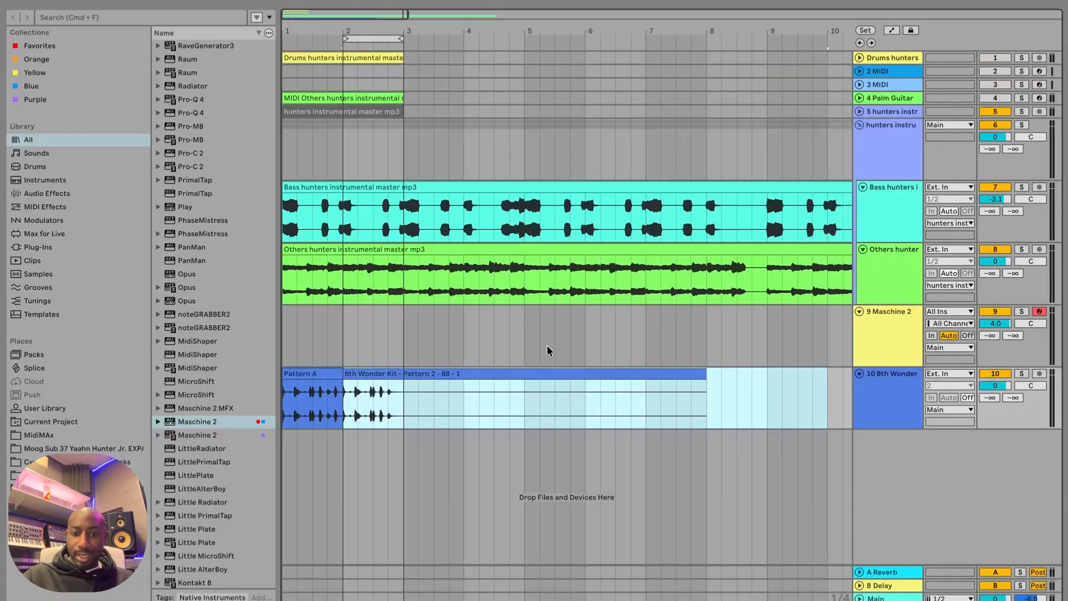
- Split the second drum clip at bar 3 and rename its one-bar section as pattern b
left_click_drag(405, 410, 345, 405)
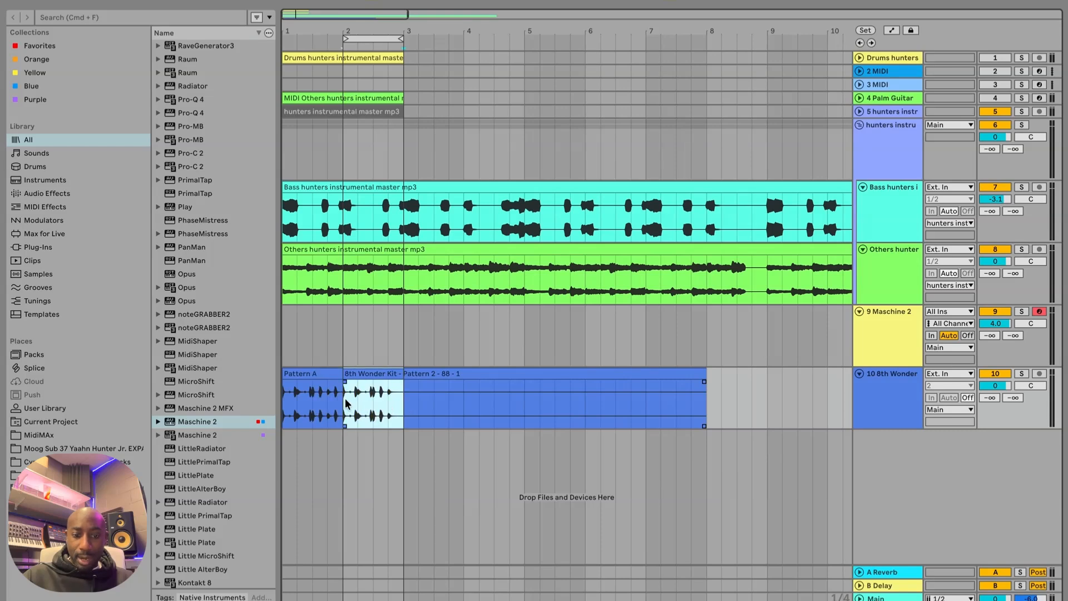
key("super+e")
right_click(361, 373)
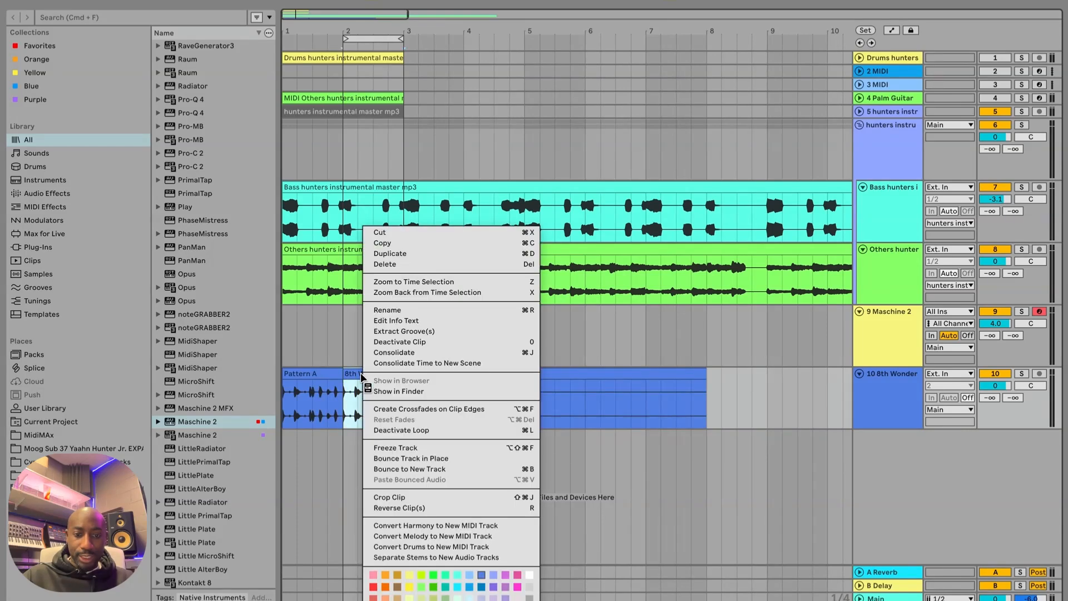
left_click(436, 312)
type("pattern b")
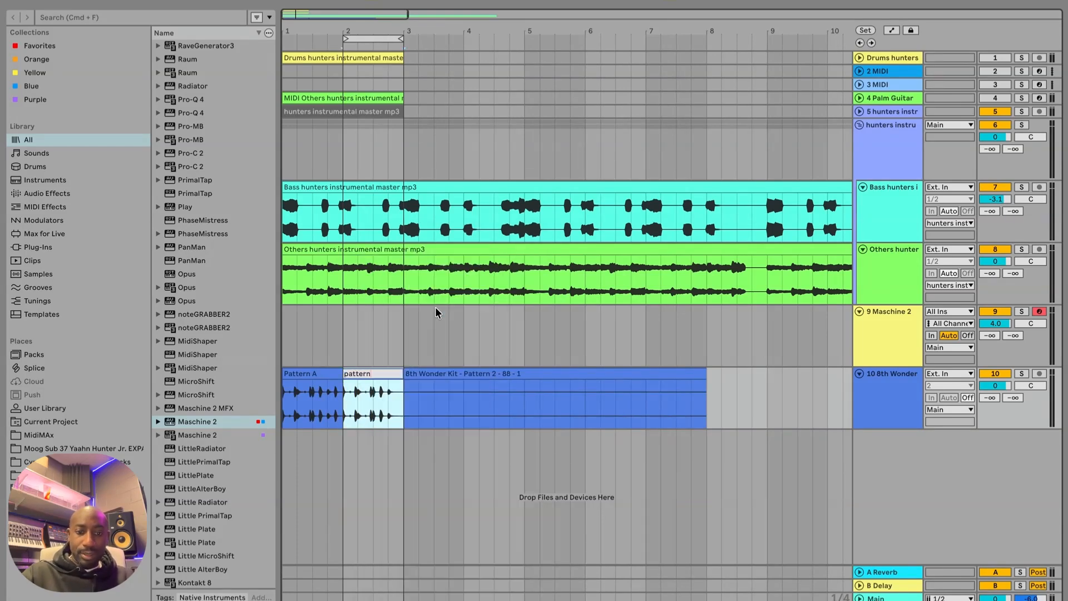
key("Return")
- Delete the leftover clip after bar 3 and colour the pattern b clip yellow
left_click(429, 373)
key("Delete")
left_click(360, 373)
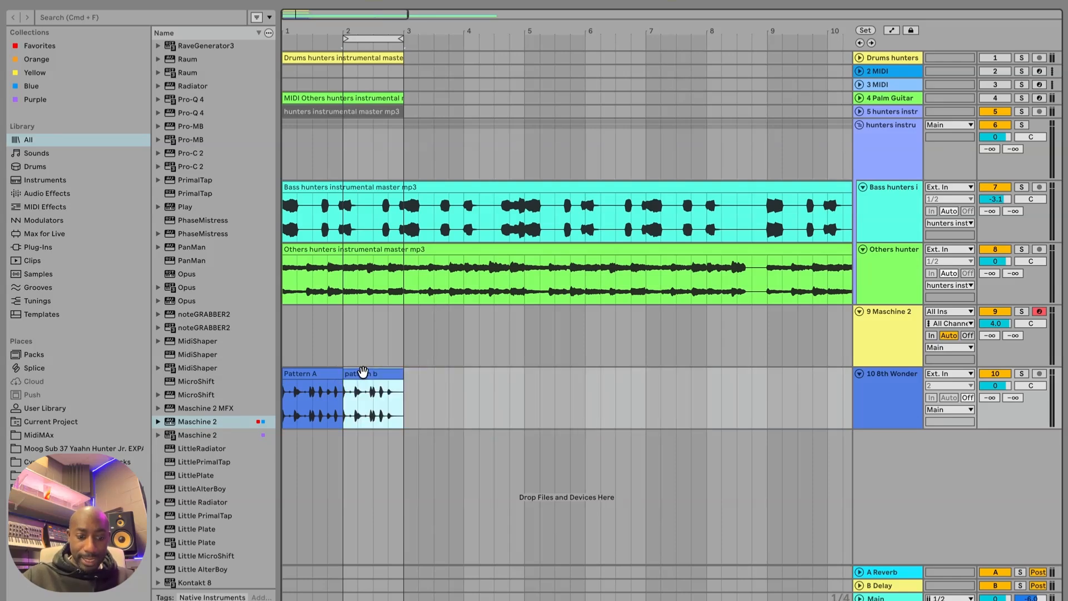
right_click(360, 373)
left_click(411, 575)
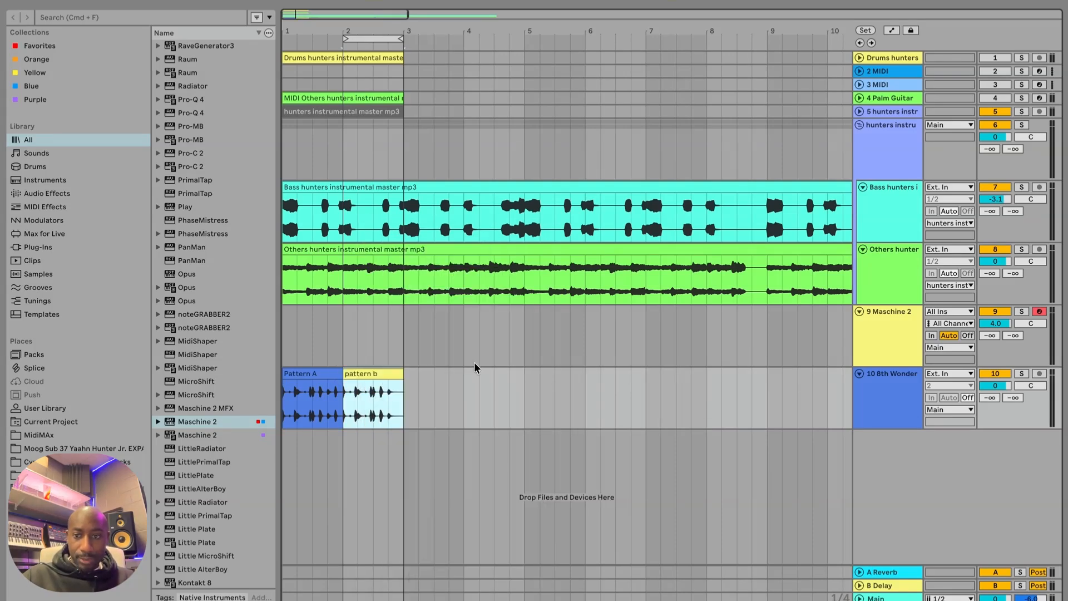
- Deactivate the Maschine 2 track and play bars 1 and 2 with the loop extended back to bar 1
left_click(1007, 313)
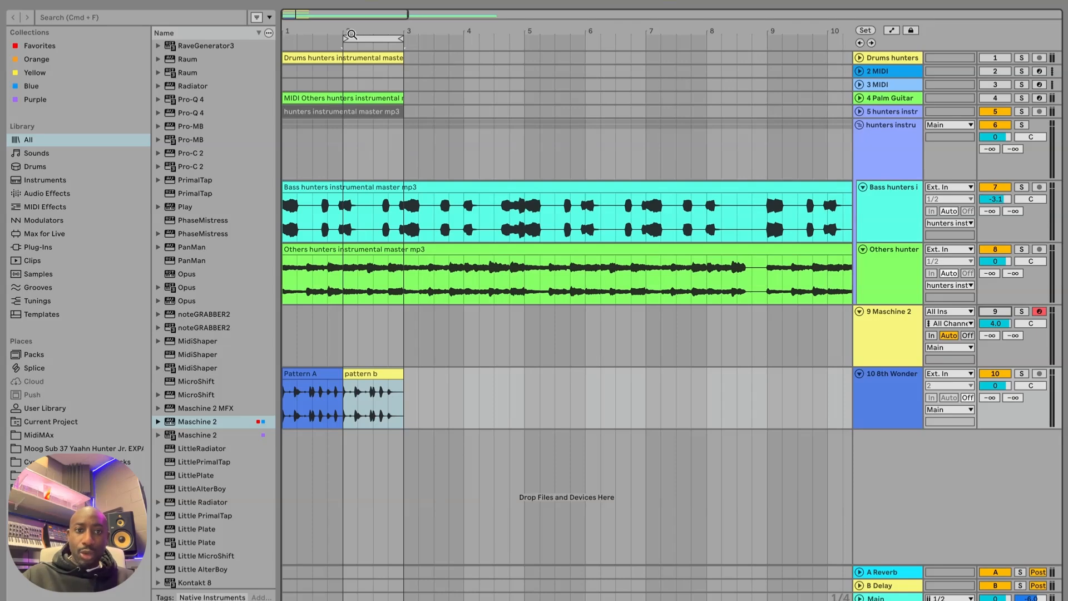
left_click_drag(344, 39, 202, 43)
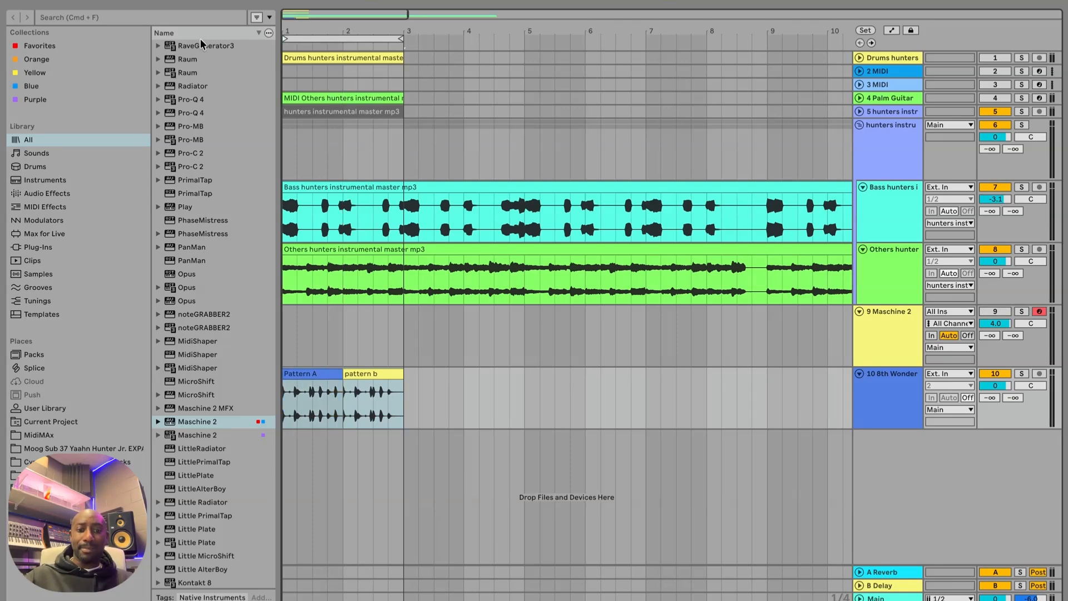
key("space")
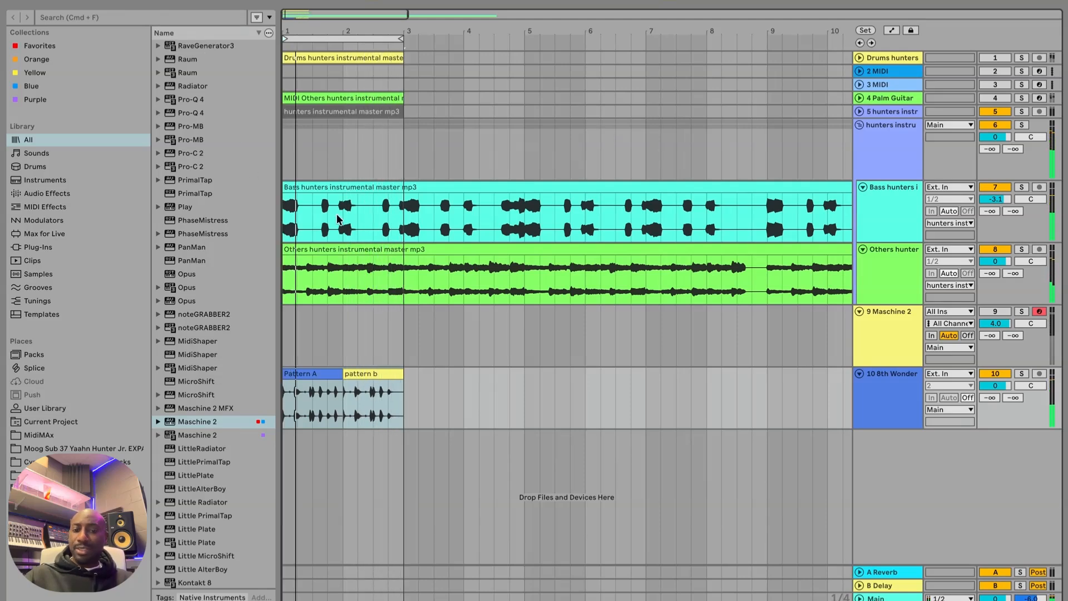
- Close the Maschine 2 window and paste a copy of the Pattern A clip at bar 3 of the 8th Wonder track
left_click_drag(389, 344, 408, 344)
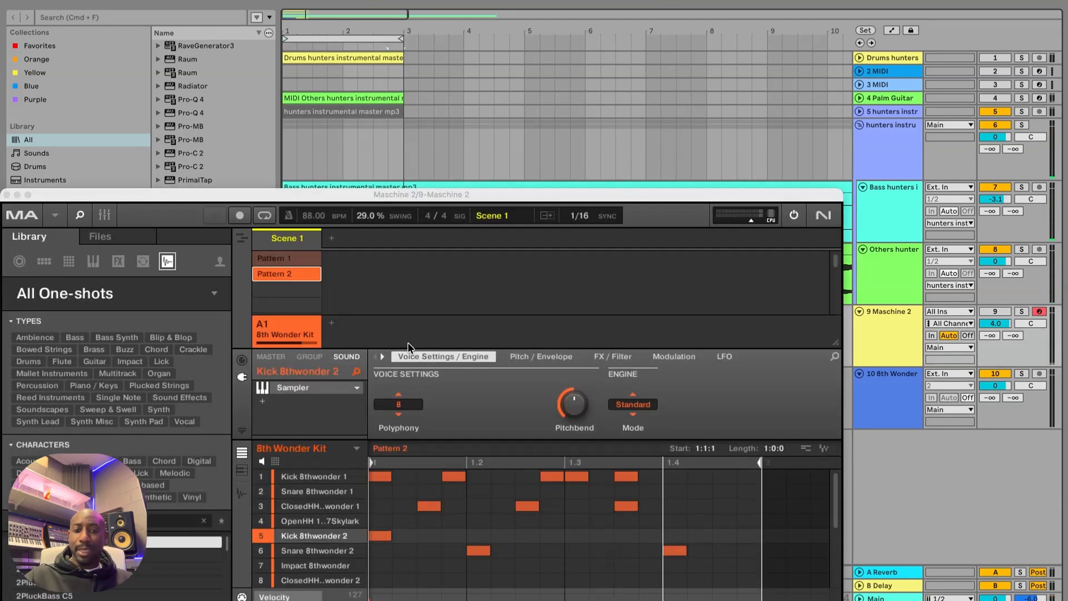
left_click(7, 195)
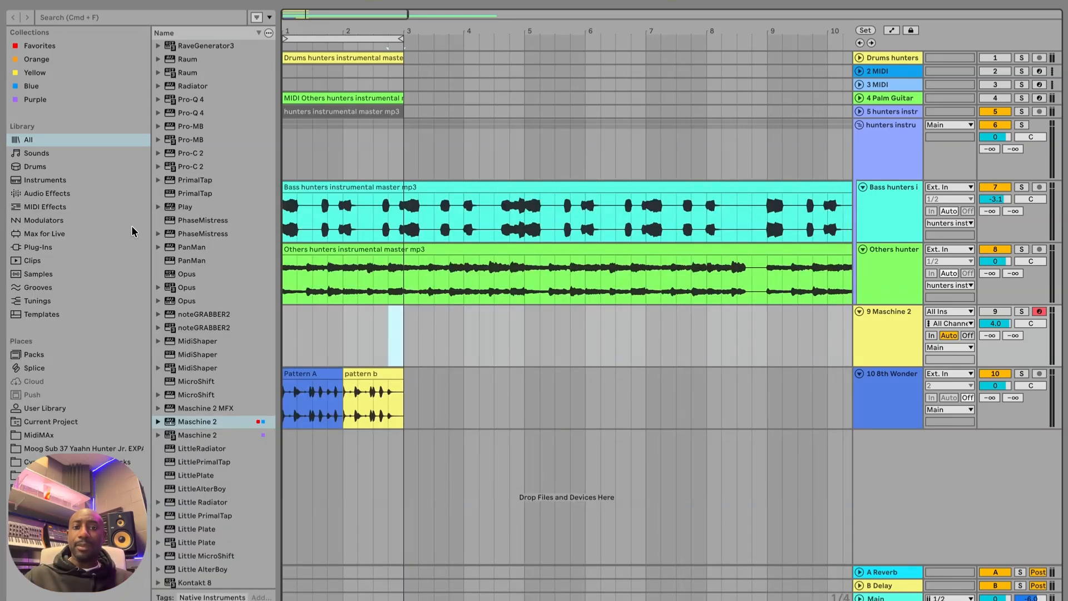
left_click(320, 373)
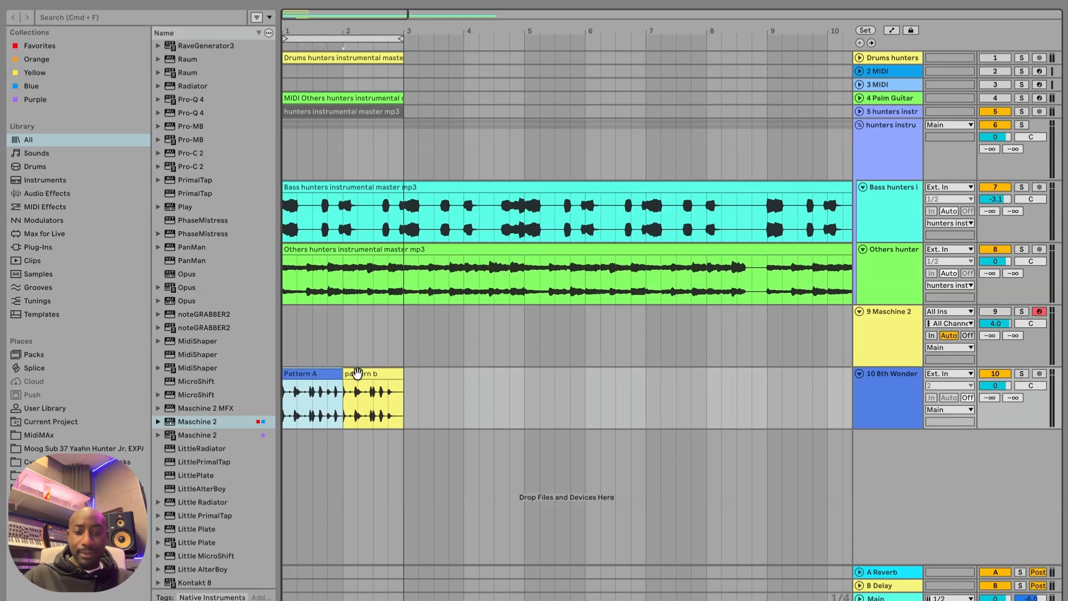
key("super+v")
- Set the loop to bar 4, using a one-bar selection on the Maschine 2 track
left_click_drag(469, 367, 525, 362)
key("super+l")
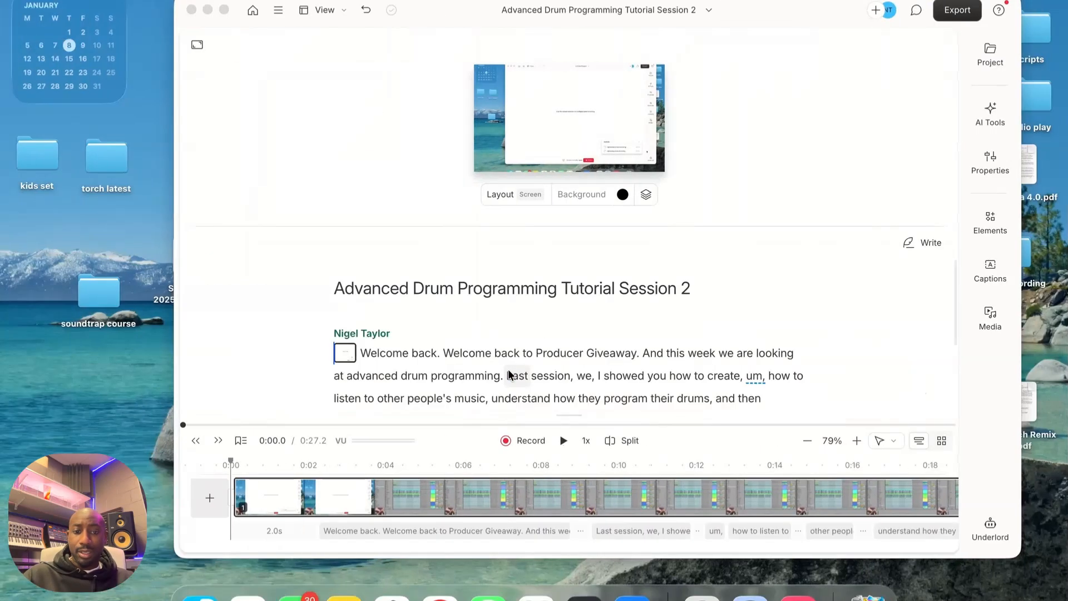
key("ctrl+Right")
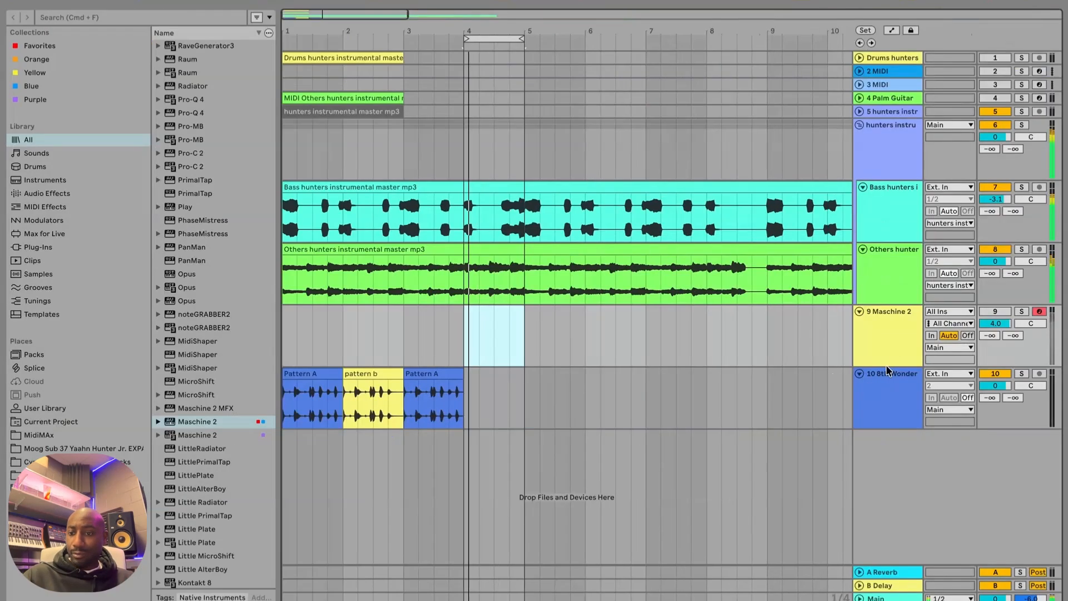
- Reactivate the Maschine 2 track and open its Maschine 2 plugin window
left_click(897, 352)
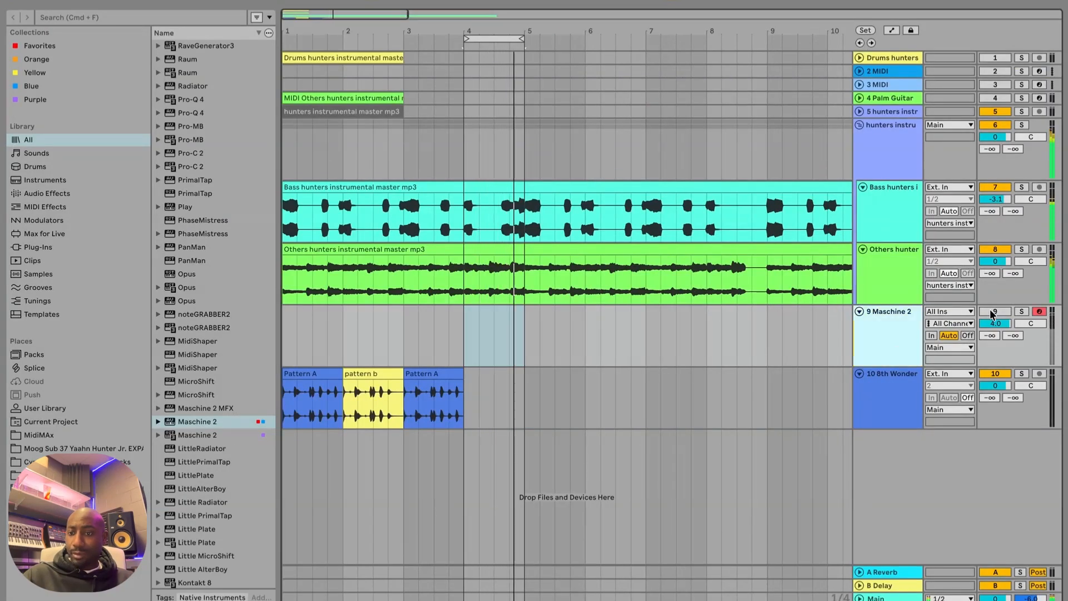
left_click(994, 313)
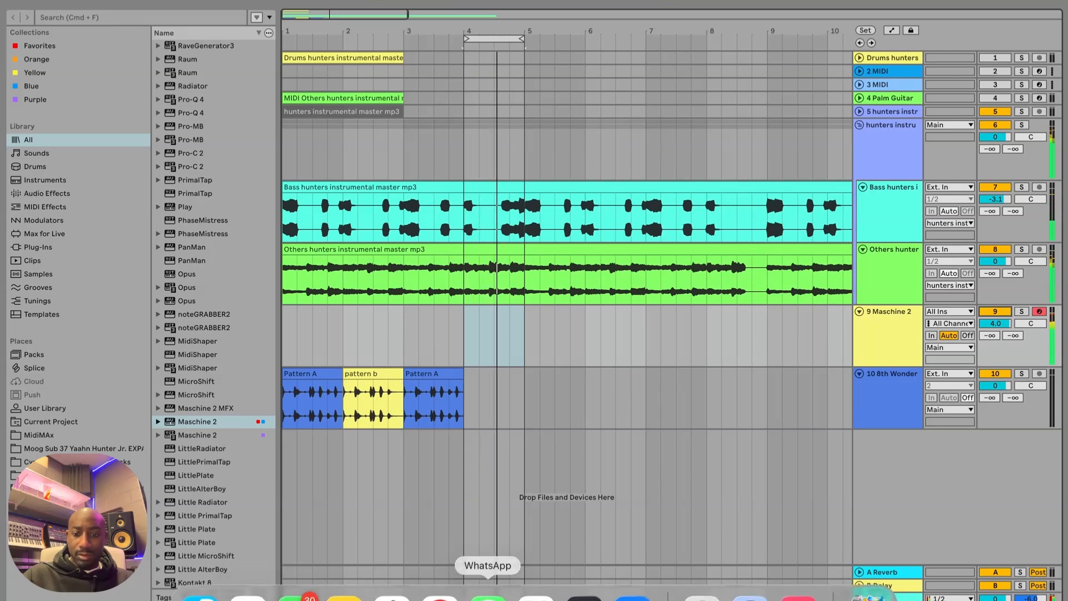
left_click(873, 341)
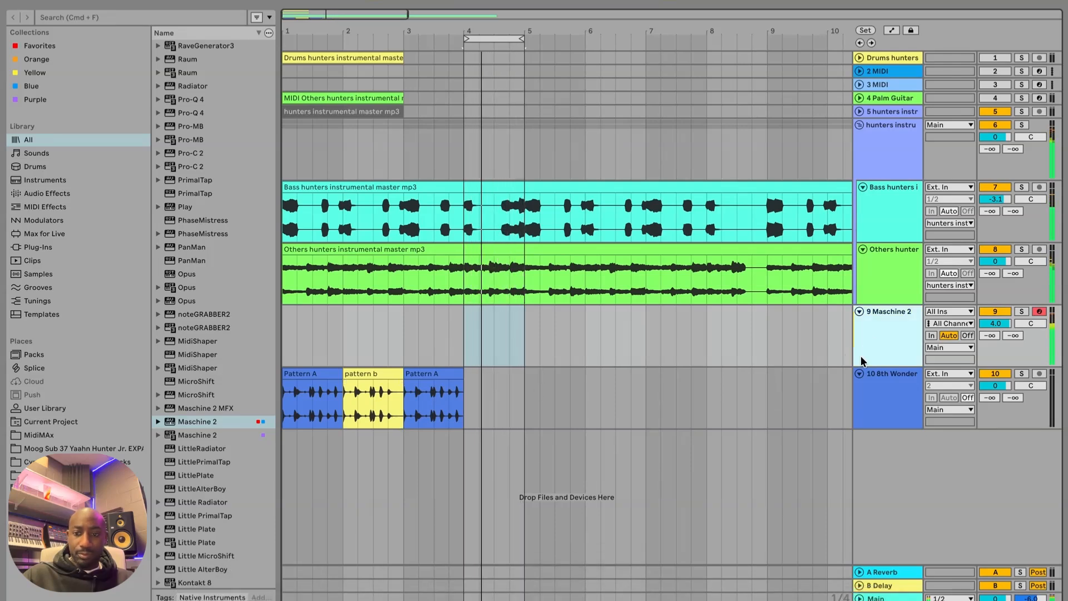
double_click(880, 347)
left_click(32, 498)
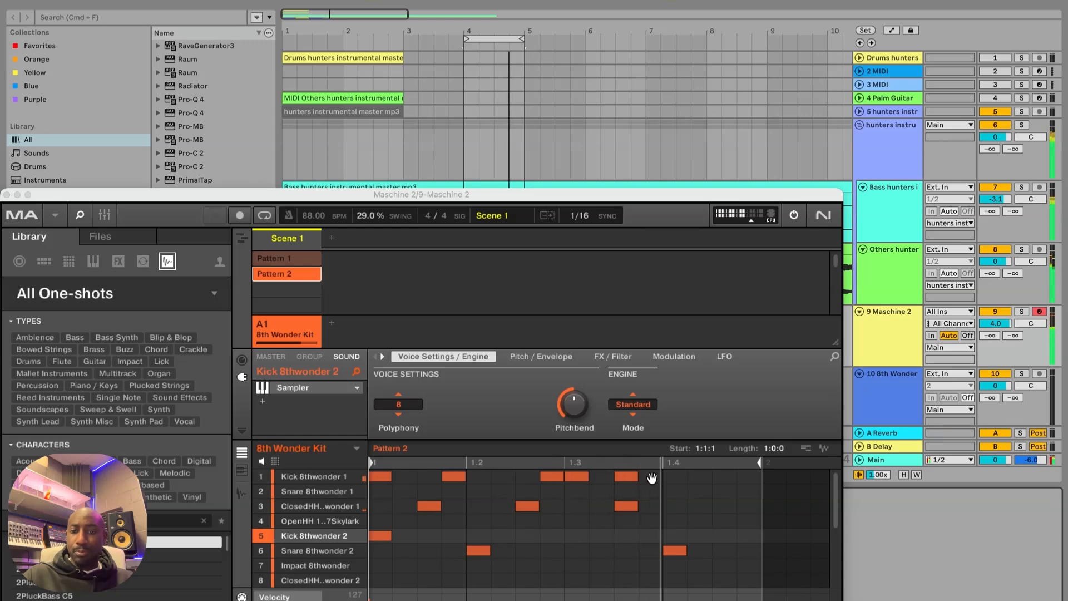
- In Pattern 2, add Kick 8thwonder 1 hits on beat 4 and half a beat after it, and remove beat 4's Snare 8thwonder 2 hit
left_click(674, 477)
left_click(725, 477)
left_click(675, 551)
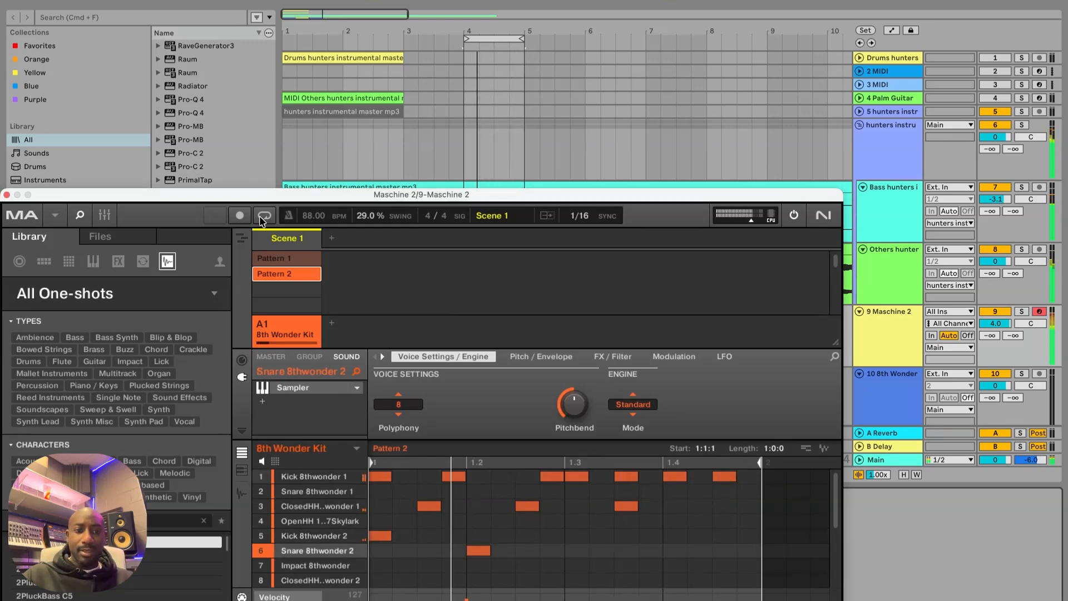
- Export the edited Pattern 2 as audio onto the 8th Wonder track at bar 4
left_click_drag(300, 192, 24, 128)
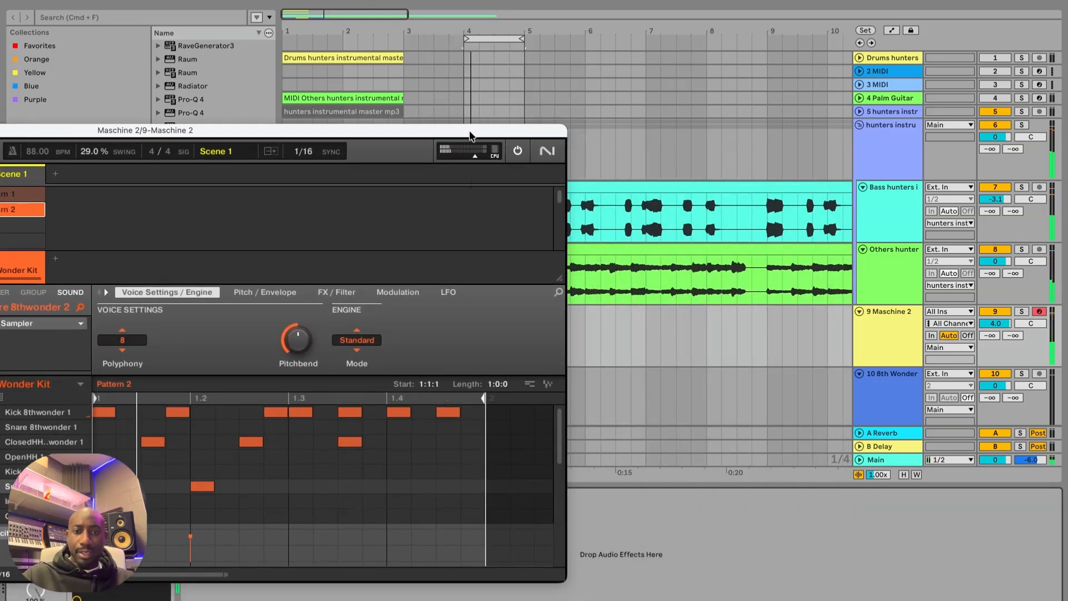
left_click_drag(470, 136, 270, 128)
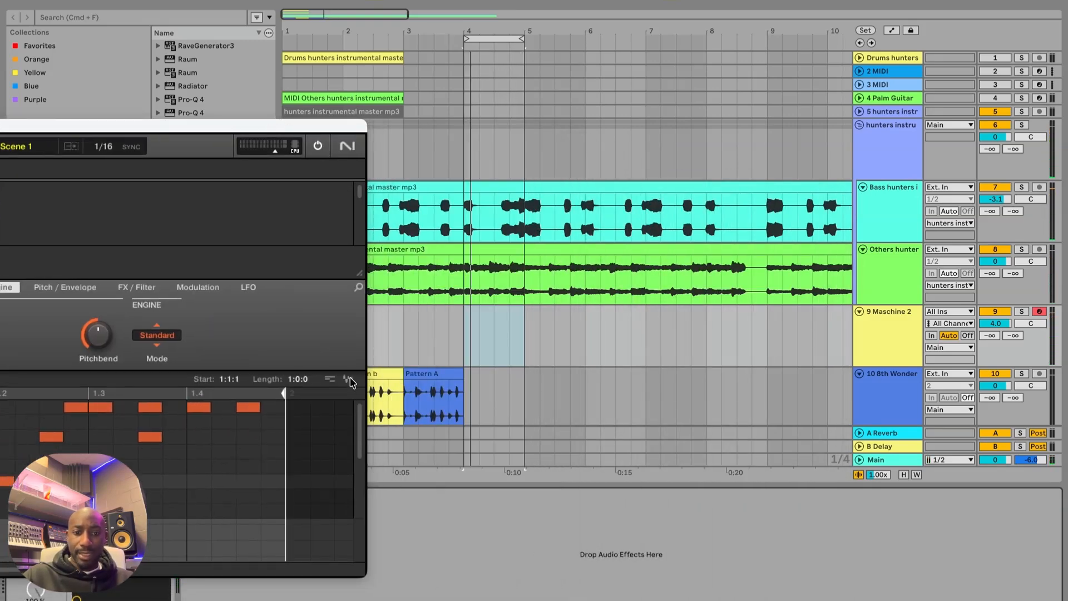
left_click_drag(351, 382, 466, 403)
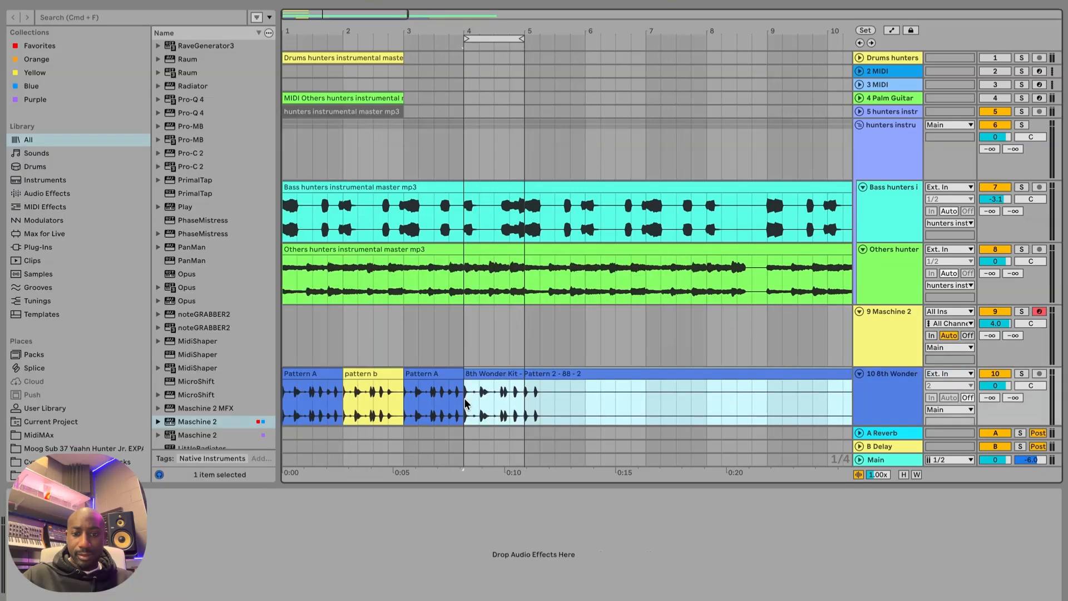
- Turn off Warp for the new 8th Wonder Kit clip at bar 4 and return to the full arrangement
double_click(496, 370)
left_click(18, 302)
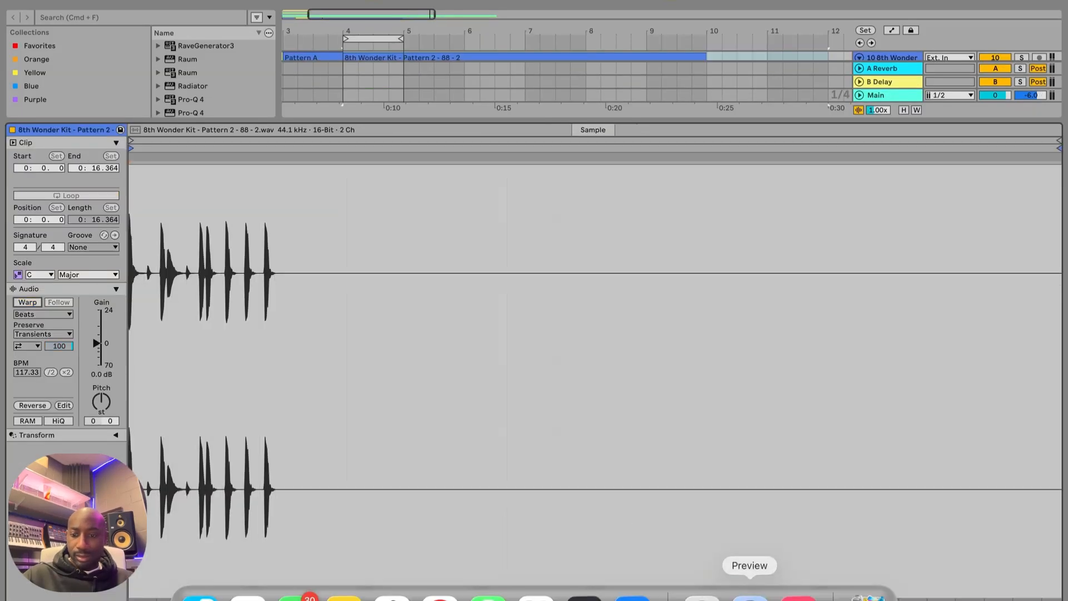
left_click(1053, 600)
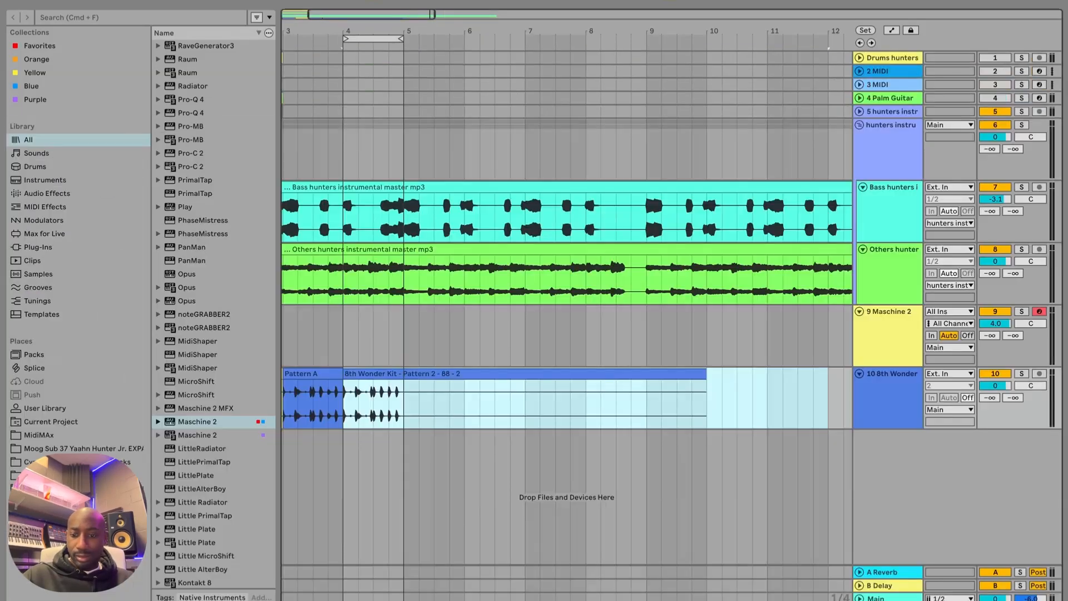
- Split the new drum clip at bar 5 and delete the leftover section after it
left_click(407, 405)
key("super+e")
left_click(438, 371)
key("Delete")
scroll(437, 370, "left", 3)
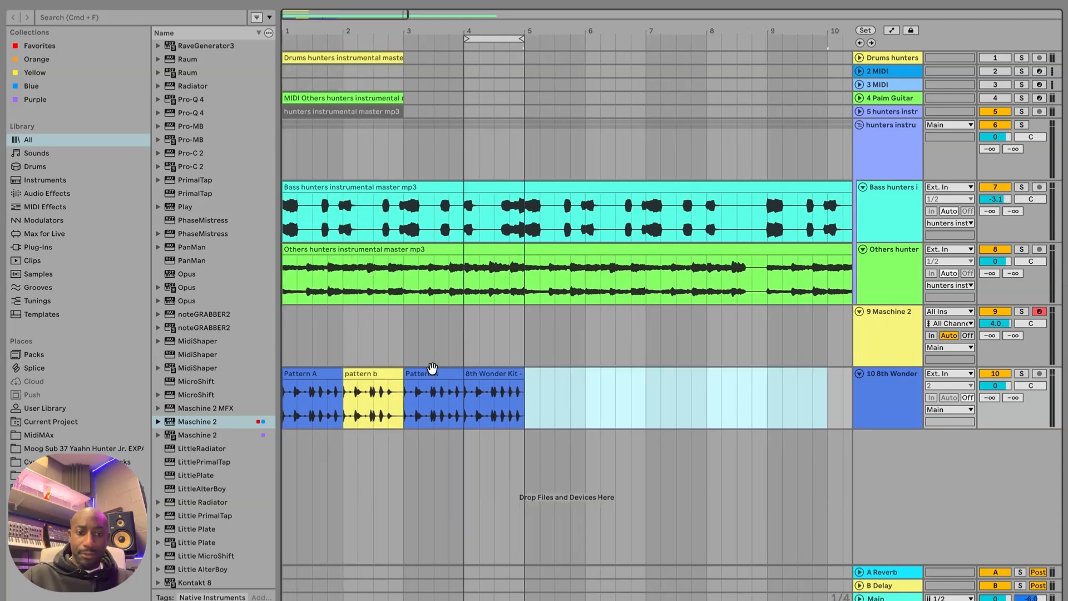
- Rename the one-bar drum clip at bar 4 as pattern d and colour it pink
left_click(320, 371)
left_click(359, 371)
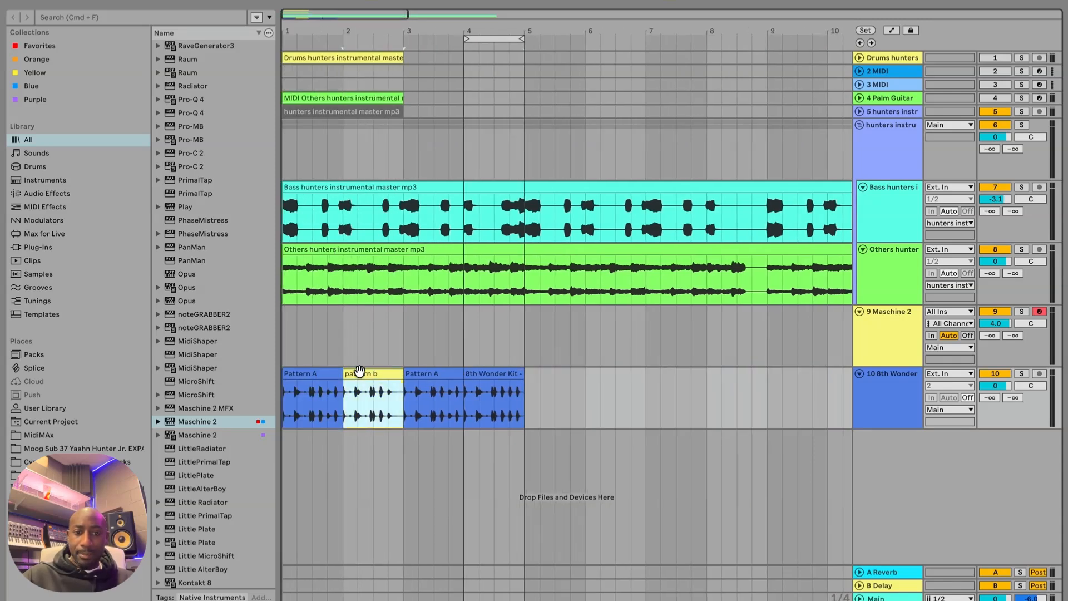
left_click(432, 371)
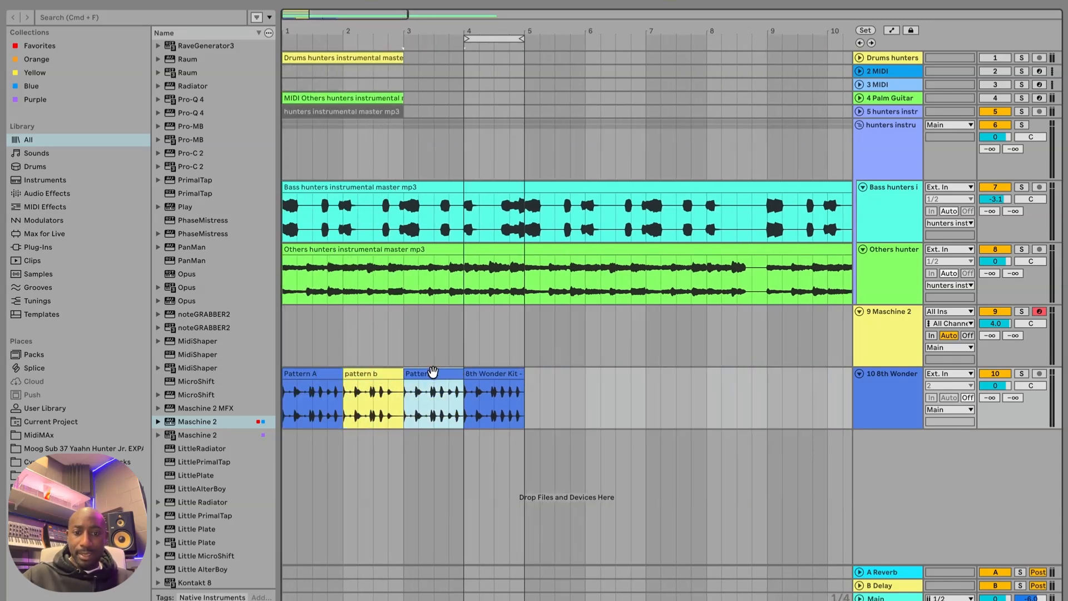
left_click(488, 384)
right_click(491, 379)
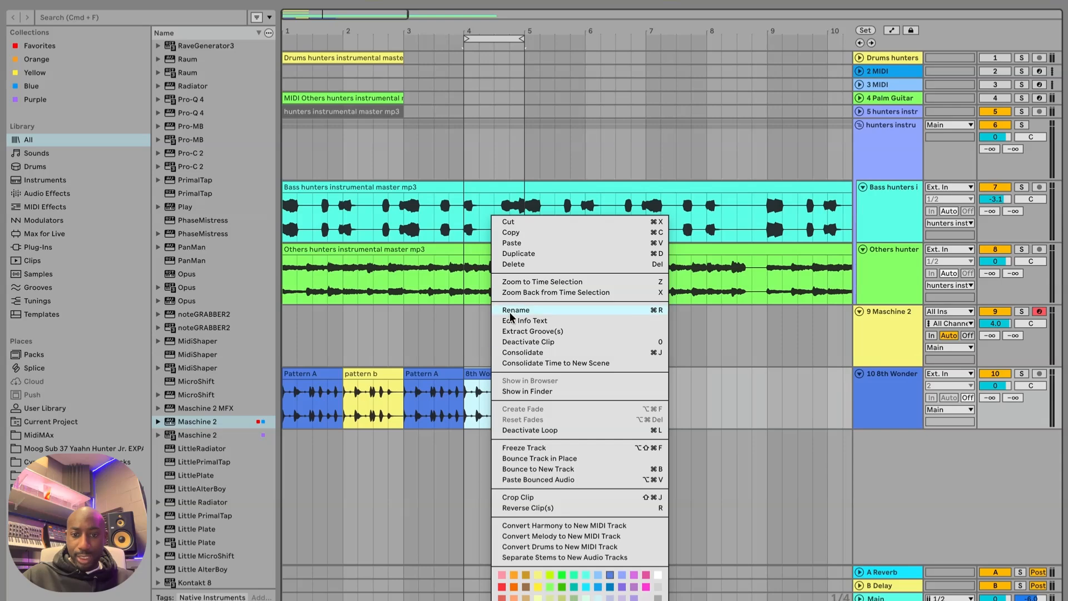
left_click(509, 311)
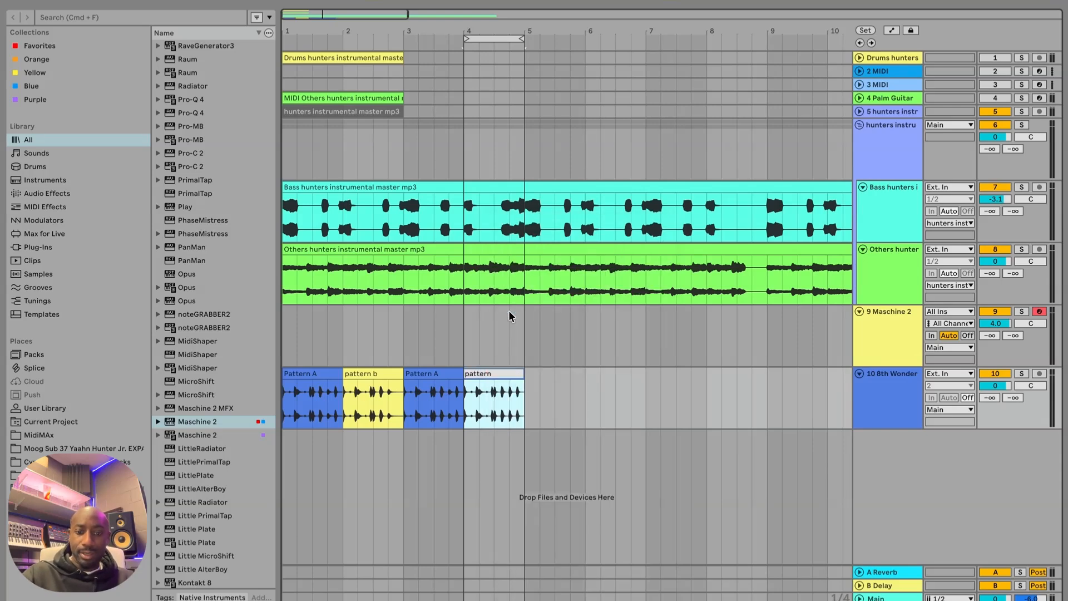
left_click(520, 363)
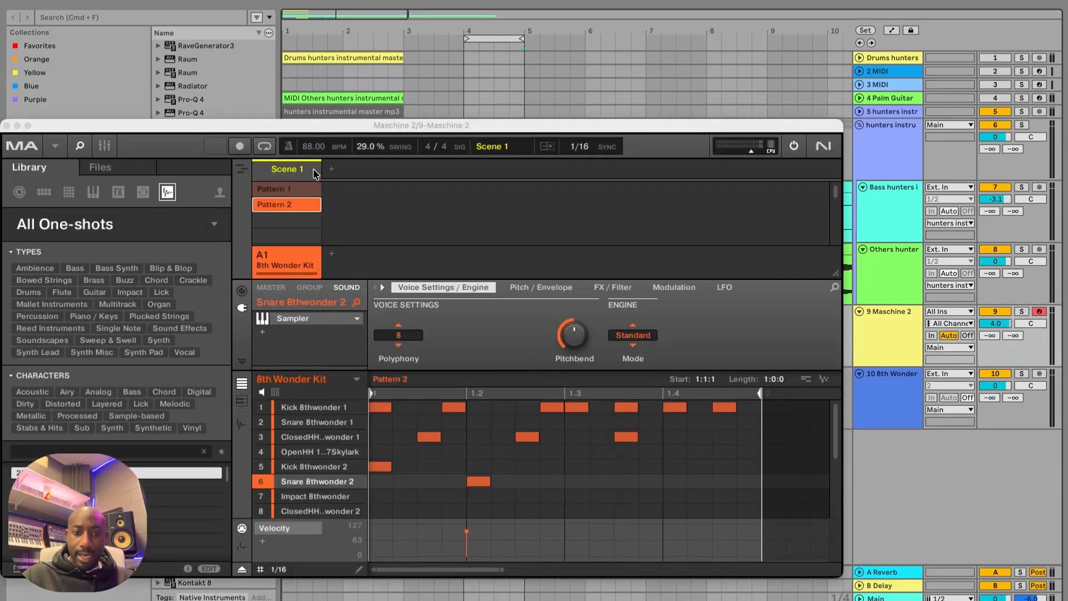
left_click(6, 126)
left_click(470, 371)
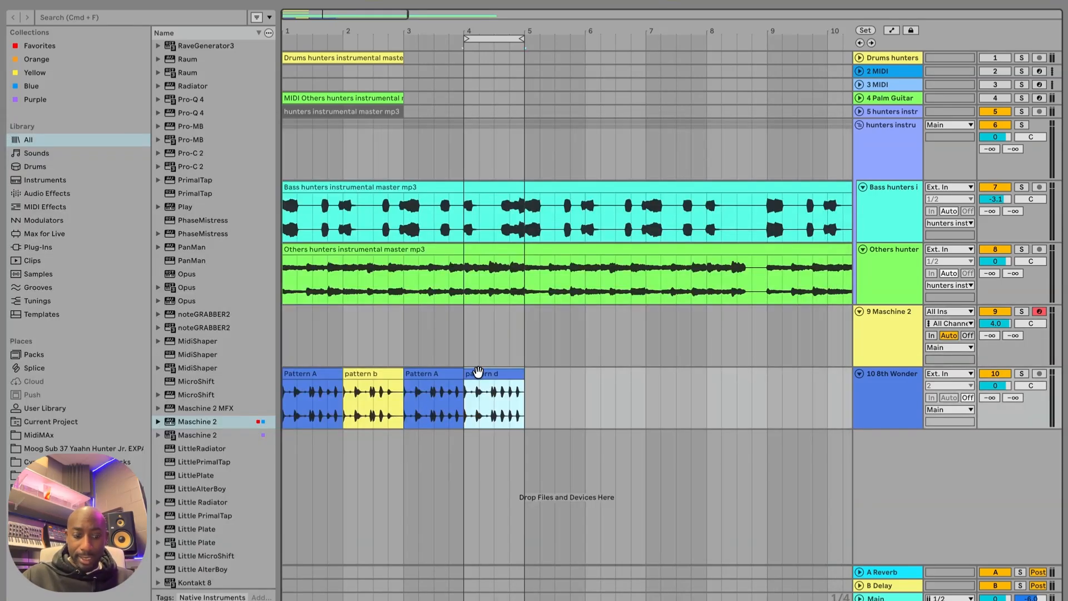
right_click(477, 372)
left_click(489, 575)
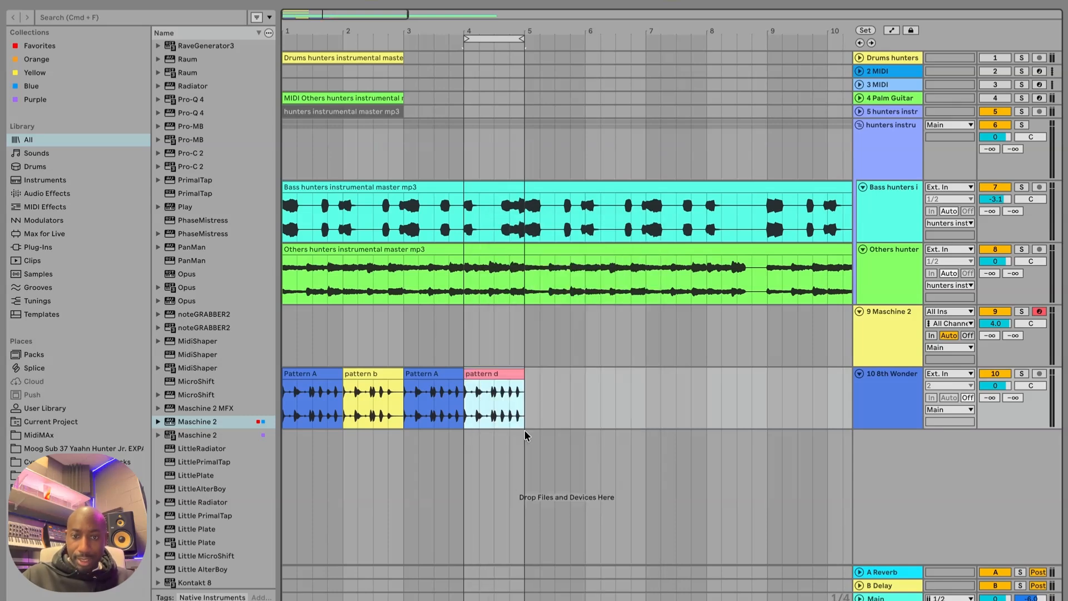
- Deactivate the Maschine 2 track and extend the loop back to bar 1 so it covers bars 1 to 4
key("minus")
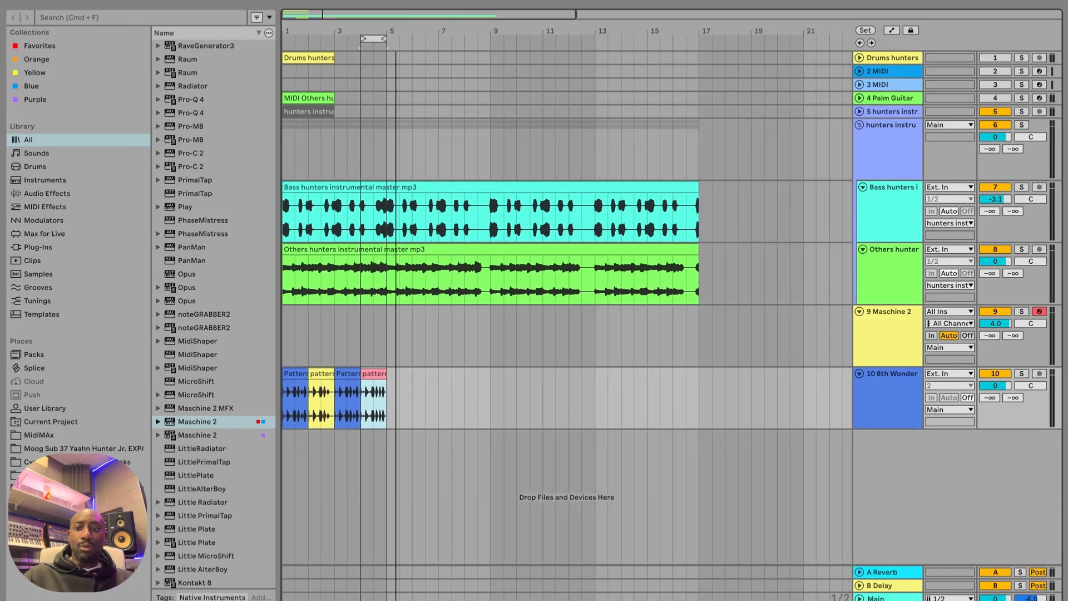
left_click(997, 312)
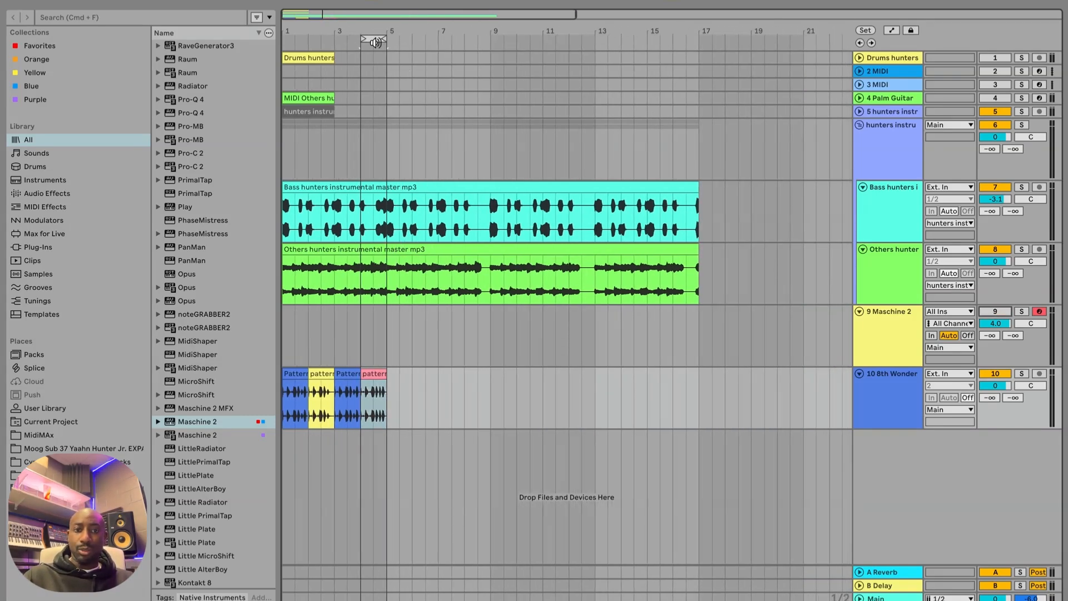
left_click_drag(362, 38, 219, 38)
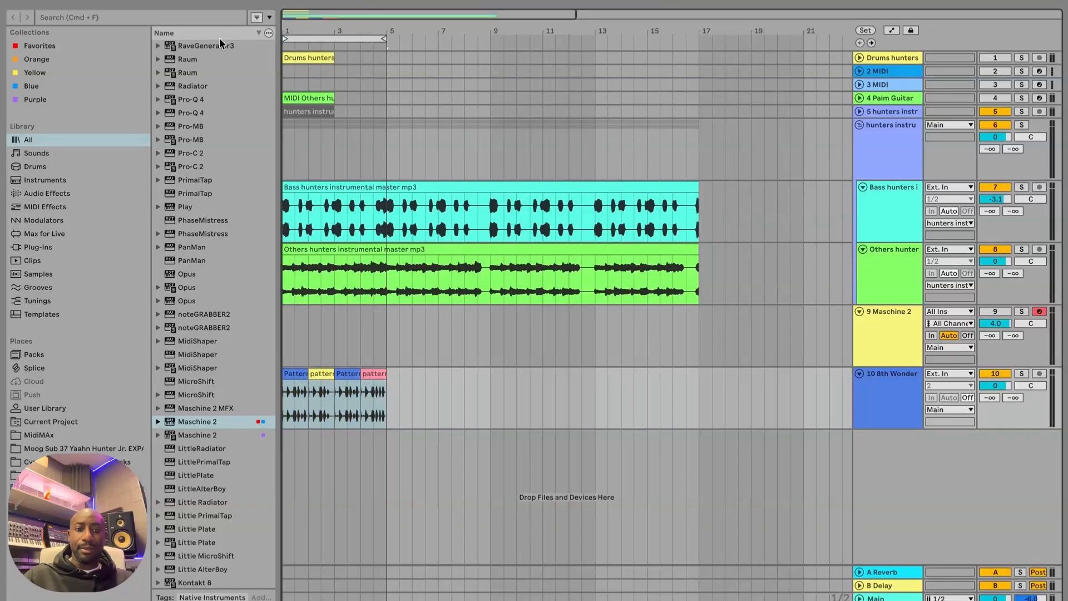
- Play the four-bar loop and temporarily solo the 8th Wonder track to hear the drums alone
key("space")
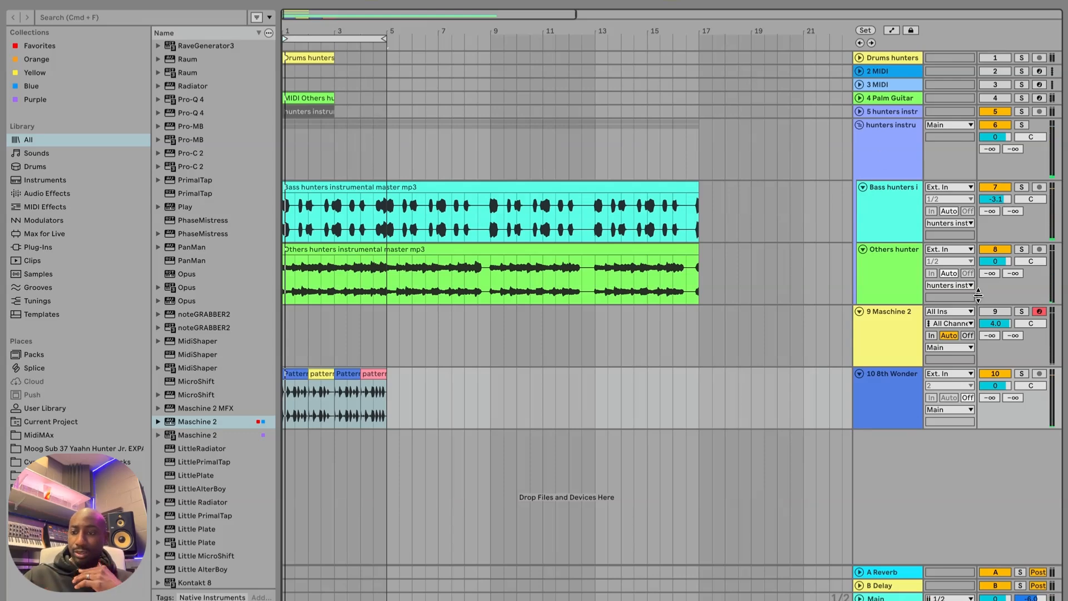
left_click(1026, 371)
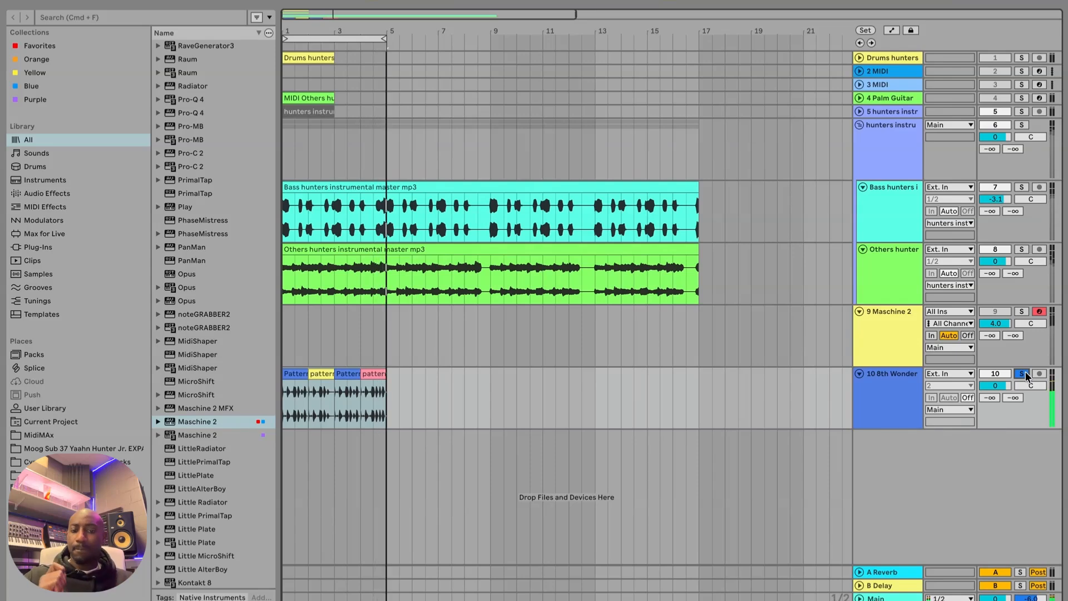
left_click(1025, 373)
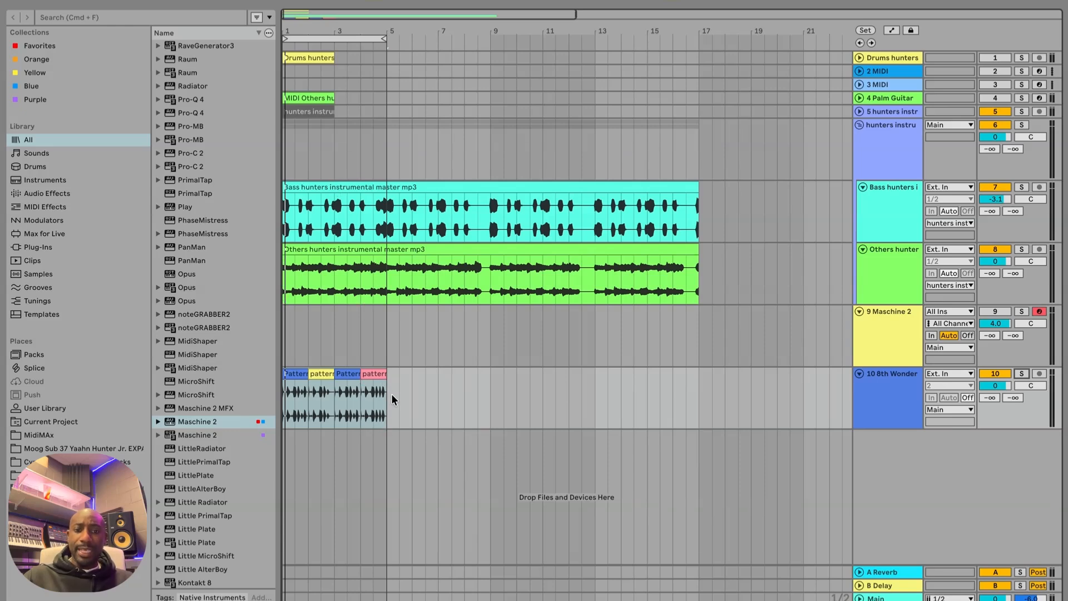
- Duplicate the four-bar drum sequence across bars 5 to 15 and play the arrangement with the loop spanning bars 1 to 16
left_click_drag(388, 396, 281, 395)
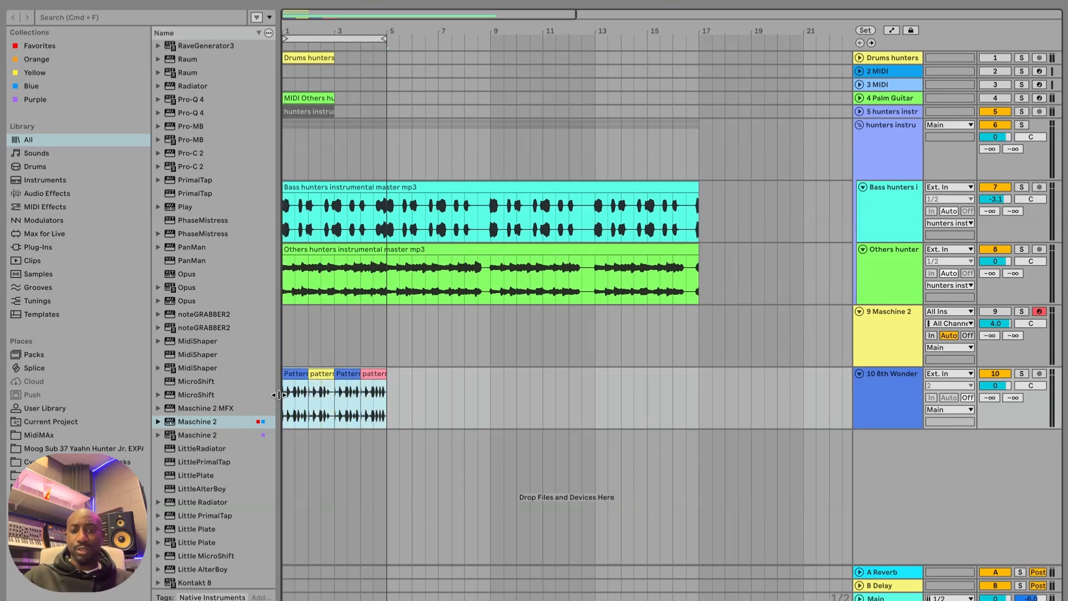
key("super+d")
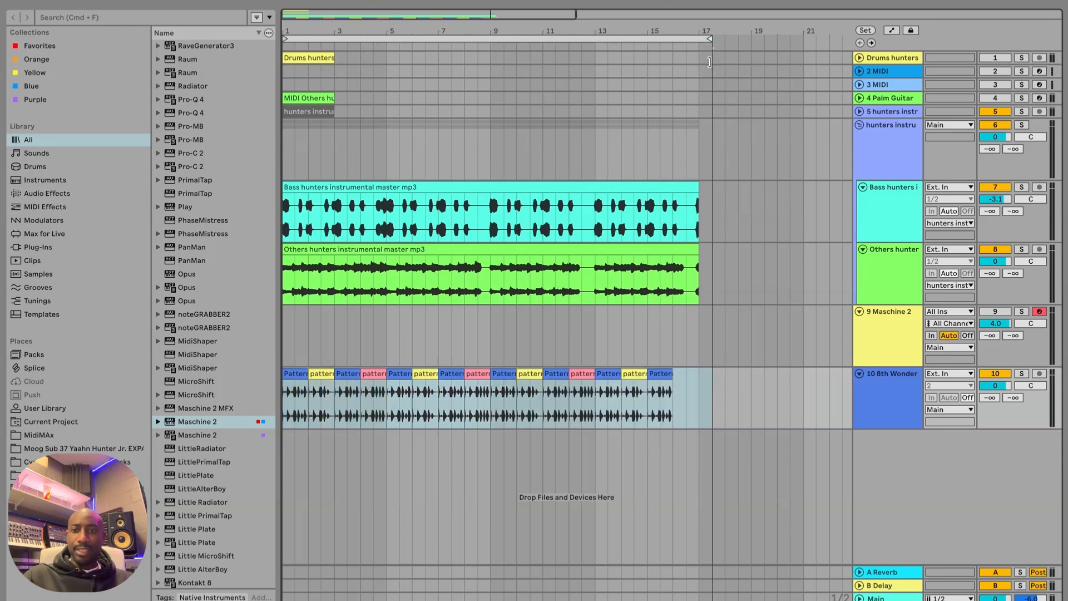
left_click_drag(710, 63, 702, 63)
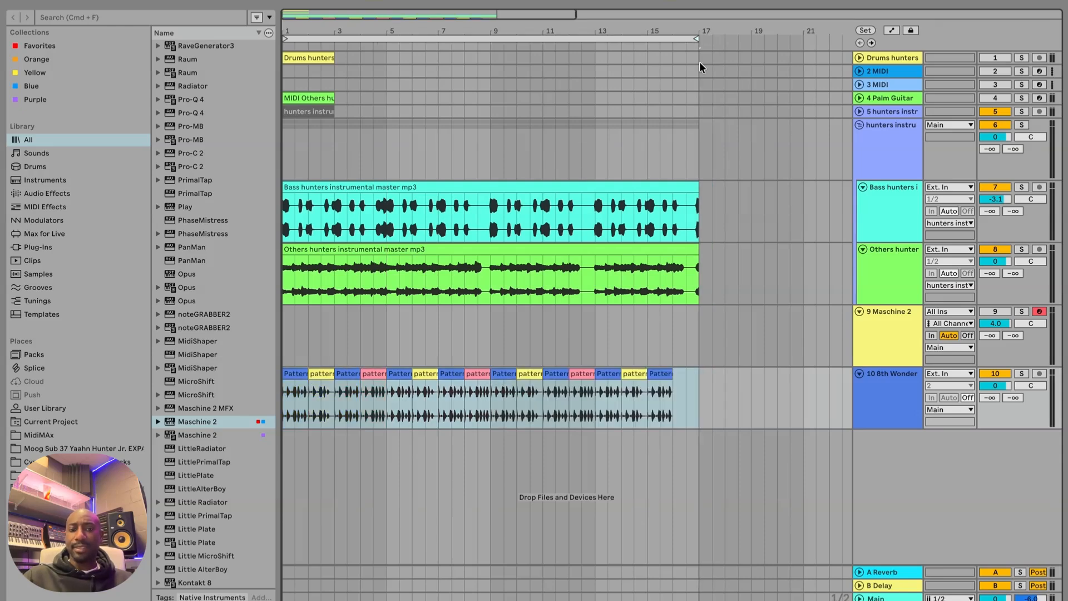
key("space")
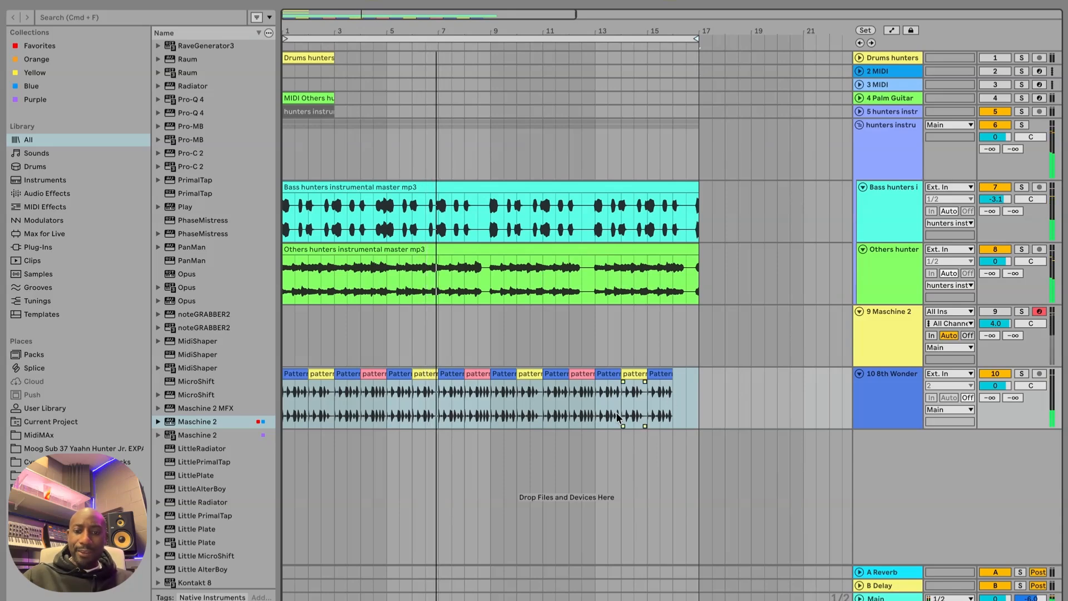
- Delete the Pattern A clip at bar 7 and set the loop to that bar
left_click(455, 370)
left_click(454, 371)
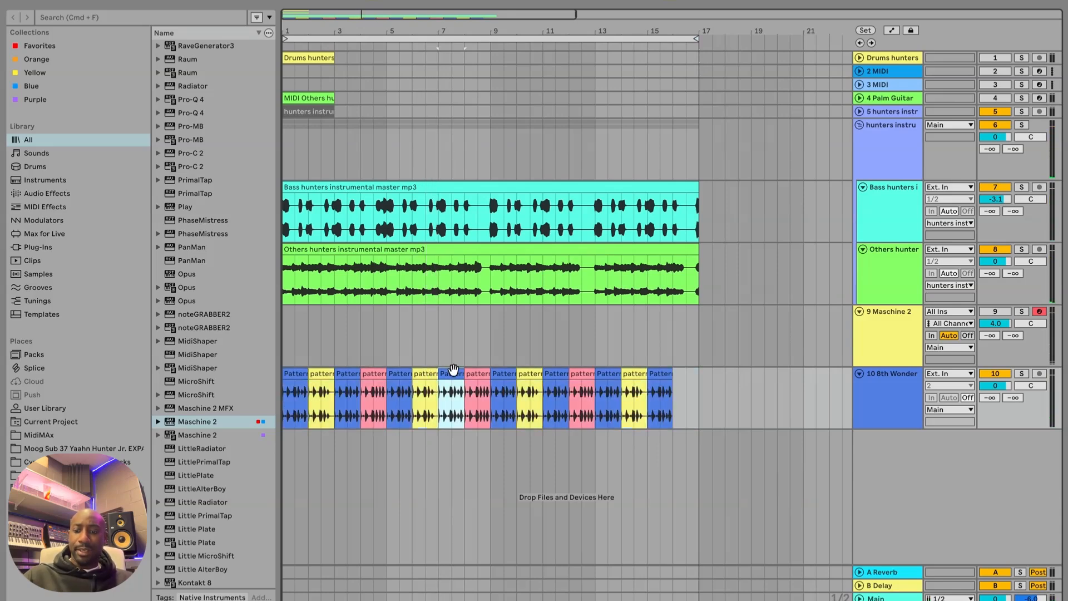
left_click_drag(453, 369, 441, 345)
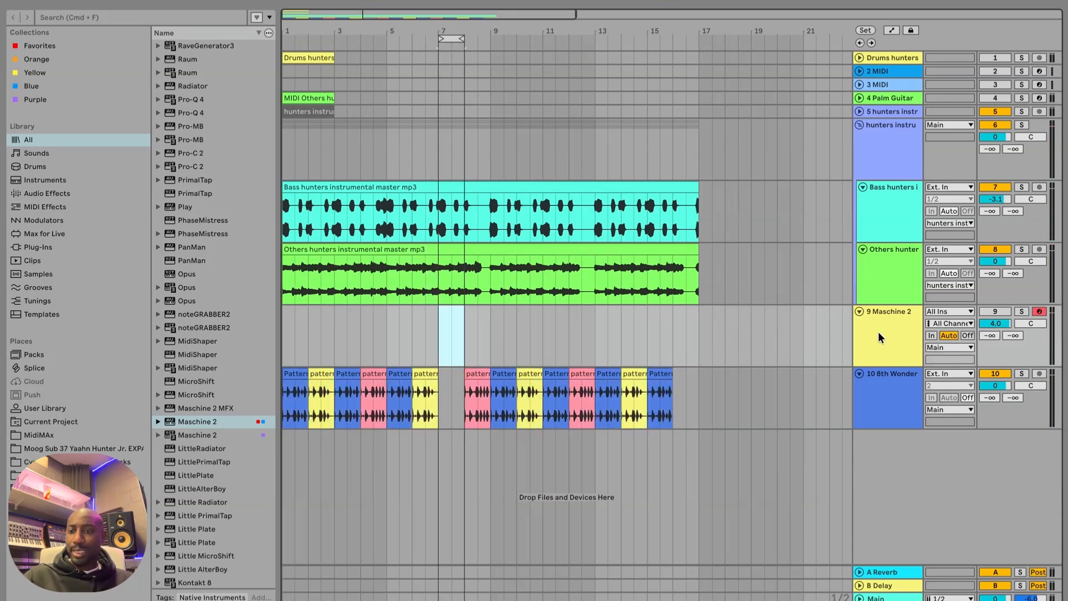
- Reactivate the Maschine 2 track and show its plug-in window
left_click(998, 312)
key("Up")
double_click(897, 320)
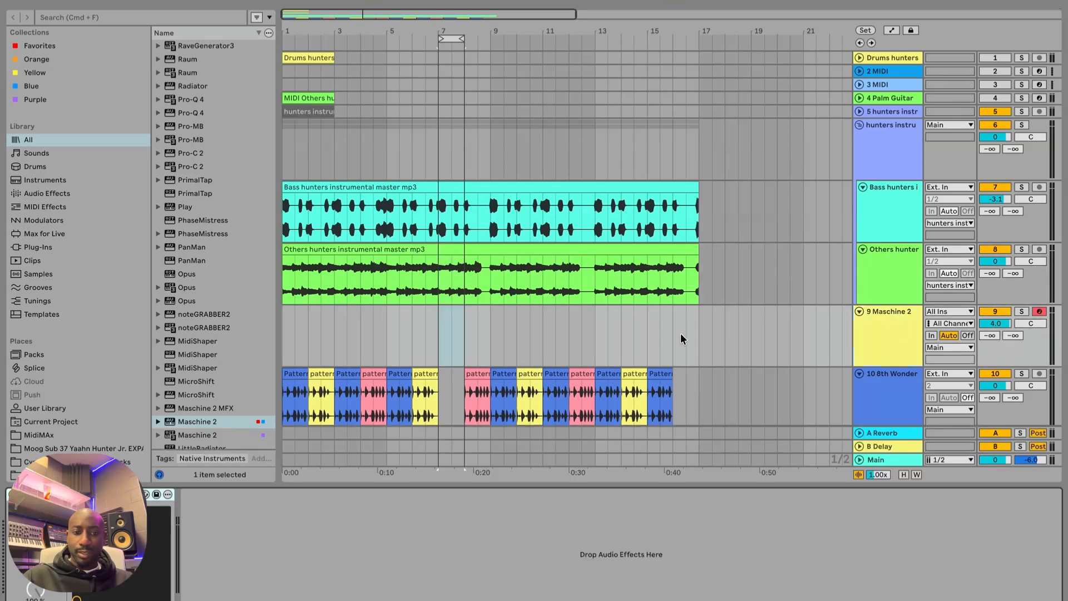
key("super+alt+p")
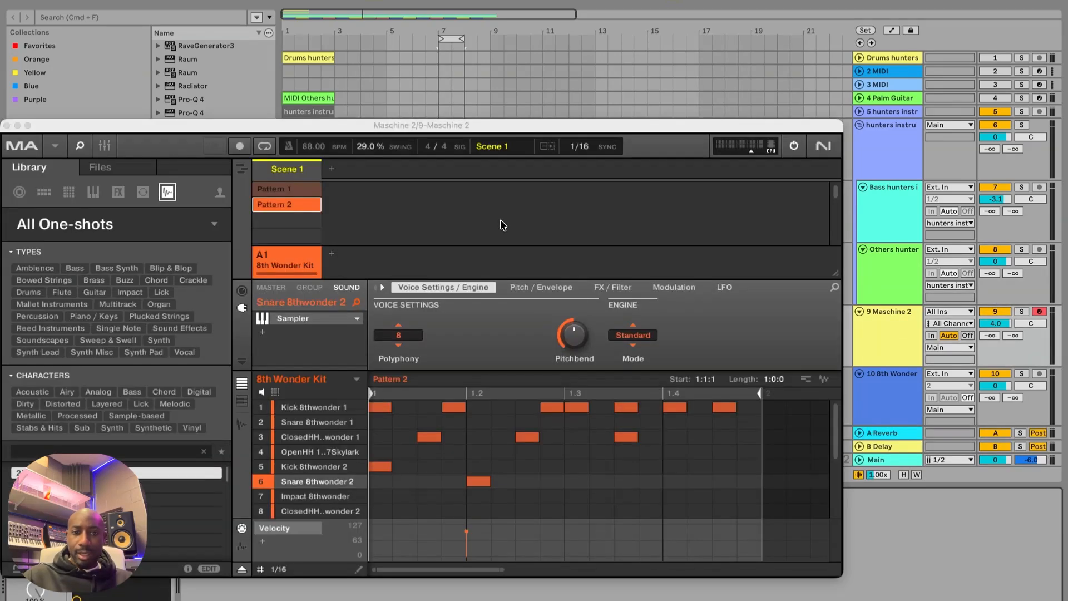
- In Maschine's Pattern 2, add an open hi-hat hit at 1.2.3 and an Impact 8thwonder hit at 1.4.3
left_click(303, 219)
left_click(312, 204)
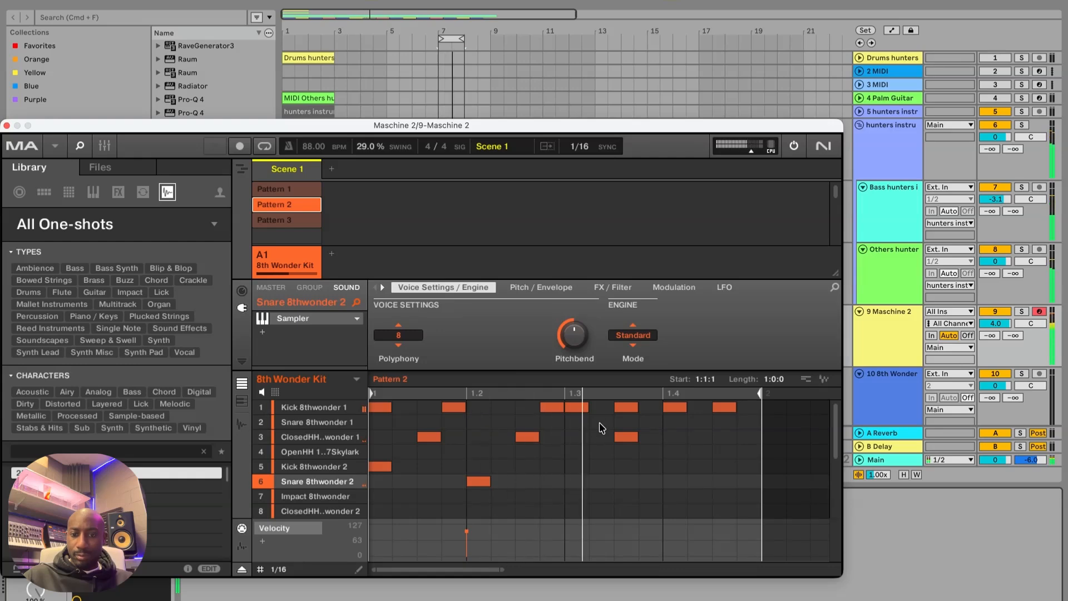
left_click(311, 451)
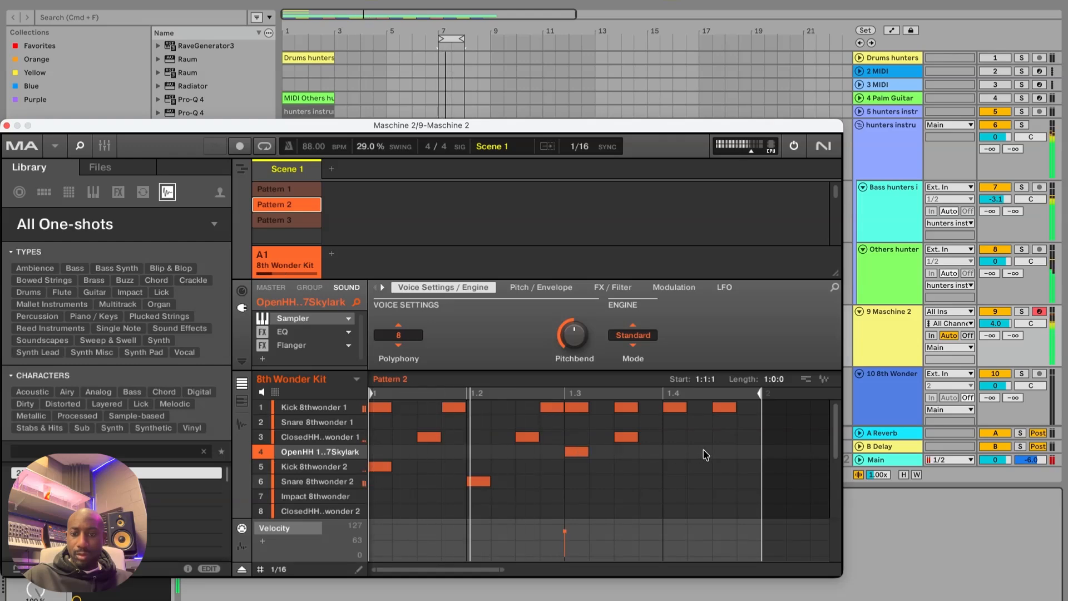
left_click_drag(577, 452, 528, 452)
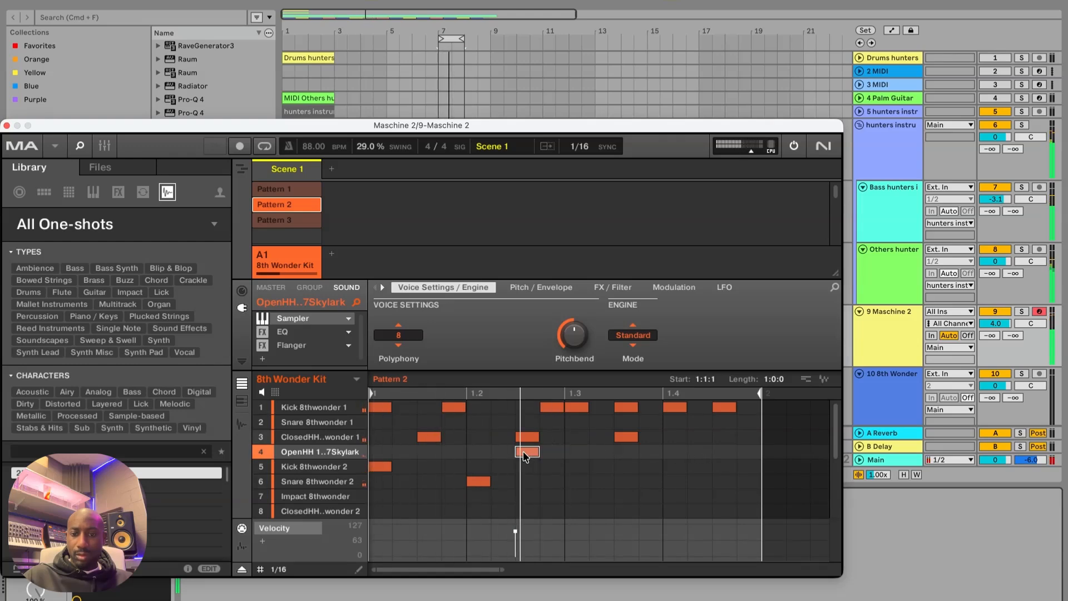
left_click(718, 453)
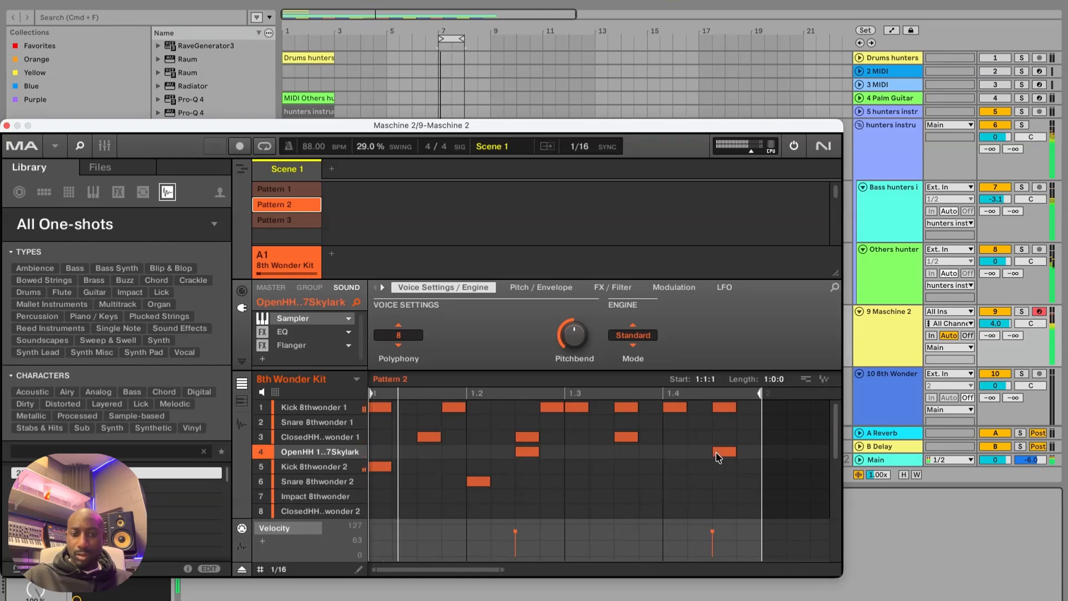
left_click_drag(720, 454, 733, 500)
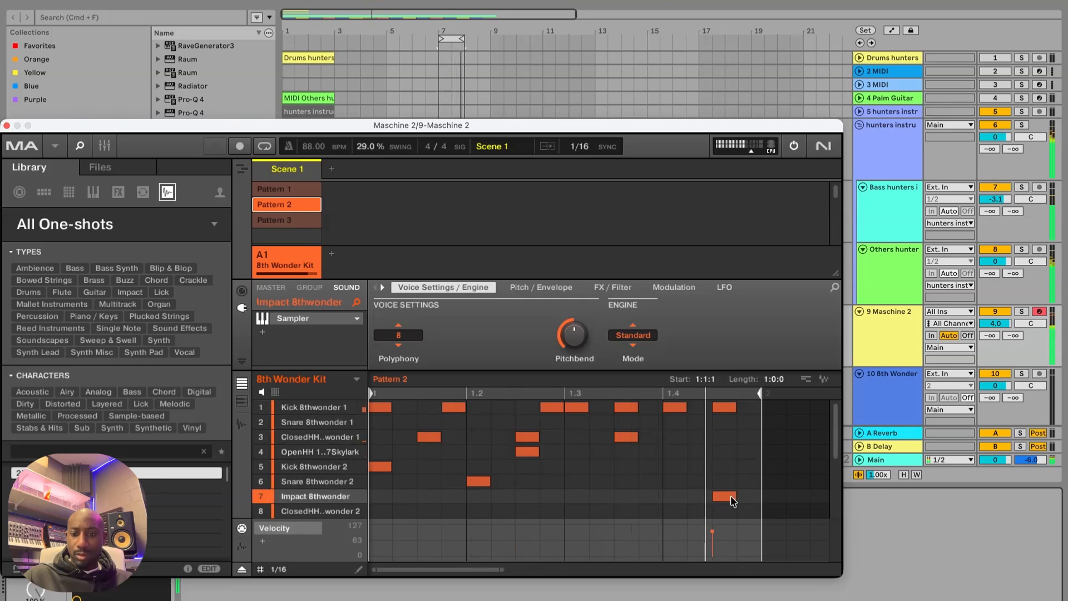
- Audition the Kick 8thwonder 2 and Crash 8thwonder sounds against the looping pattern
mouse_move(345, 501)
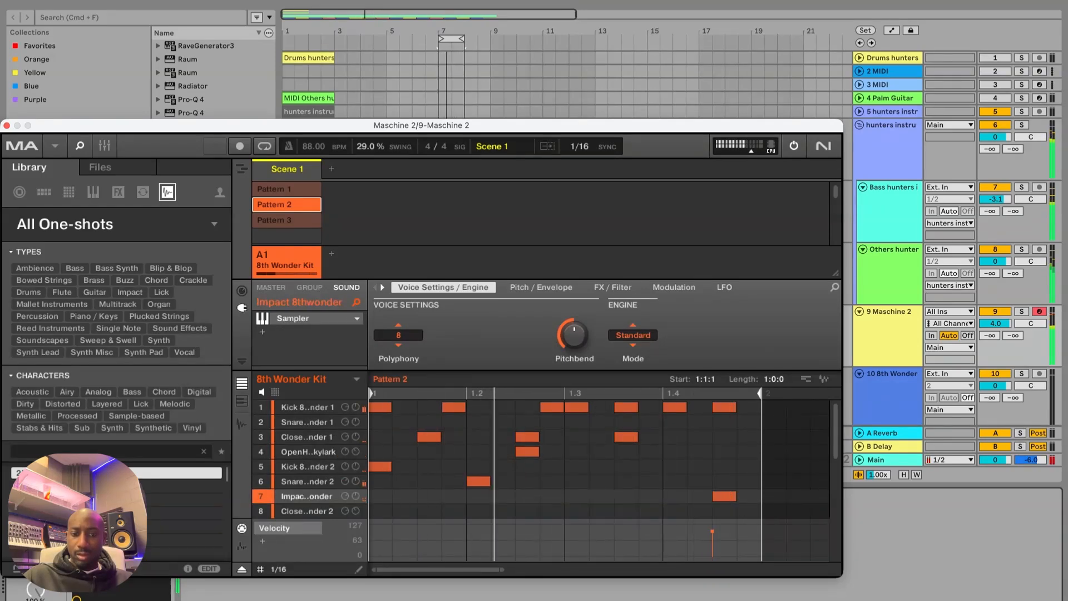
left_click(319, 471)
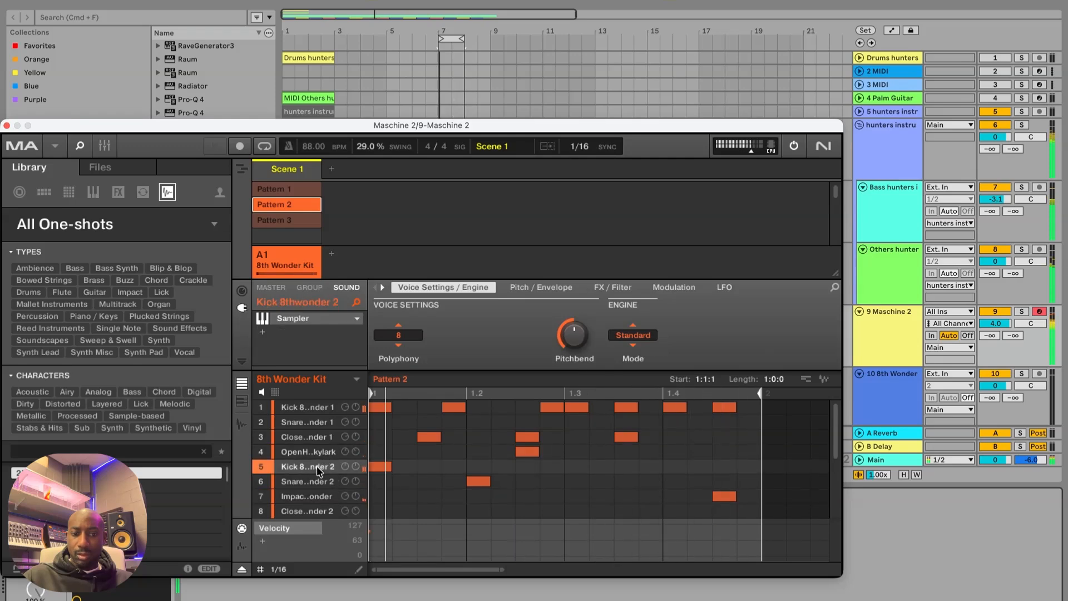
scroll(318, 471, "down", 3)
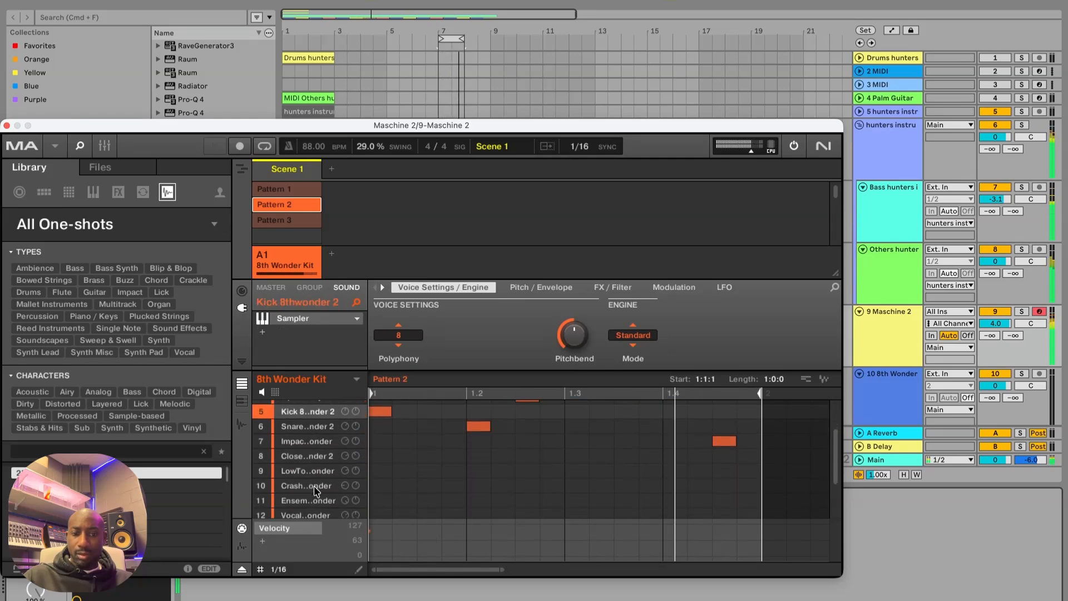
left_click(314, 485)
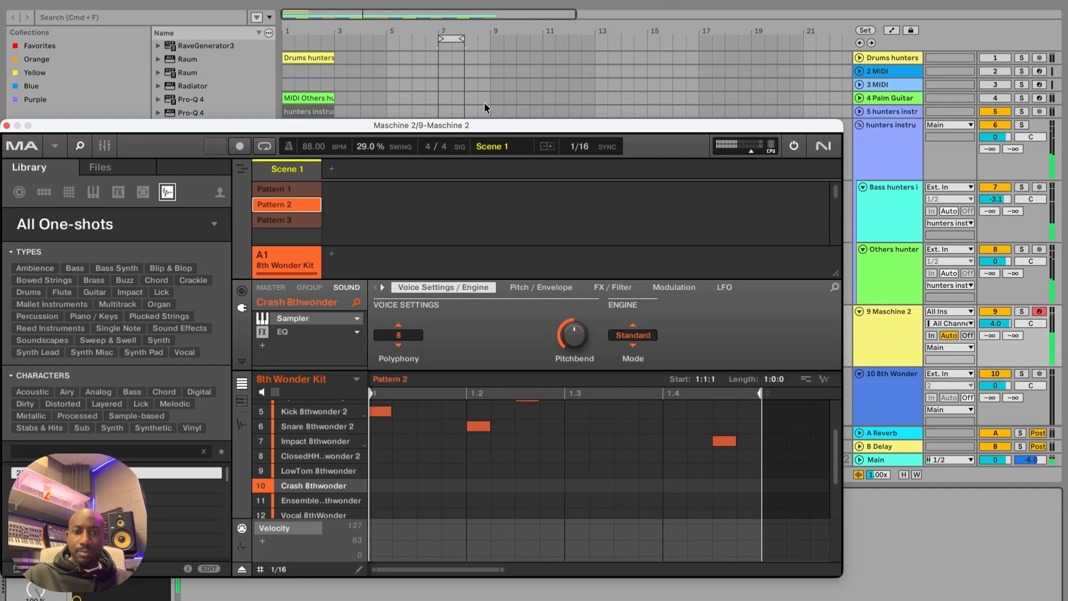
- Export Pattern 2 from Maschine as an audio clip at bar 7 on a new track below the 8th Wonder track
left_click_drag(483, 128, 16, 89)
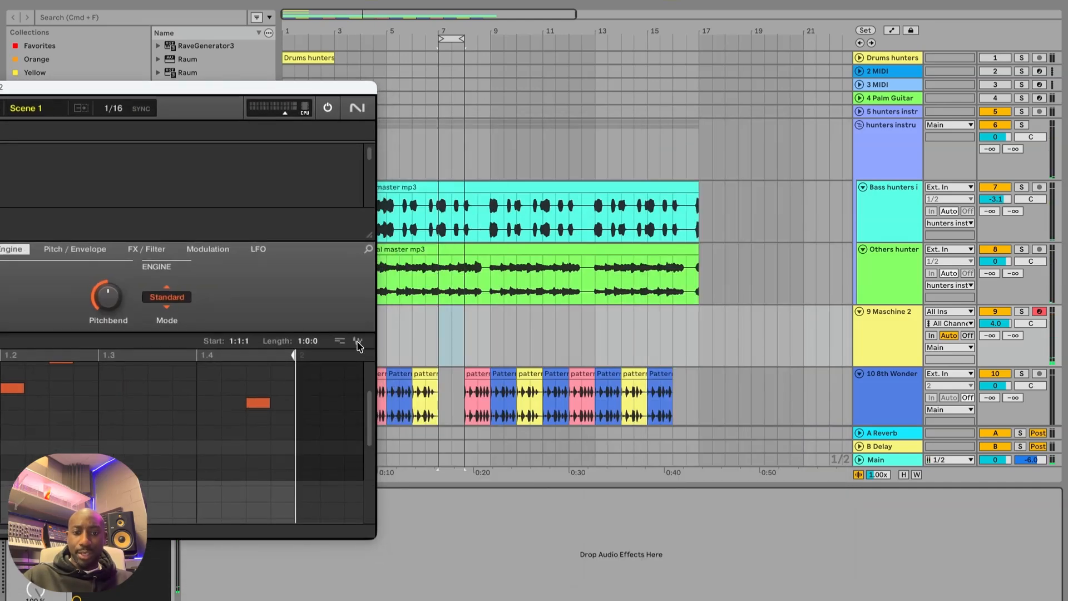
left_click_drag(359, 346, 448, 323)
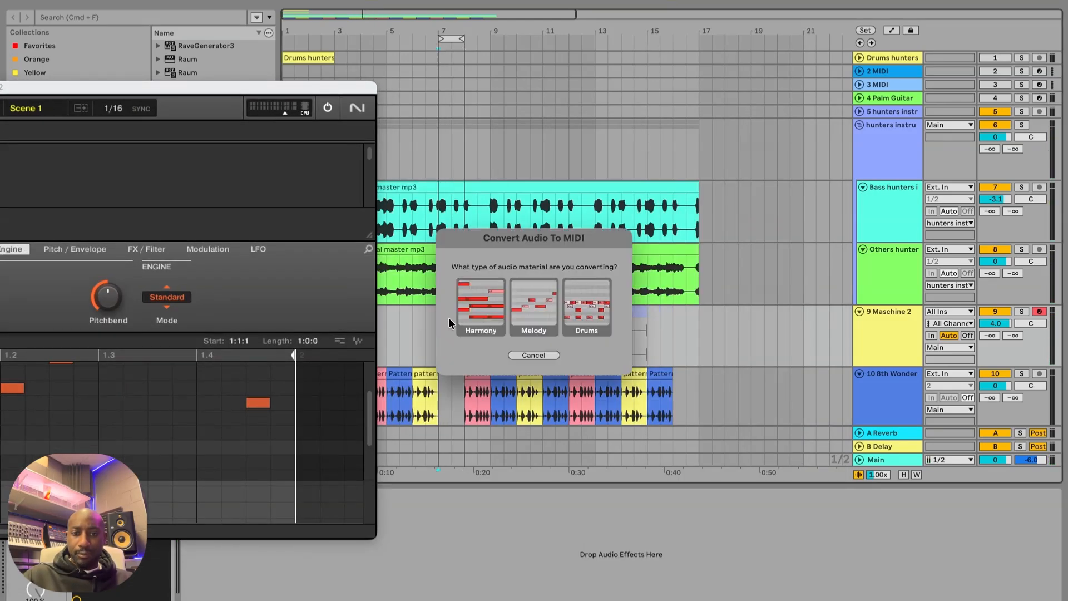
left_click(526, 355)
scroll(515, 367, "down", 2)
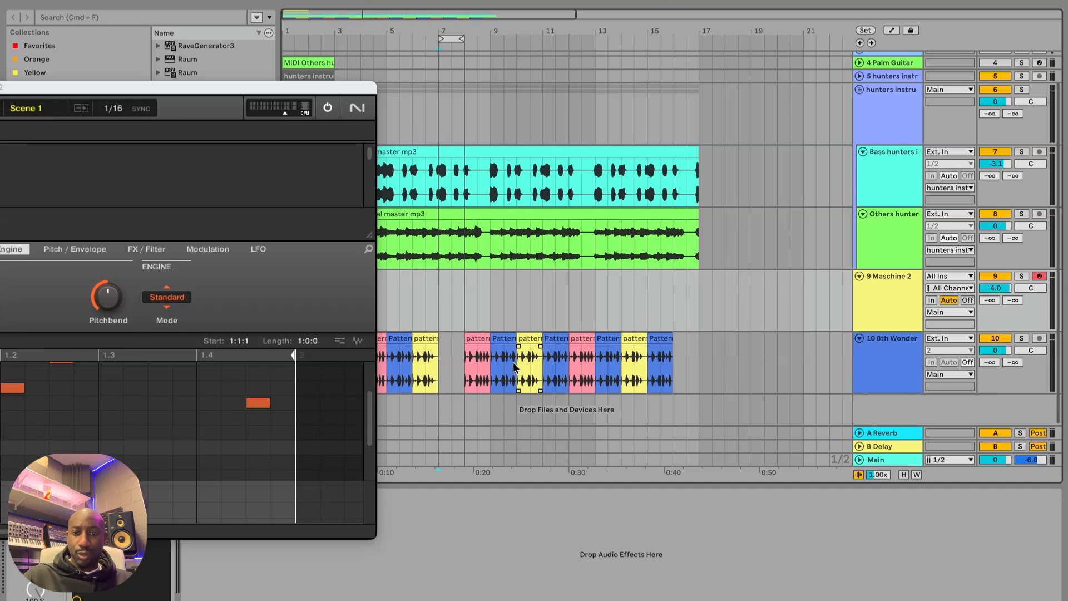
left_click_drag(353, 340, 439, 413)
- Turn off warping for the exported Pattern 2 clip and shorten it to one bar, ending at bar 8
double_click(454, 381)
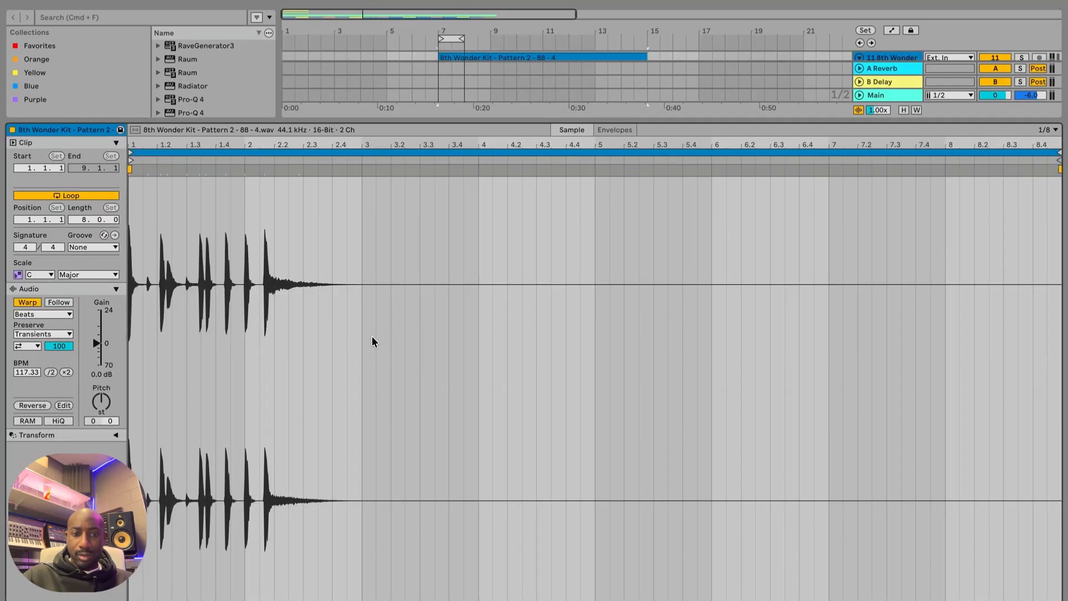
left_click(25, 302)
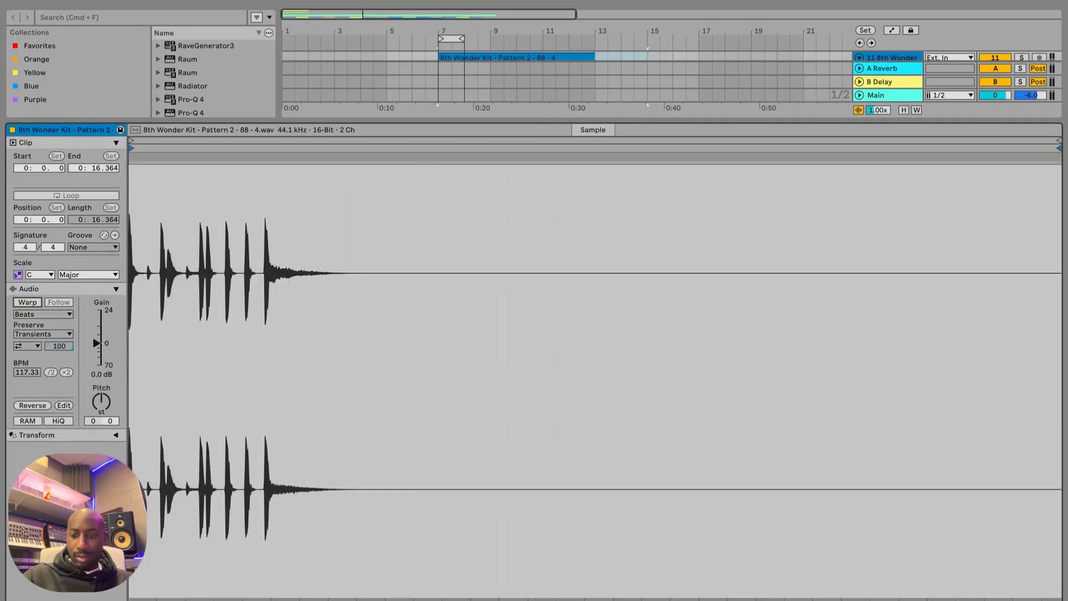
key("alt+super+l")
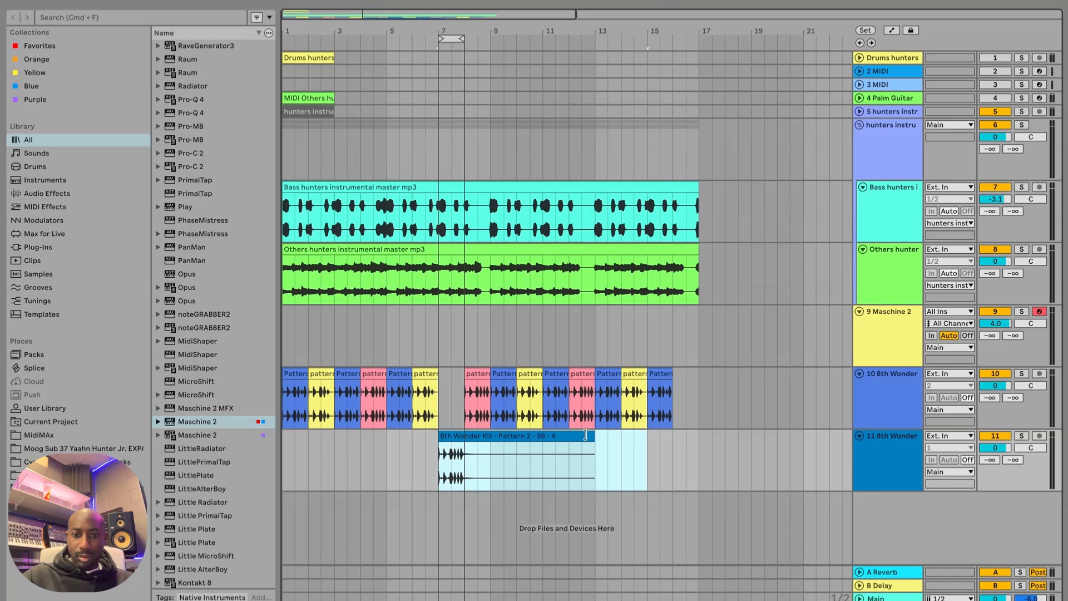
left_click_drag(585, 434, 466, 435)
- Colour the one-bar Pattern 2 clip green and move it into the gap at bar 7 on the 8th Wonder track
right_click(457, 440)
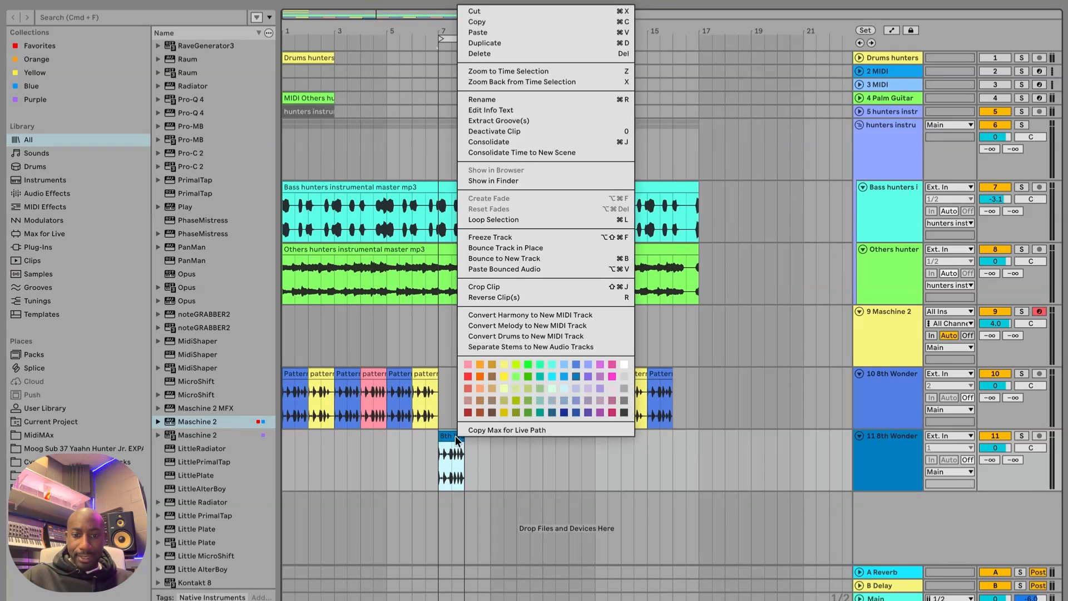
left_click(526, 363)
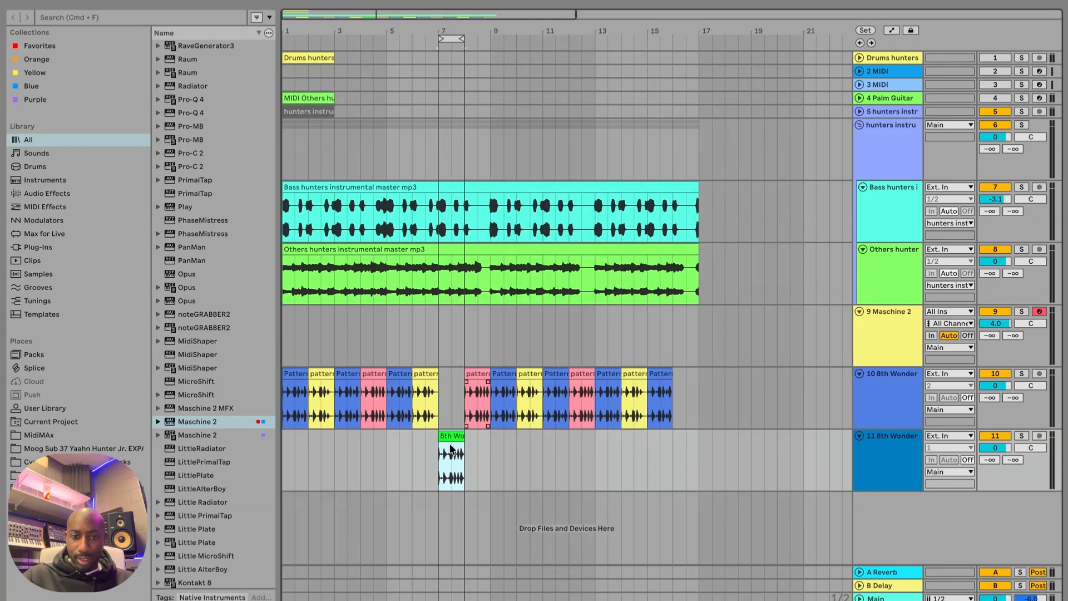
left_click_drag(452, 448, 452, 409)
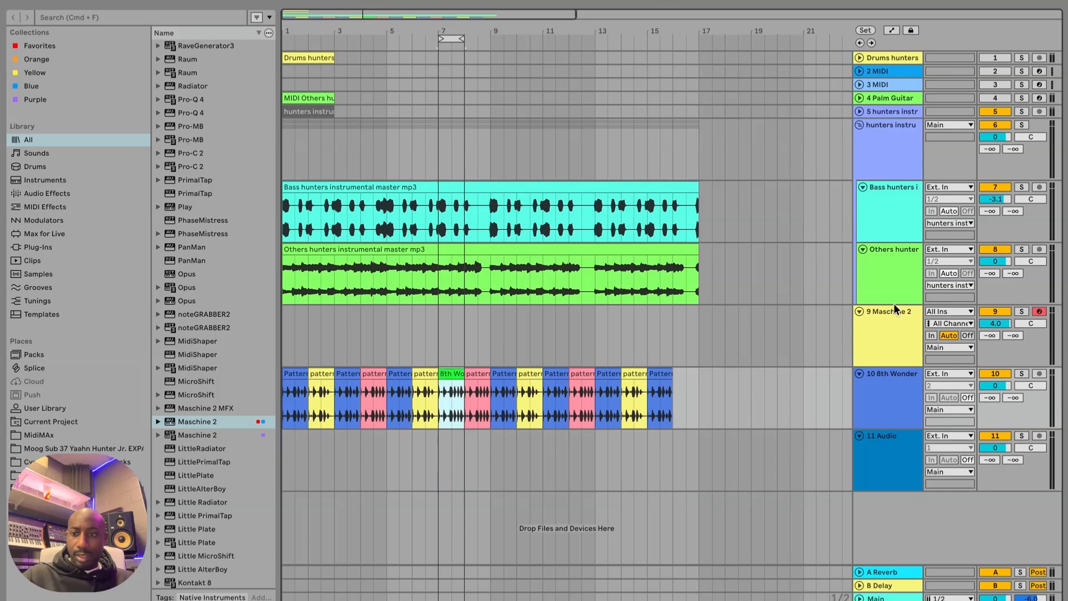
- Deactivate the Maschine 2 track, play the arrangement from bar 5 and close the Maschine window
left_click(989, 310)
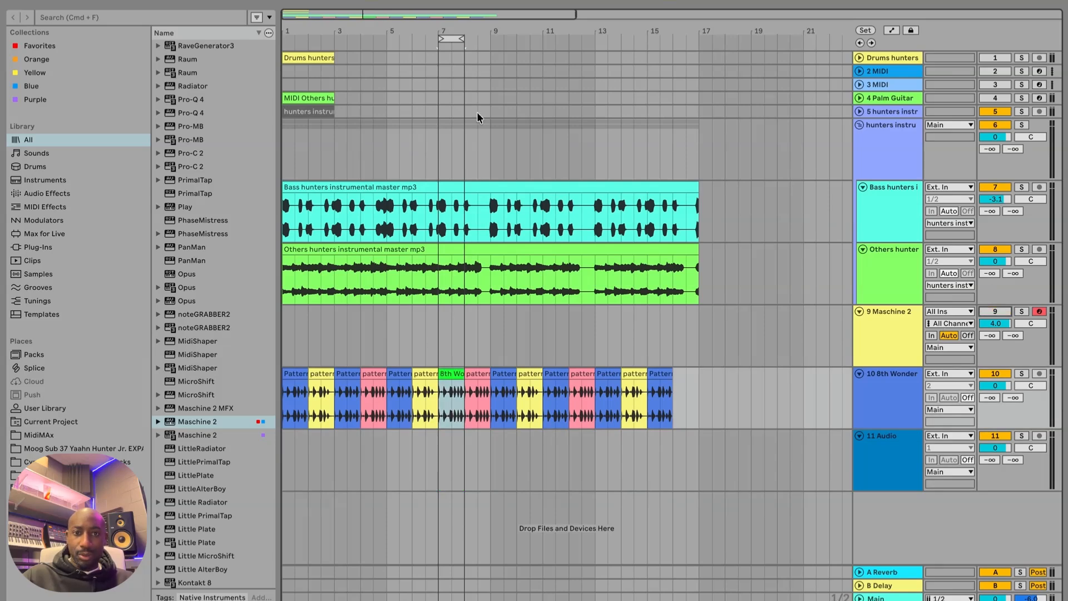
left_click(385, 83)
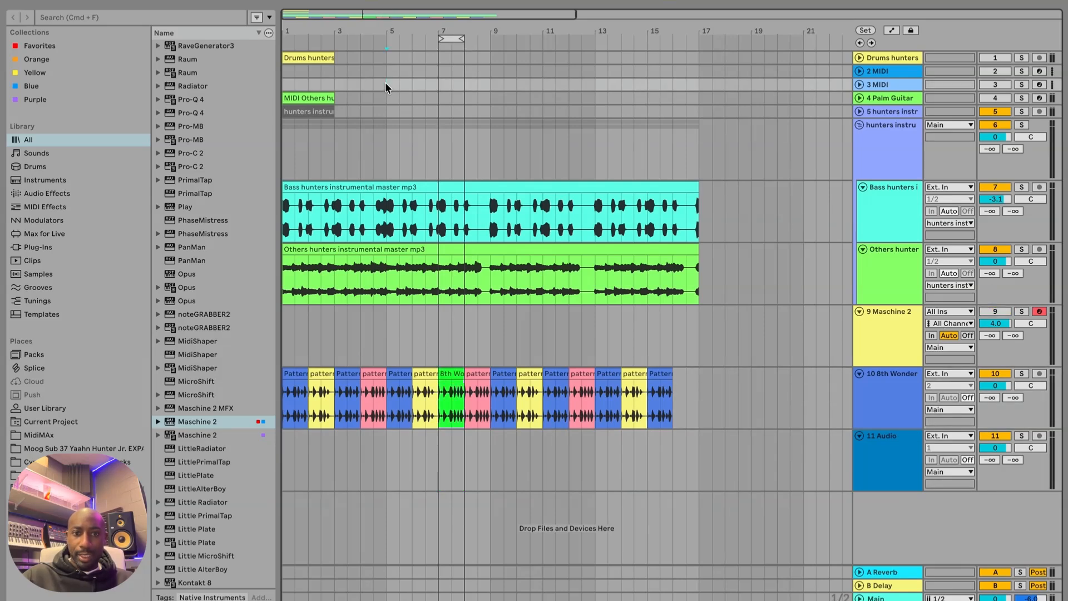
key("space")
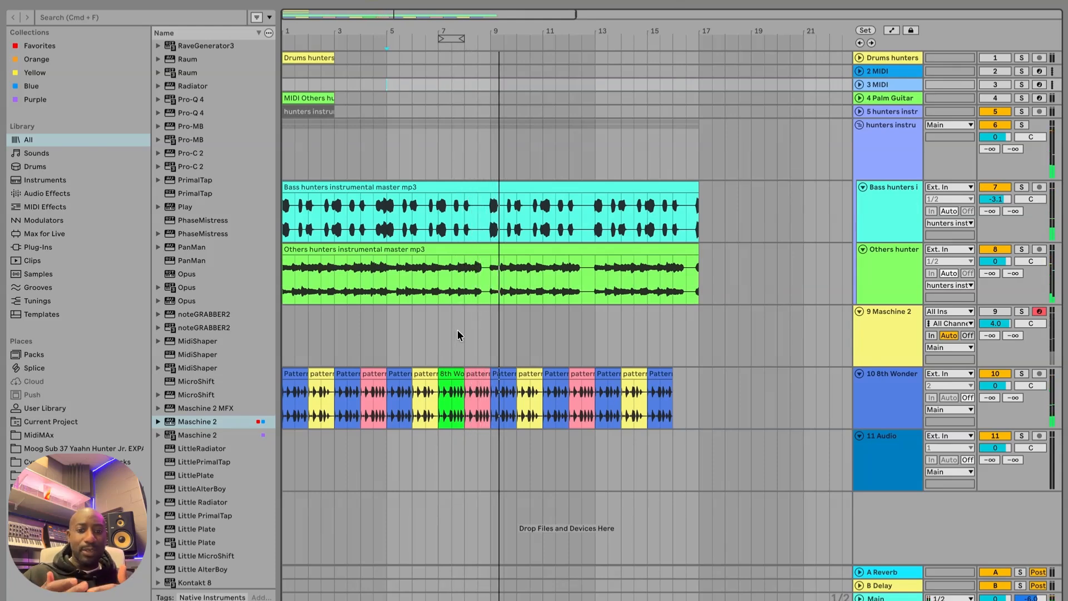
left_click(463, 359)
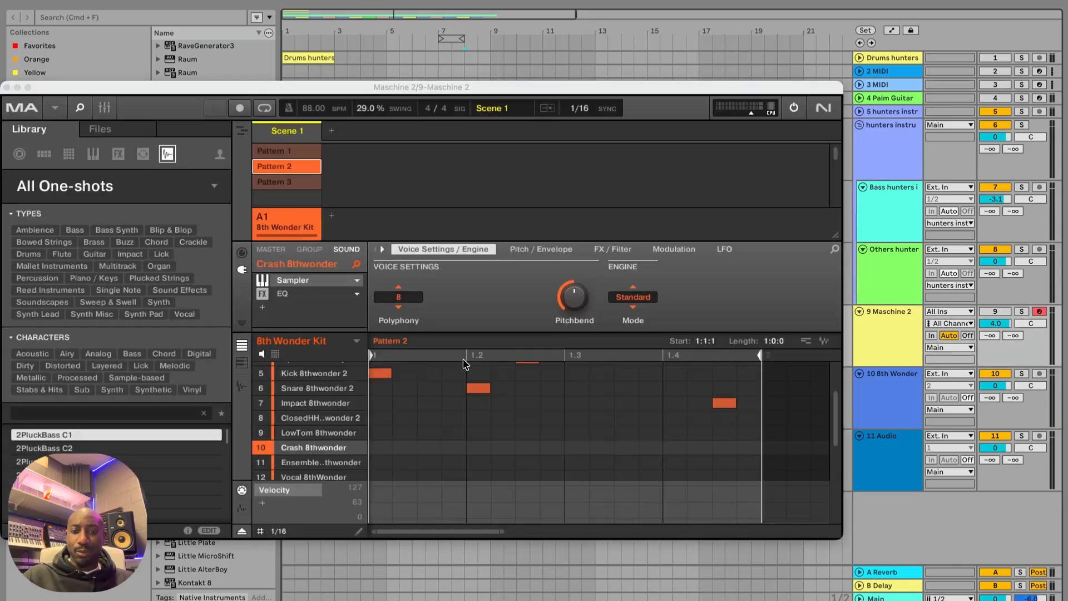
left_click(6, 87)
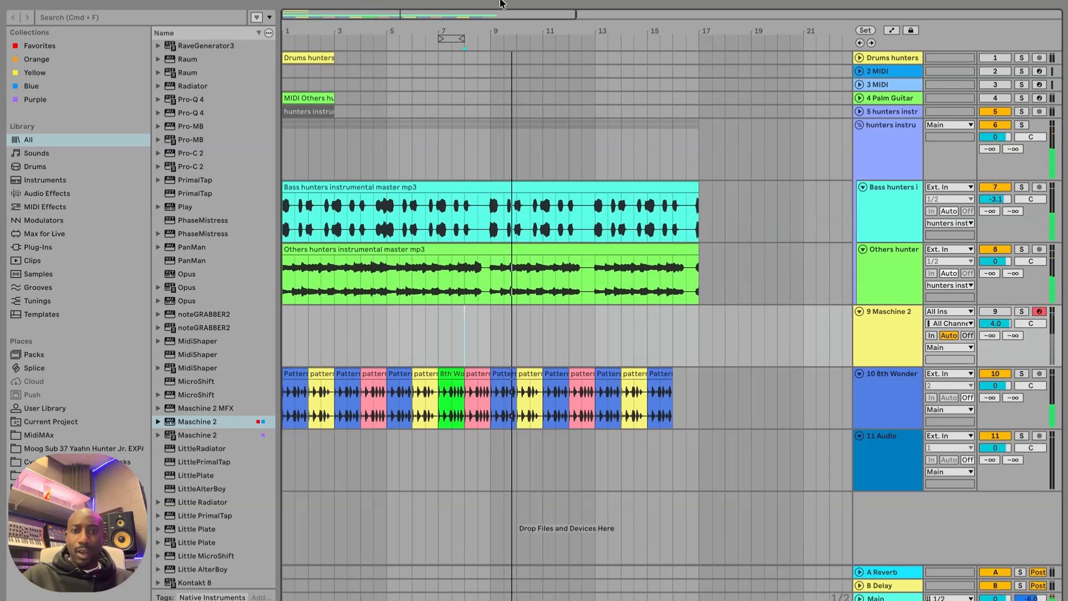
- Trim about an eighth of a bar off the end of the Pattern A clip at bar 9 and play it back
scroll(560, 393, "up", 5)
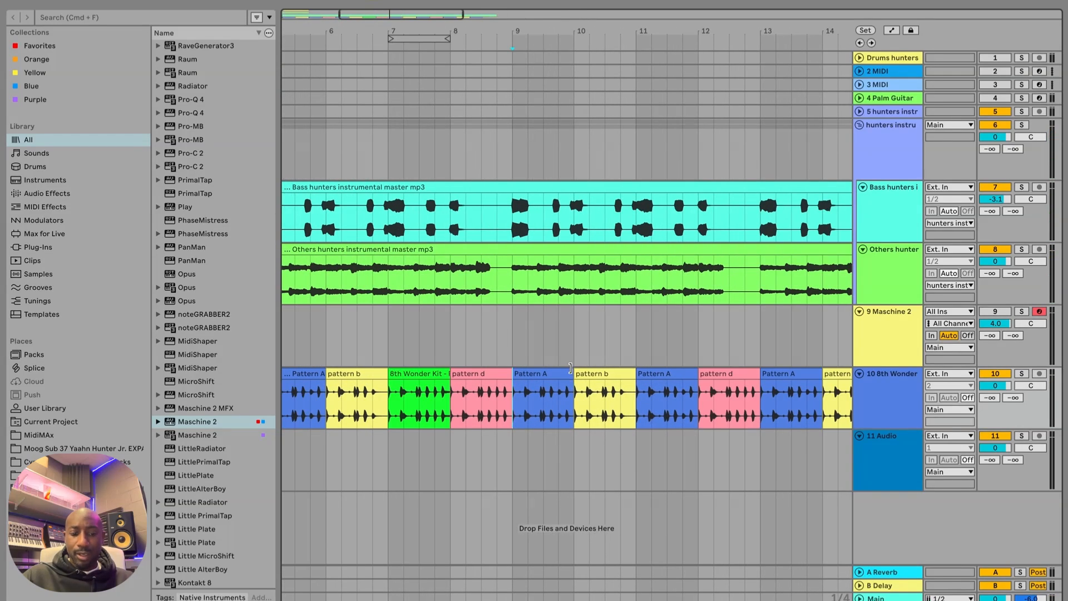
key("space")
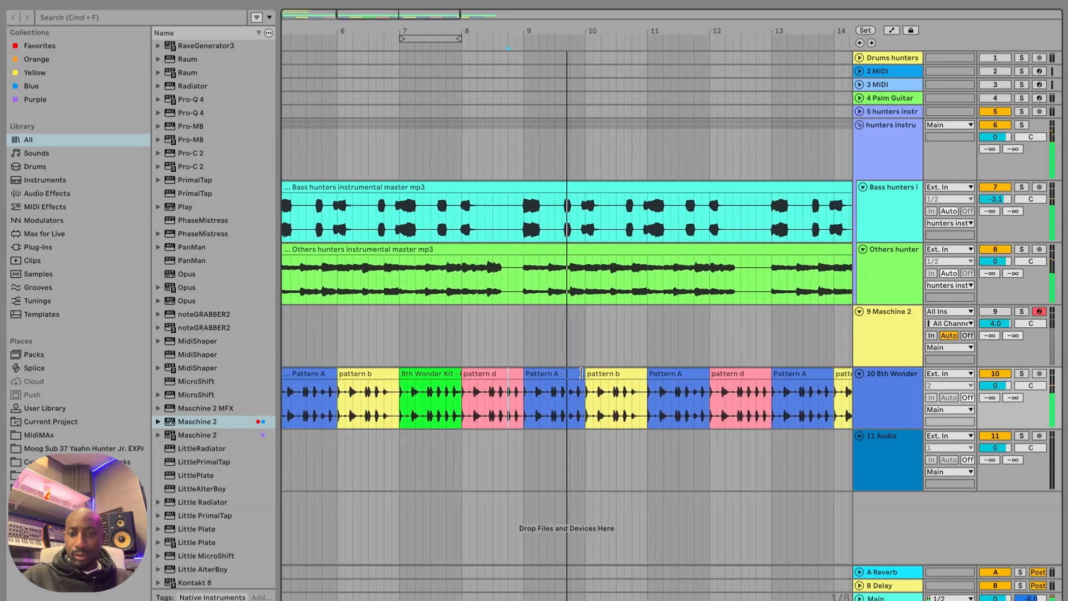
left_click(580, 373)
left_click(445, 415)
key("space")
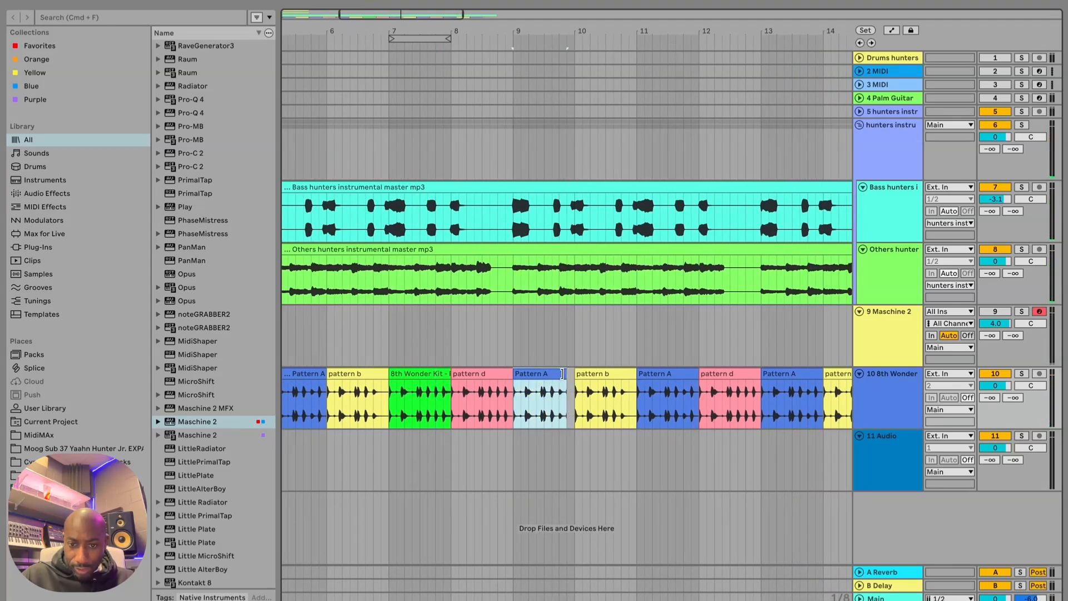
key("space")
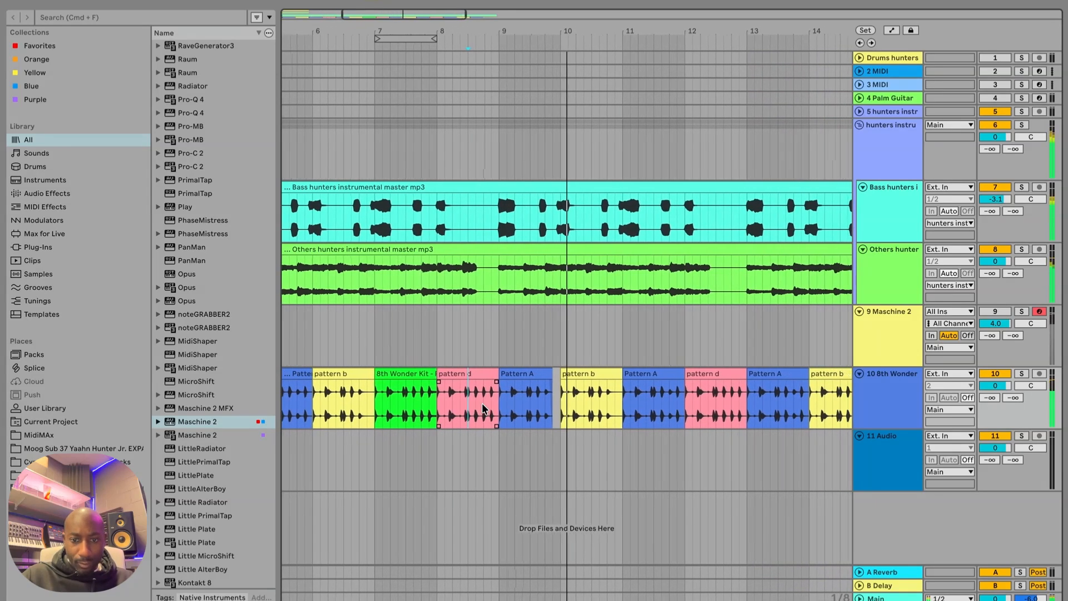
- Trim about a quarter bar off the end of the pattern b clip at bar 10 and listen to the gap
left_click(575, 371)
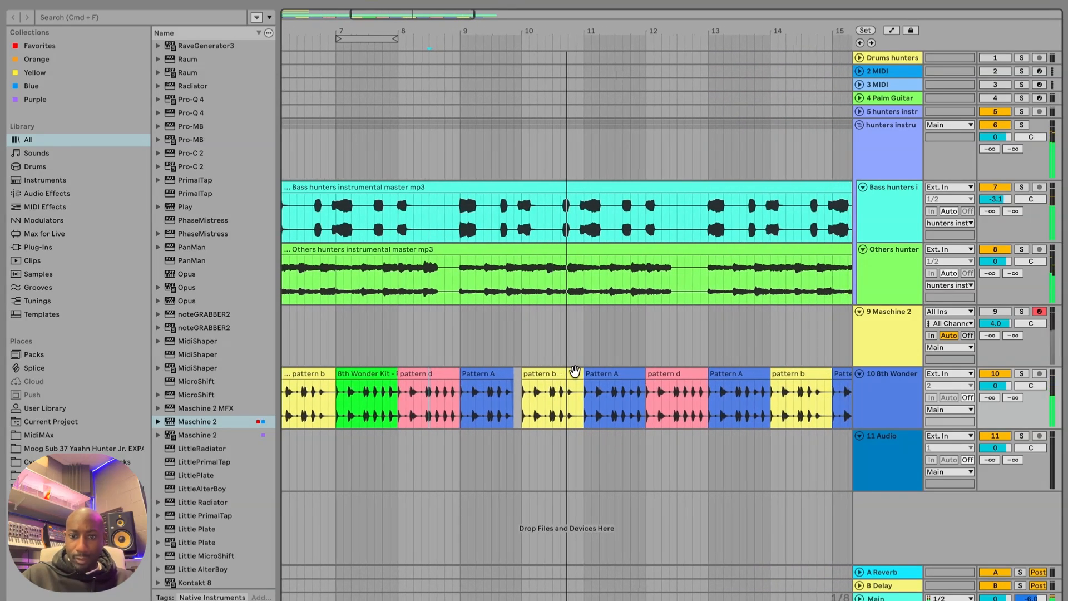
left_click_drag(577, 372, 565, 372)
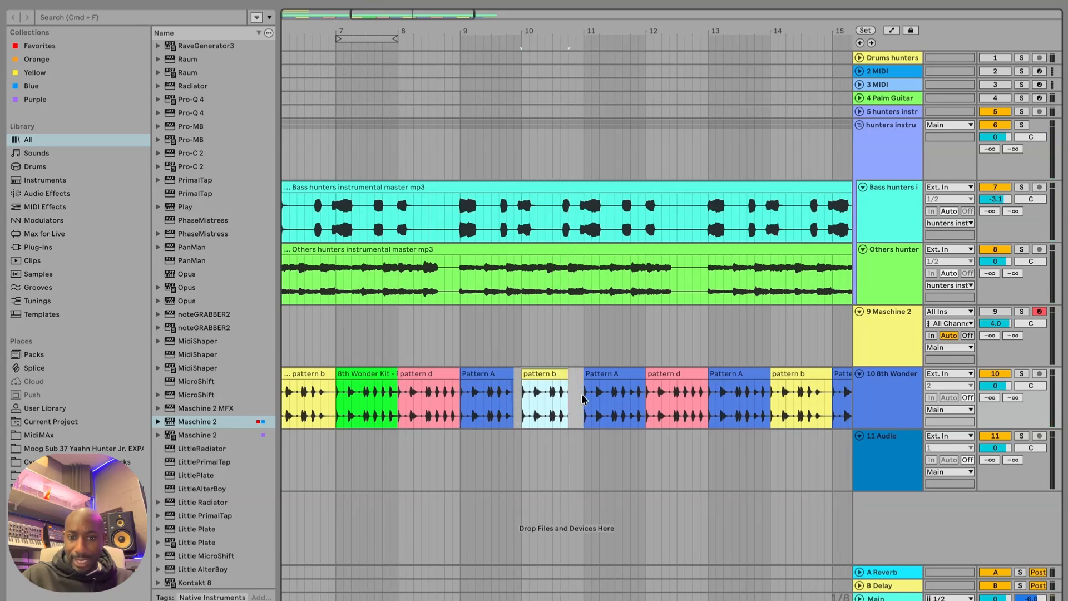
key("space")
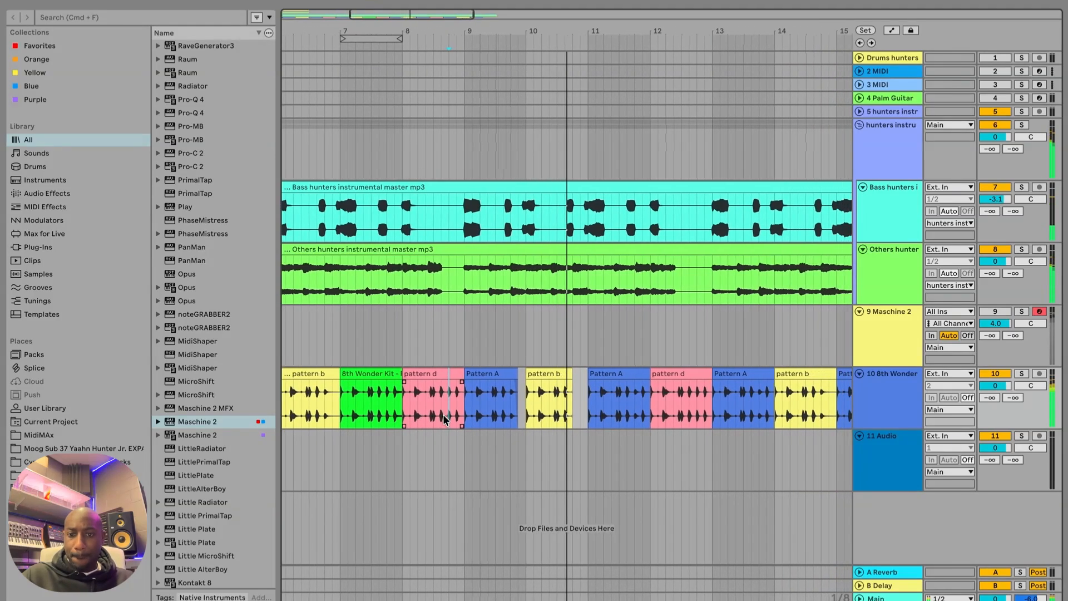
- Trim about an eighth of a bar off the end of the Pattern A clip at bar 11 and play through it
left_click(611, 427)
left_click(603, 373)
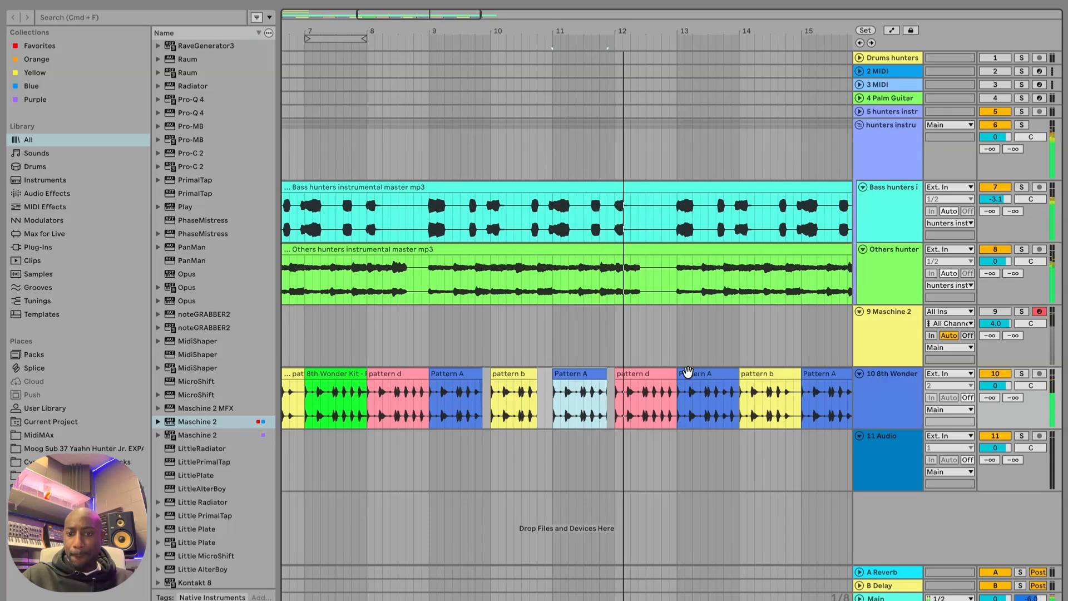
left_click(662, 401)
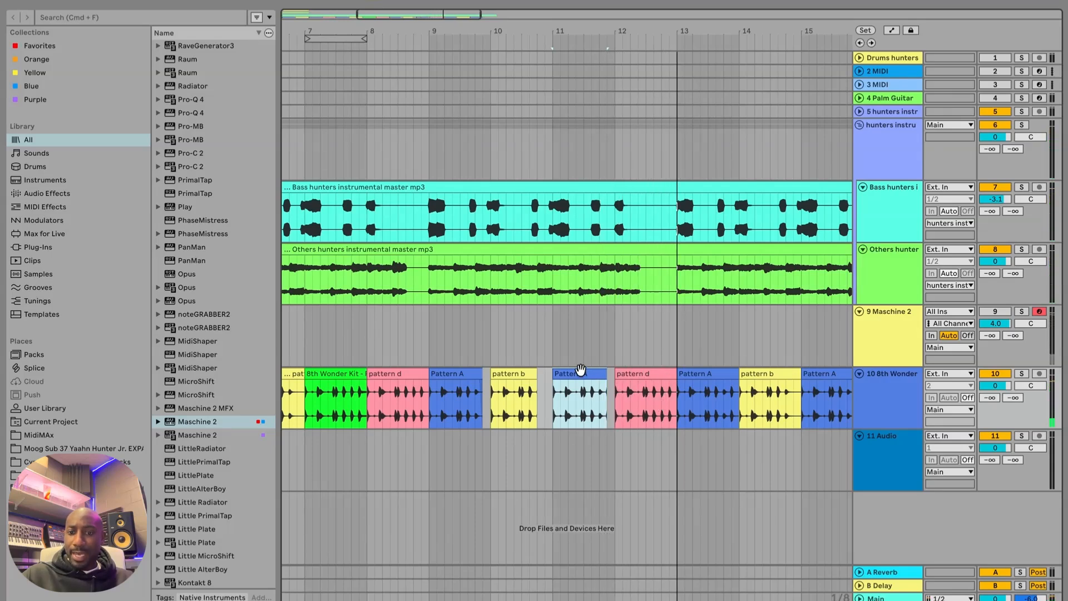
left_click_drag(439, 14, 470, 14)
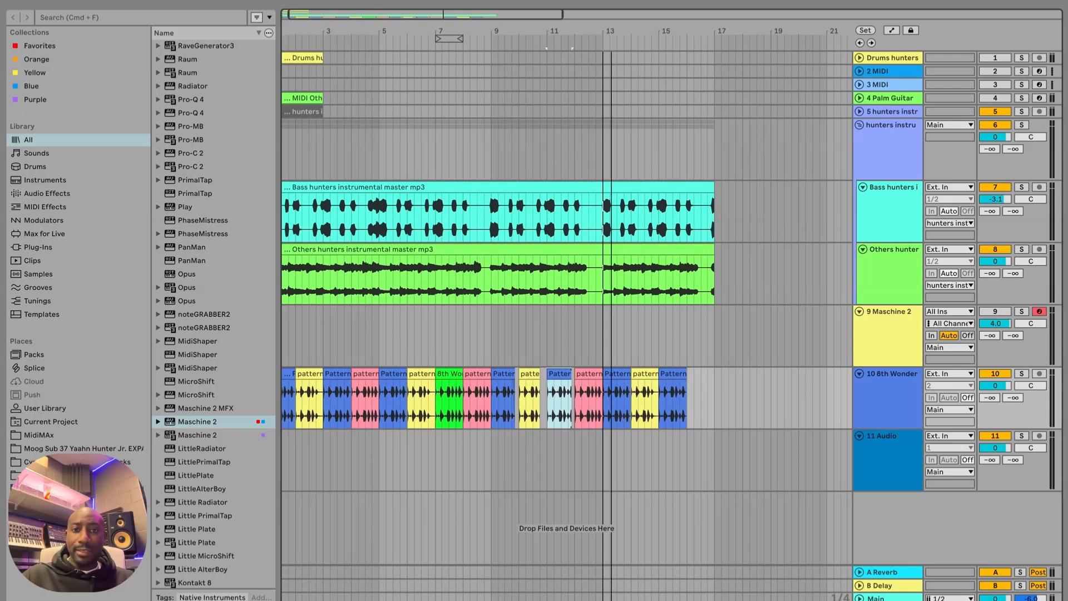
- Play the arrangement from bar 9 to check the trimmed drum clips
left_click_drag(443, 14, 435, 13)
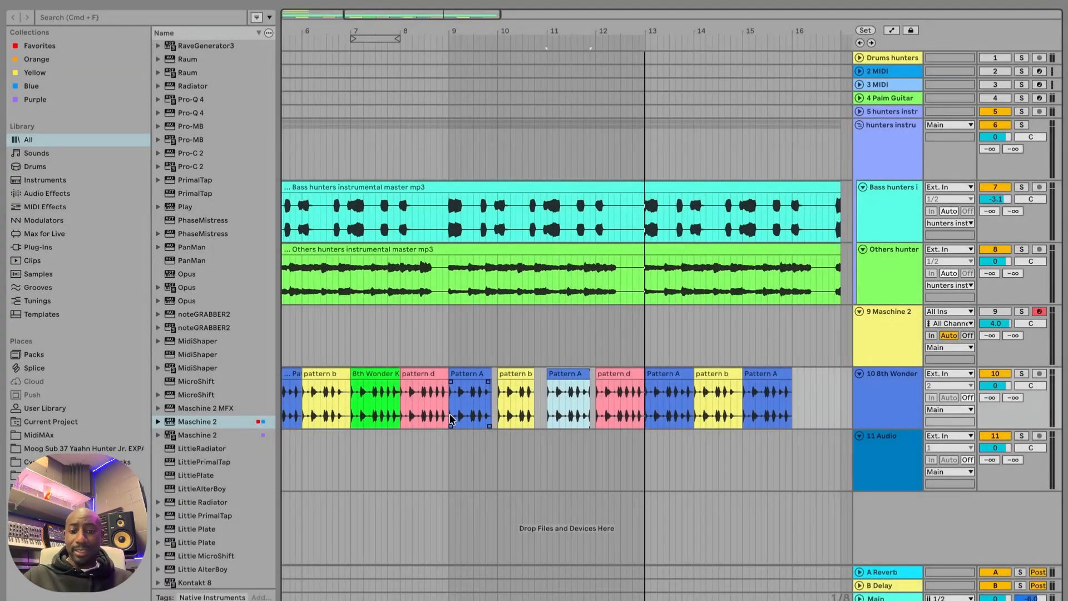
left_click(452, 419)
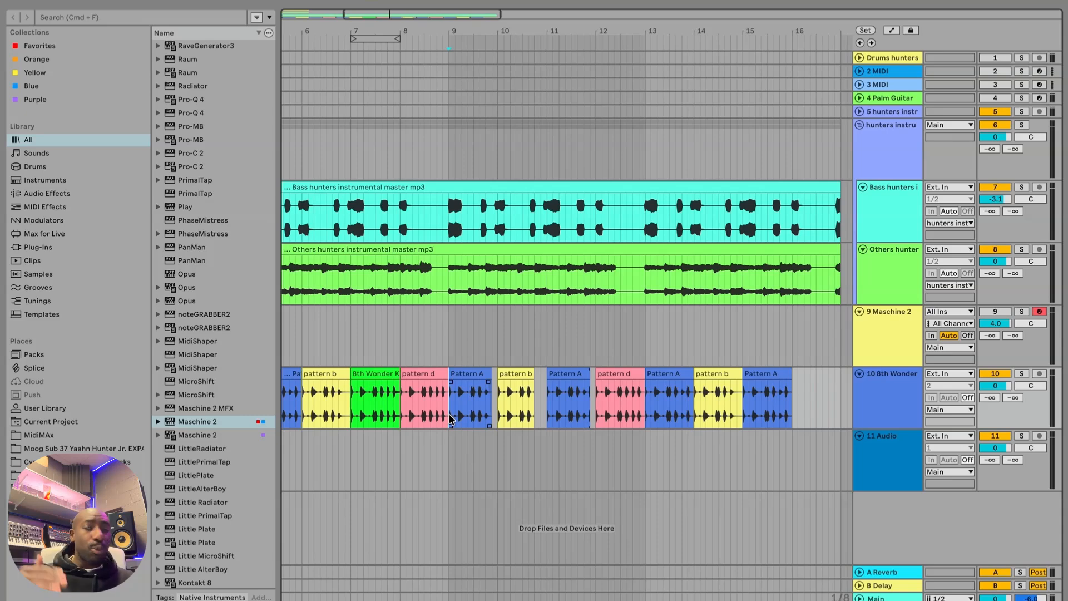
key("space")
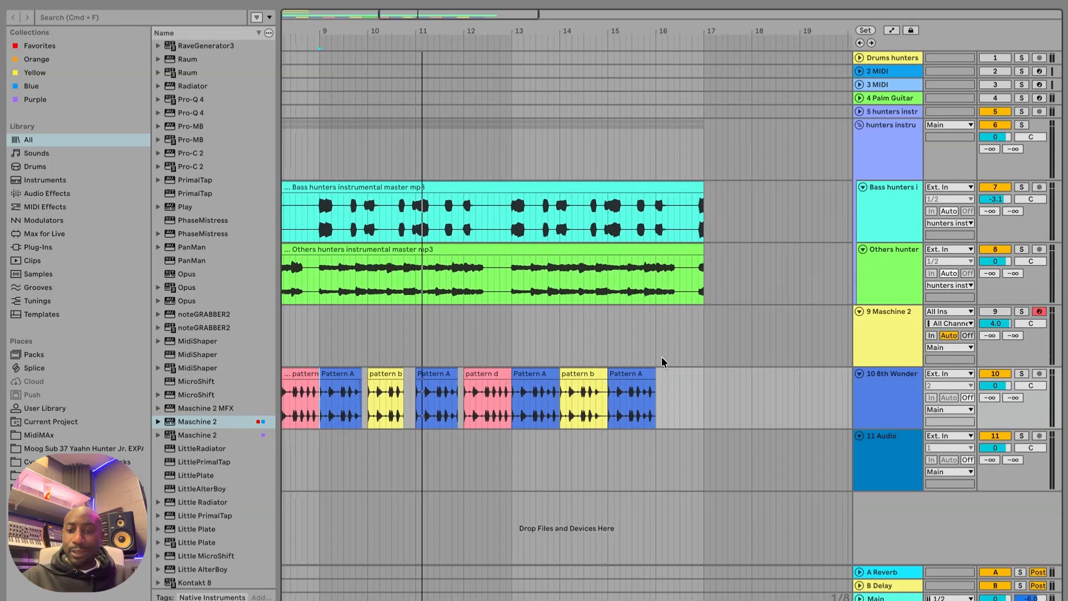
- Loop bar 16, reactivate the Maschine 2 track and start playback
left_click_drag(663, 356, 701, 350)
key("super+l")
left_click(903, 402)
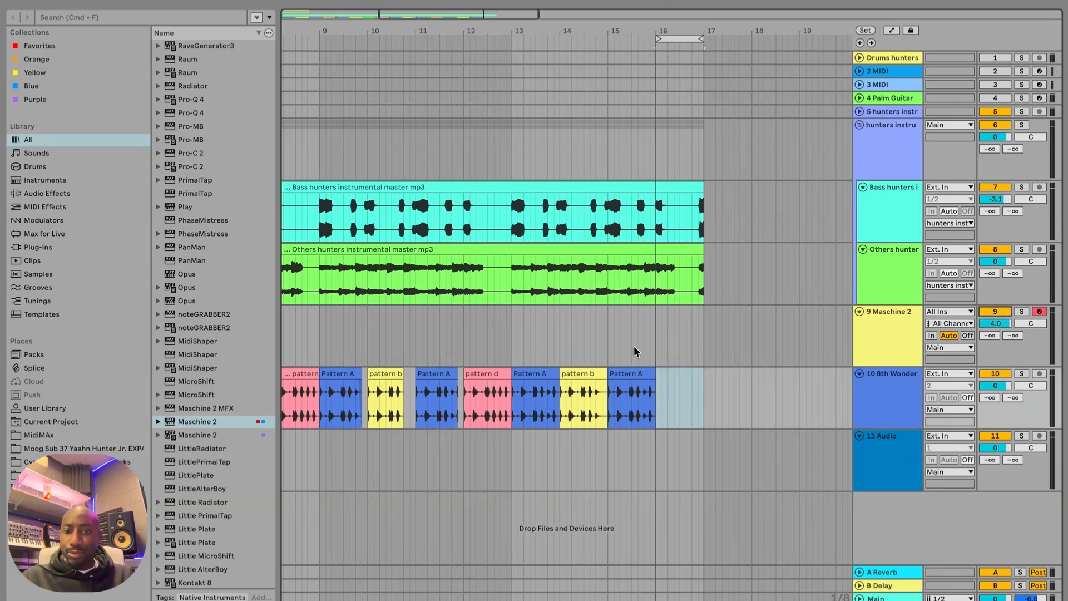
key("space")
- Open the Maschine 2 plug-in and add an empty Pattern 4 to the 8th Wonder Kit group
left_click(885, 339)
double_click(883, 340)
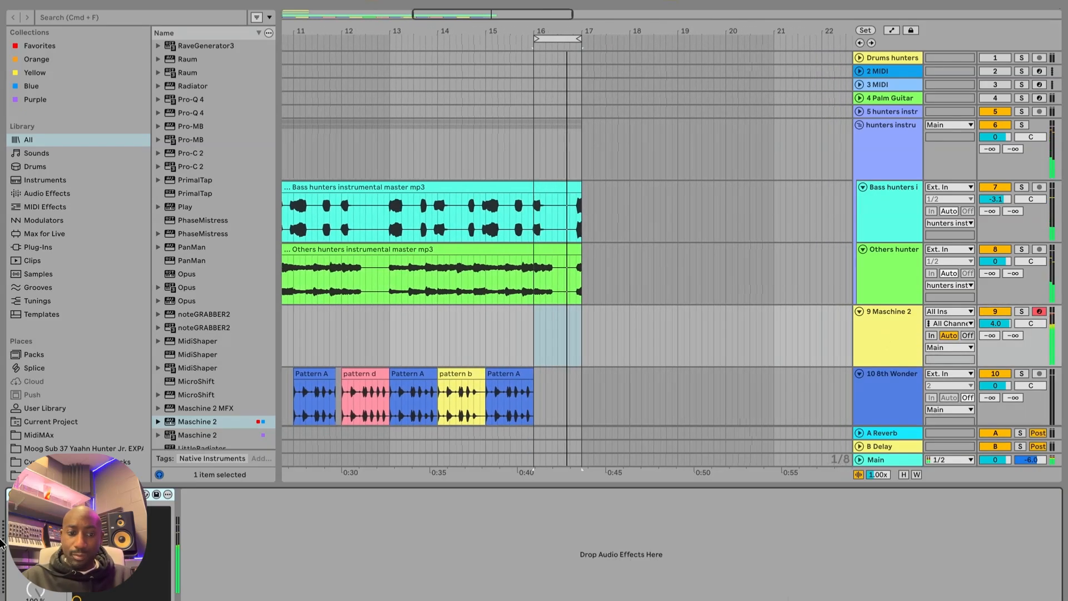
left_click(40, 495)
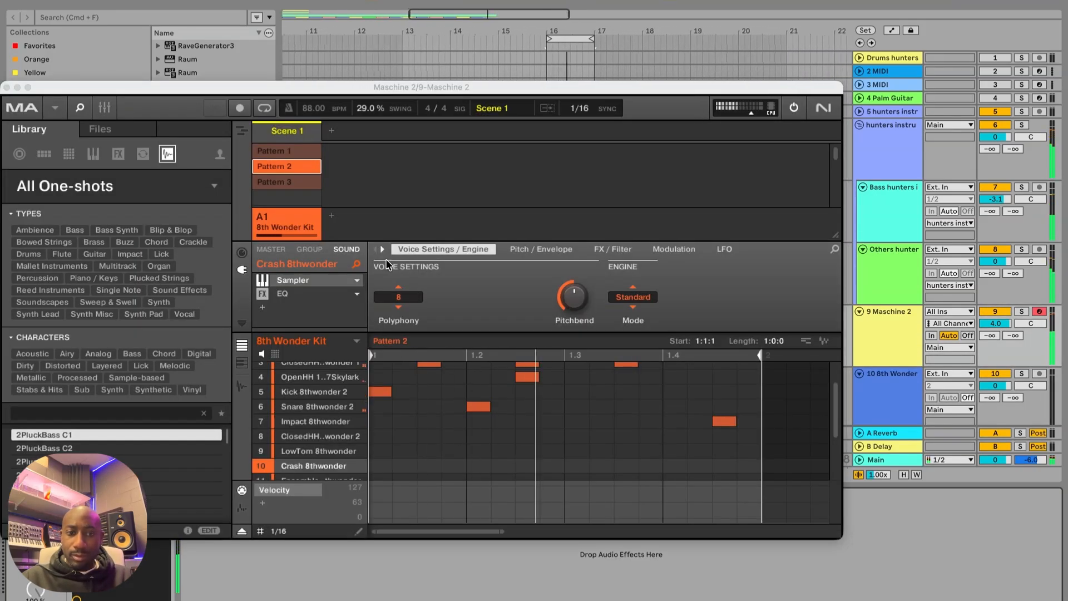
left_click(301, 196)
scroll(455, 406, "up", 2)
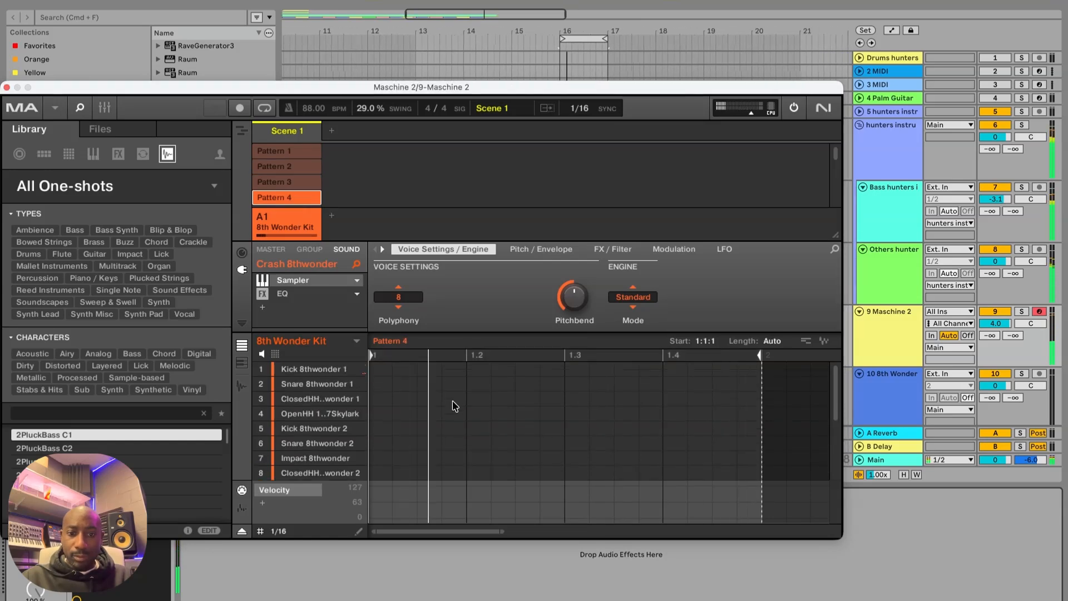
- Place Kick 8thwonder 1 notes in Pattern 4 on beats 1, 3 and 4 and on the sixteenth before beat 2
left_click(383, 370)
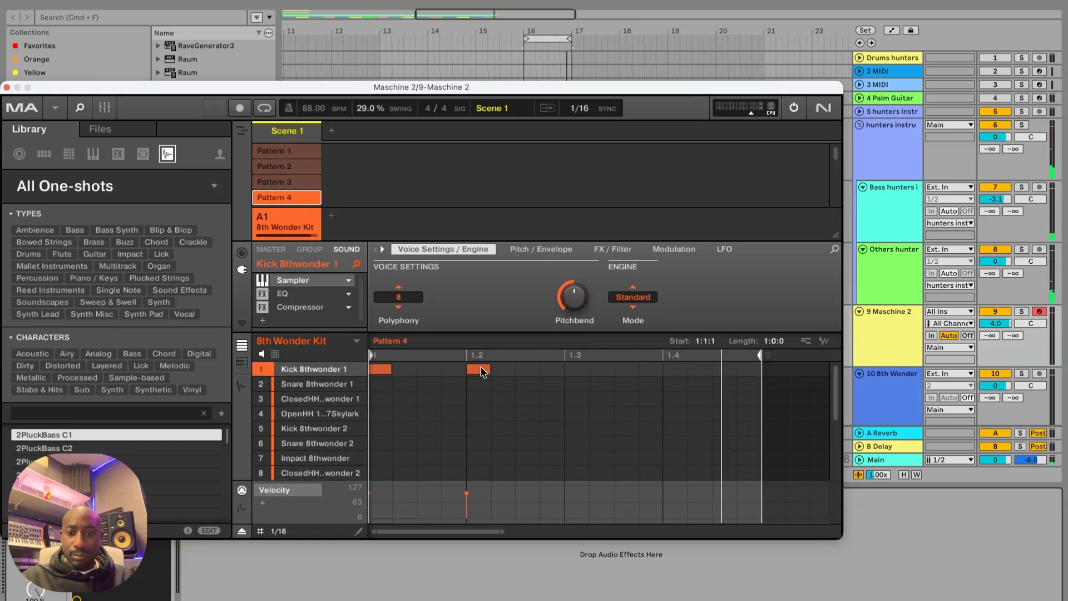
left_click(577, 370)
left_click(673, 370)
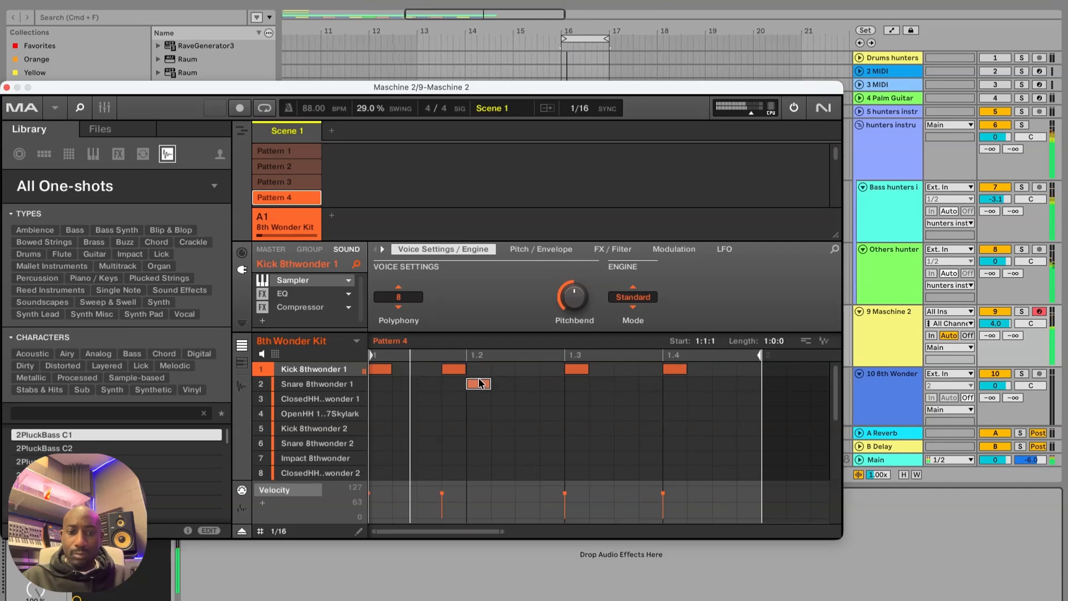
- Add Snare 8thwonder 1 notes on beat 2 and on the offbeats of beats 2, 3 and 4, without an extra final sixteenth
left_click(527, 384)
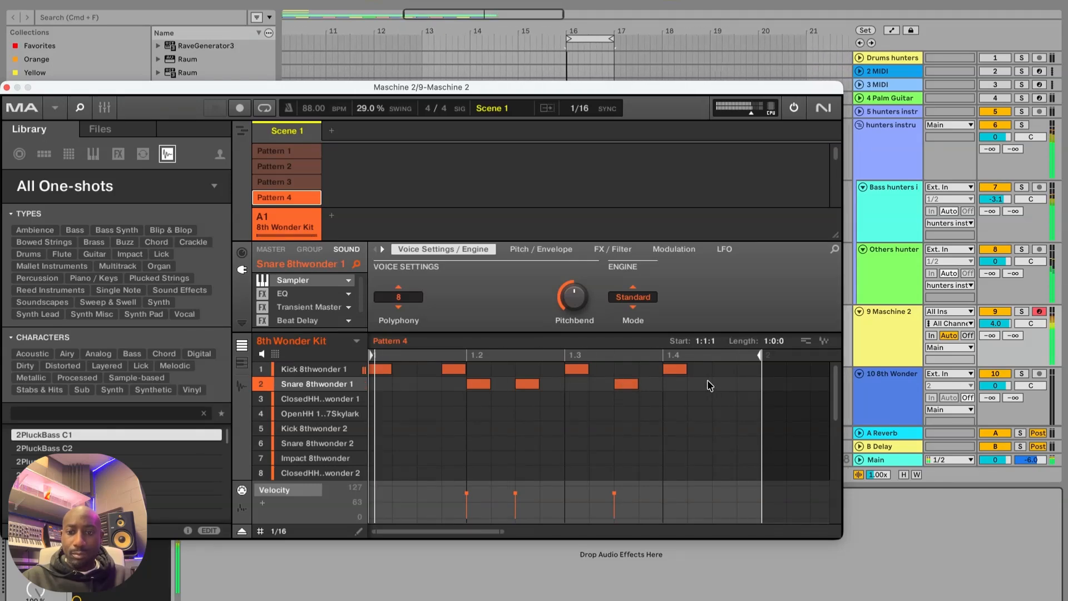
left_click(721, 385)
left_click(745, 385)
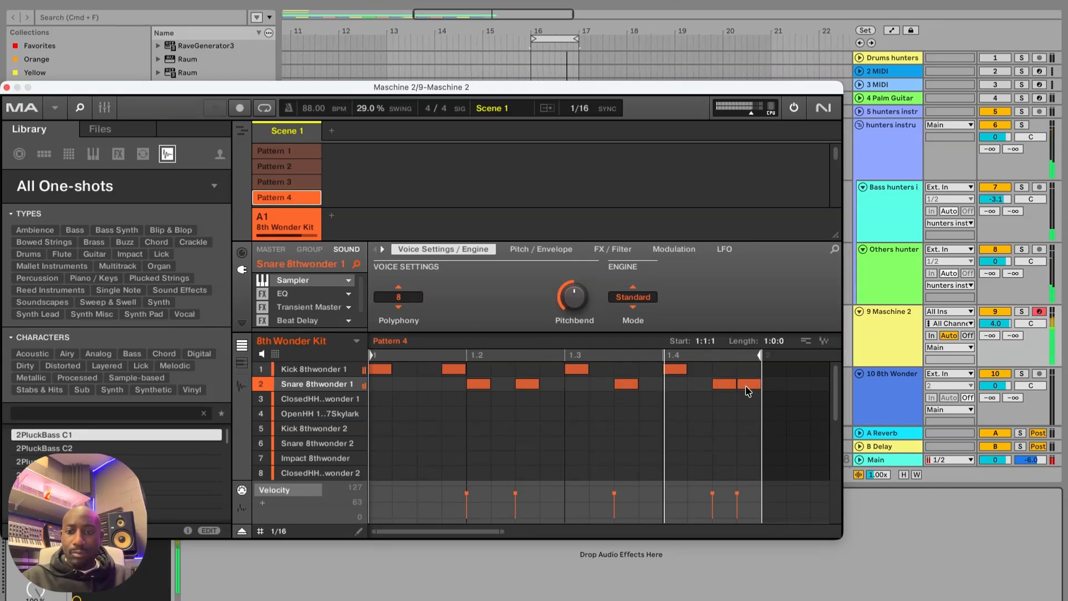
left_click(747, 388)
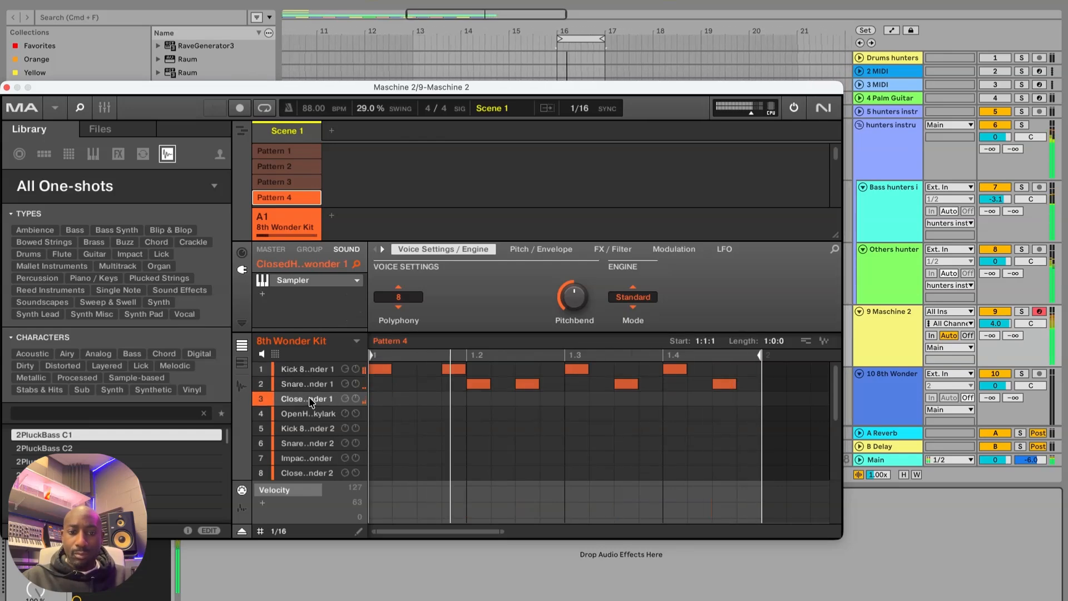
- Add ClosedHH 8thwonder 1 notes on the offbeat of all four beats in Pattern 4
left_click(429, 399)
left_click(529, 403)
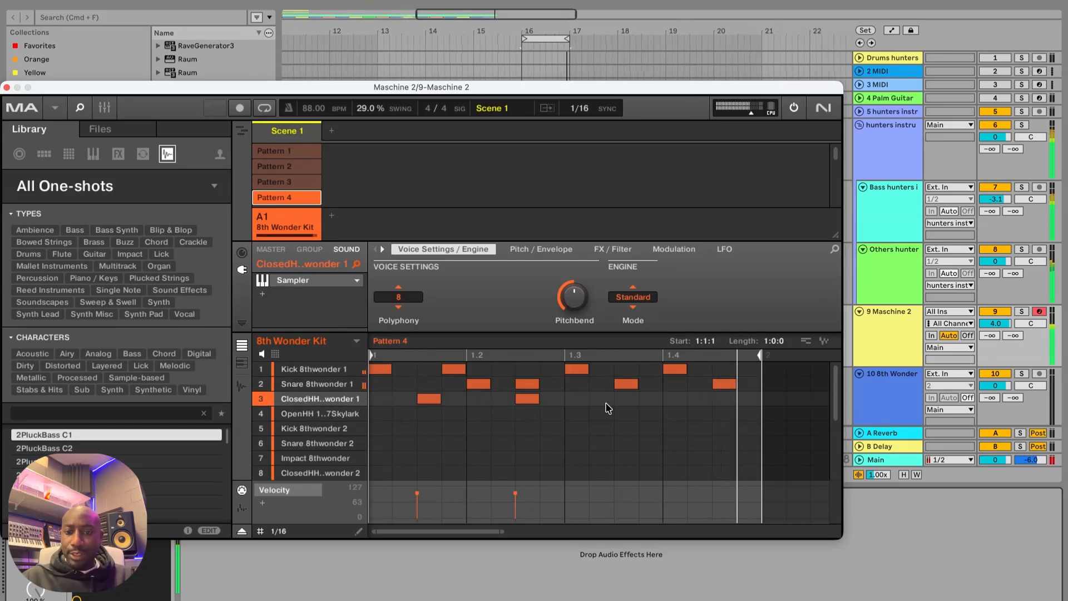
left_click(626, 403)
left_click(726, 403)
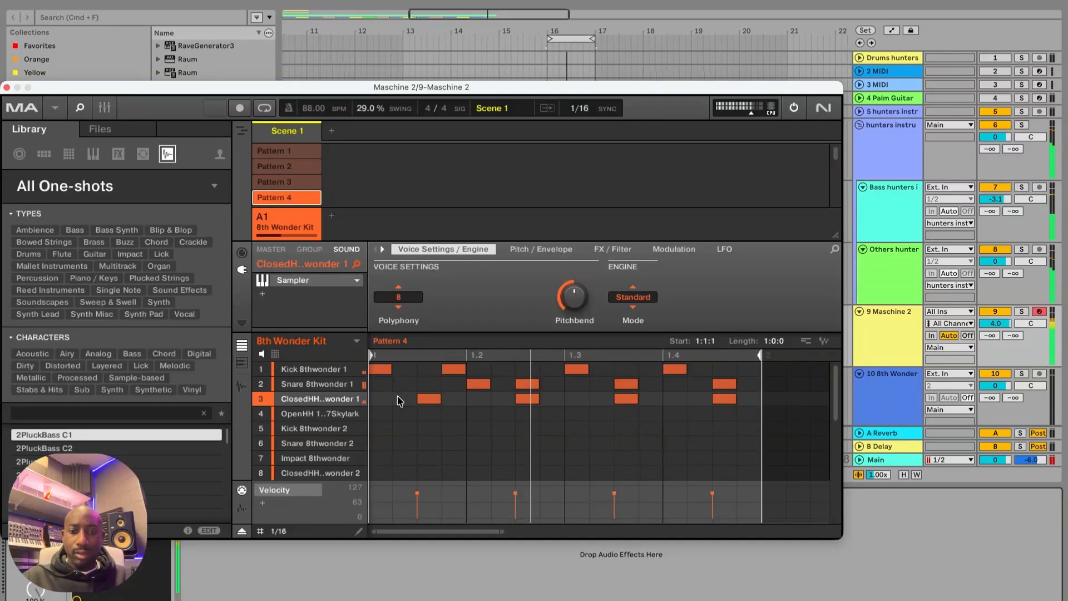
- Audition the open hi-hat and impact sounds, place an open hi-hat on beat 1 of Pattern 4 and close Maschine
left_click(317, 414)
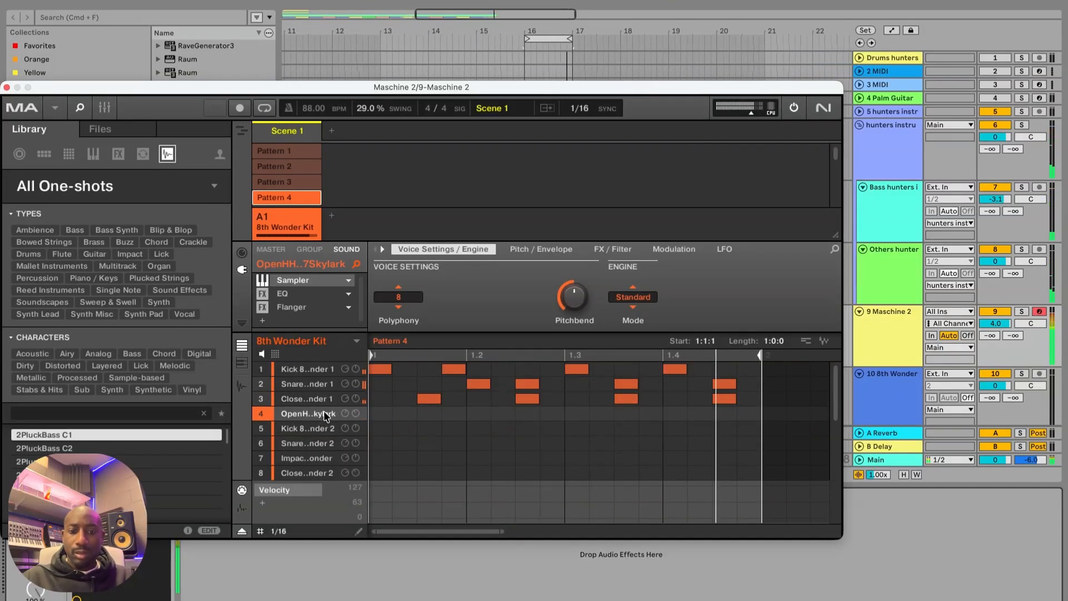
left_click(327, 458)
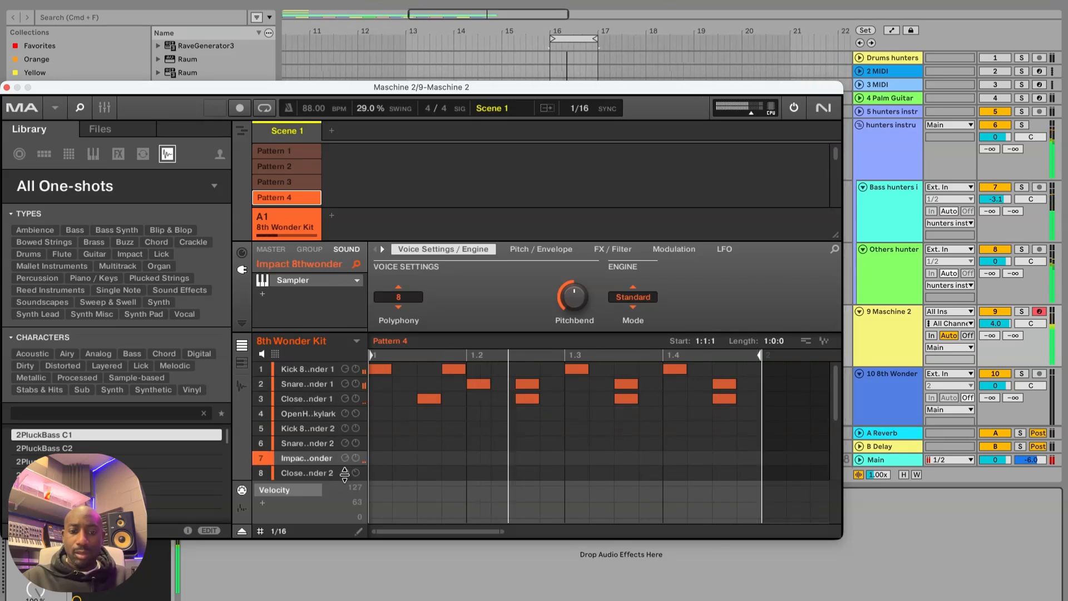
left_click(380, 414)
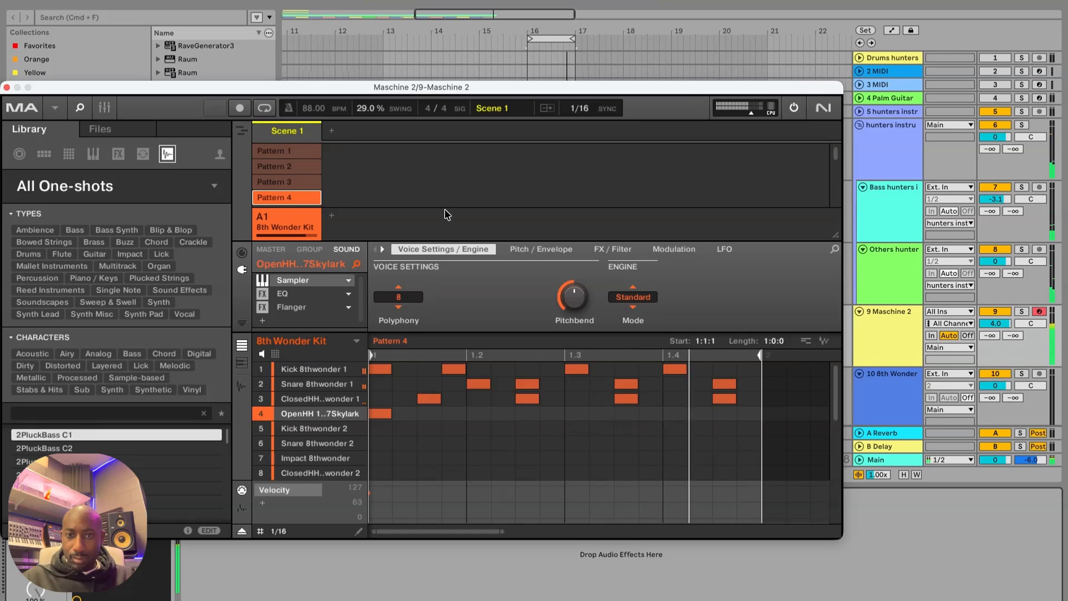
left_click(8, 88)
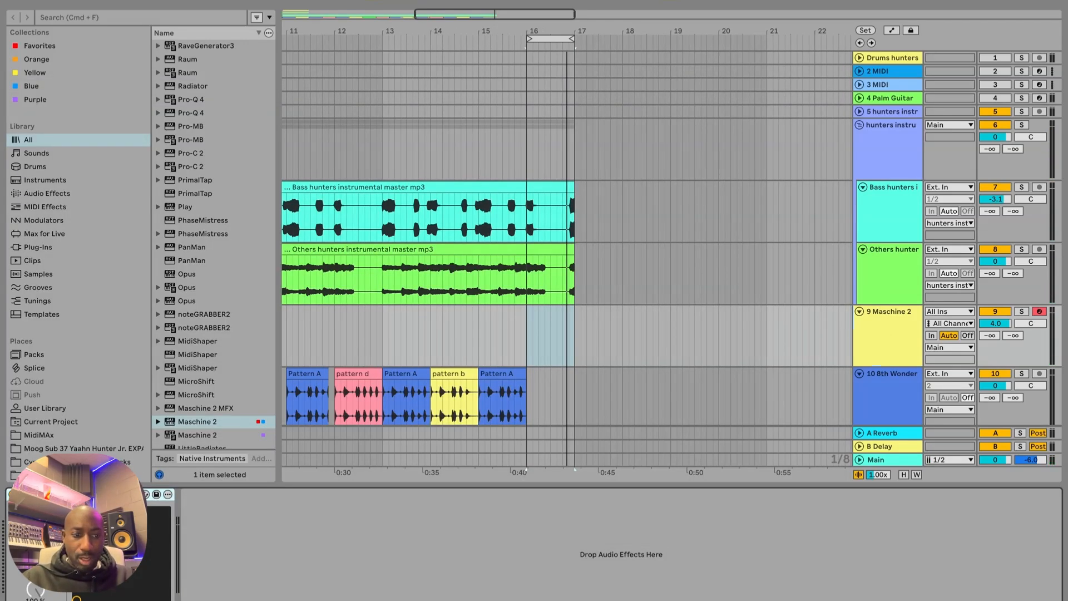
- Put Pattern 4 as an audio clip at bar 16 of the 8th Wonder track and play back the arrangement
left_click(32, 494)
left_click_drag(771, 109, 404, 113)
left_click_drag(455, 350, 559, 374)
double_click(559, 374)
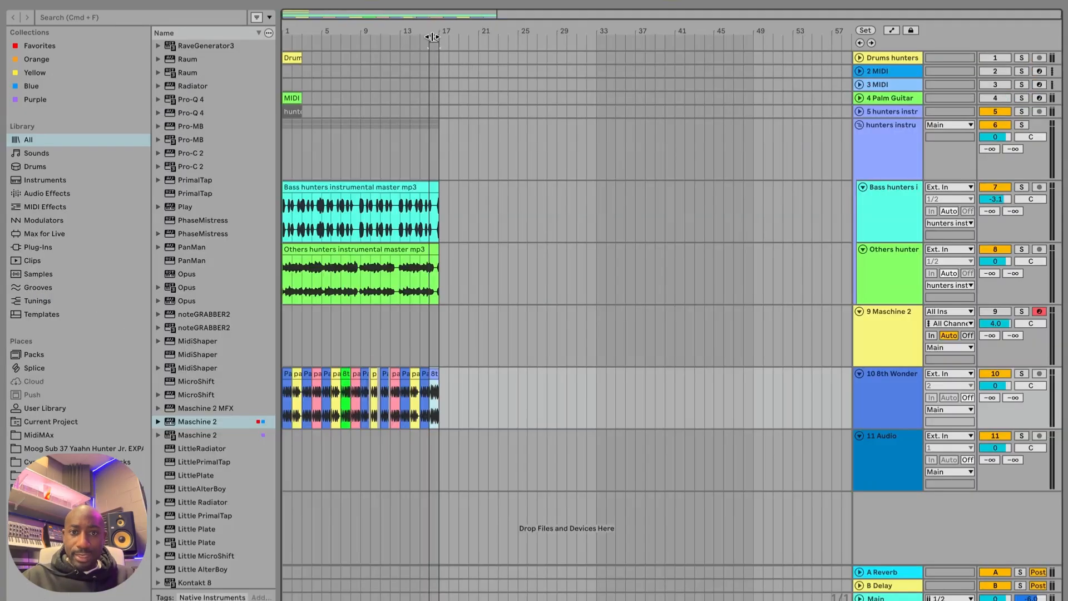
key("space")
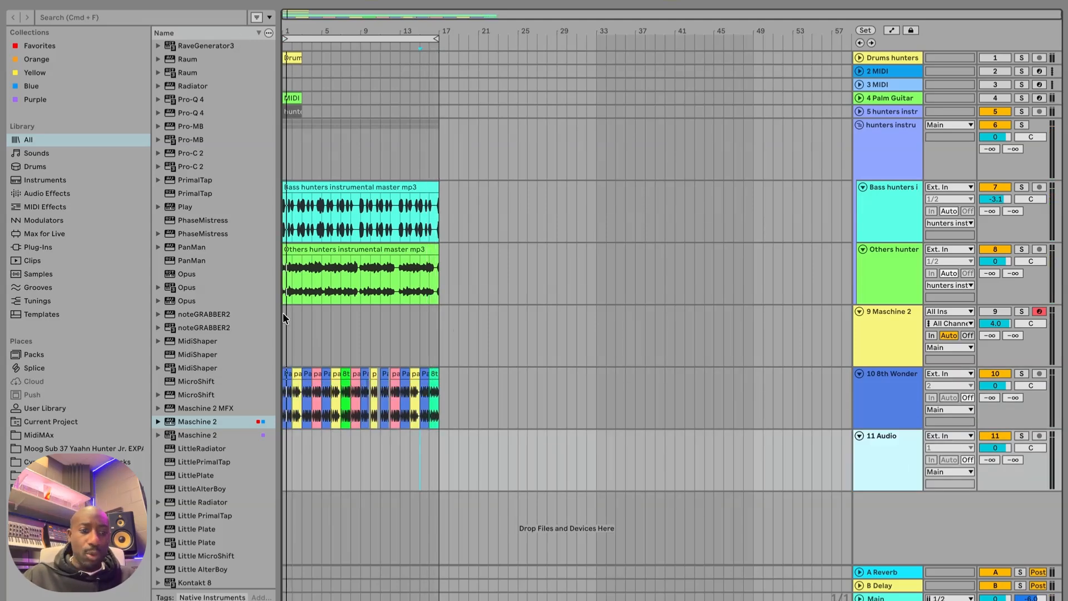
- Search Splice for "scratch" samples and preview the first one-shot effect against the arrangement
left_click(35, 369)
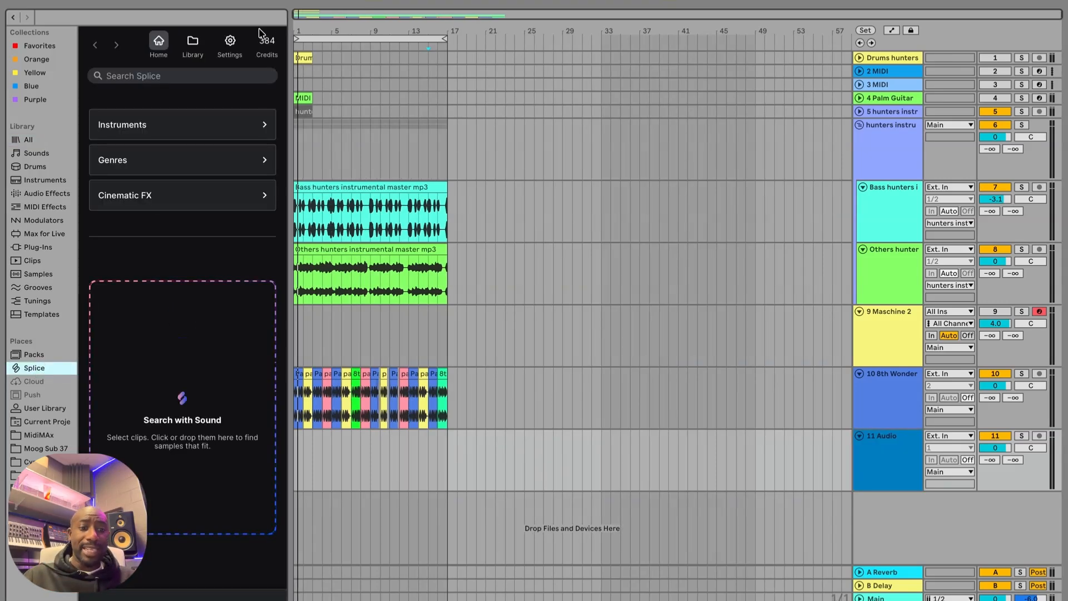
left_click(210, 73)
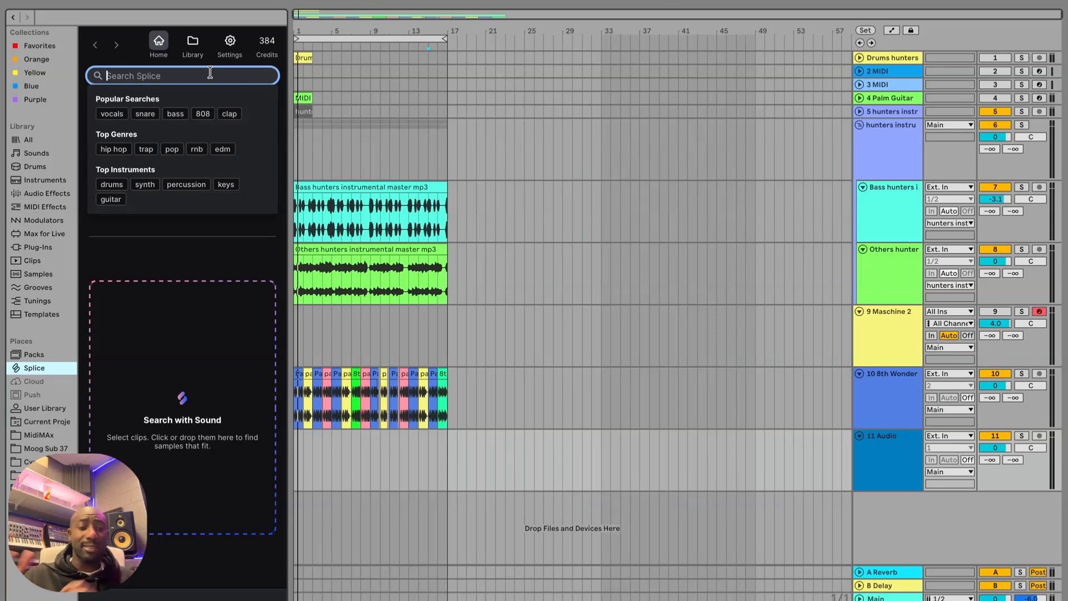
type("so")
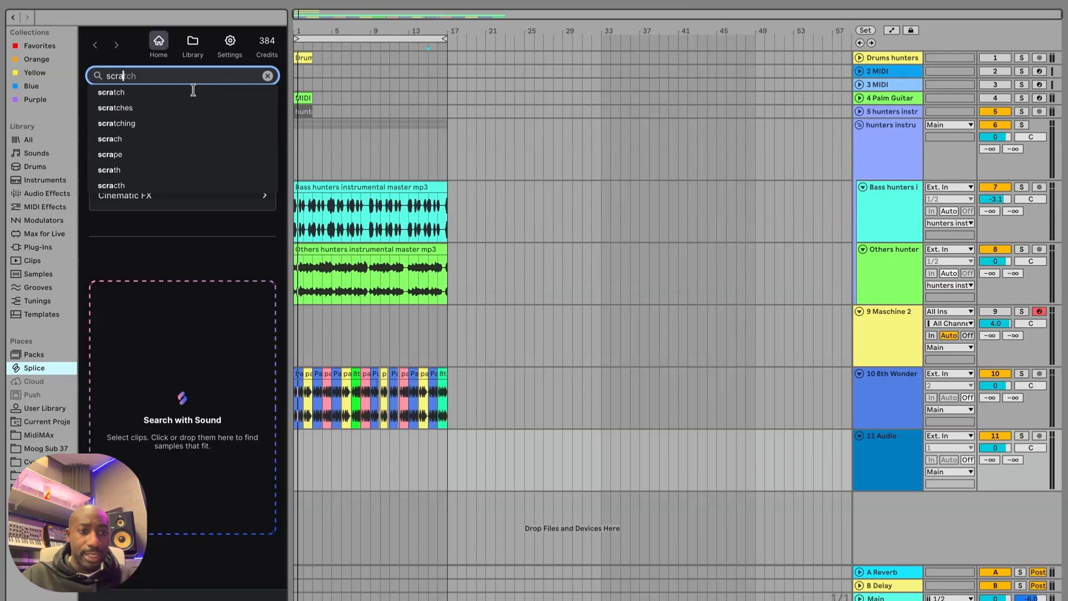
left_click(194, 91)
left_click(172, 308)
left_click_drag(301, 31, 457, 30)
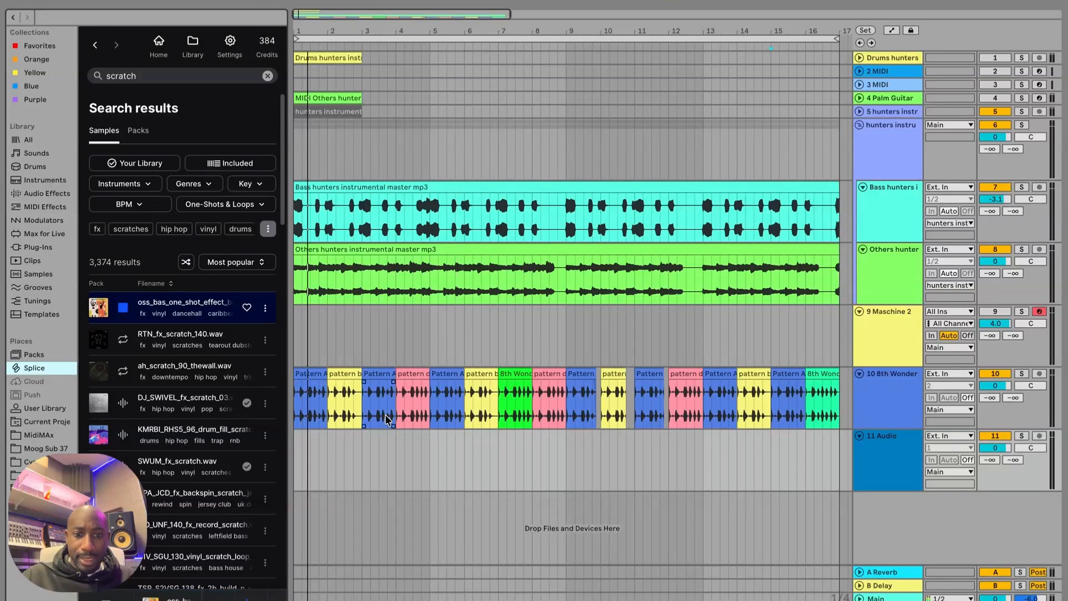
scroll(406, 434, "right", 7)
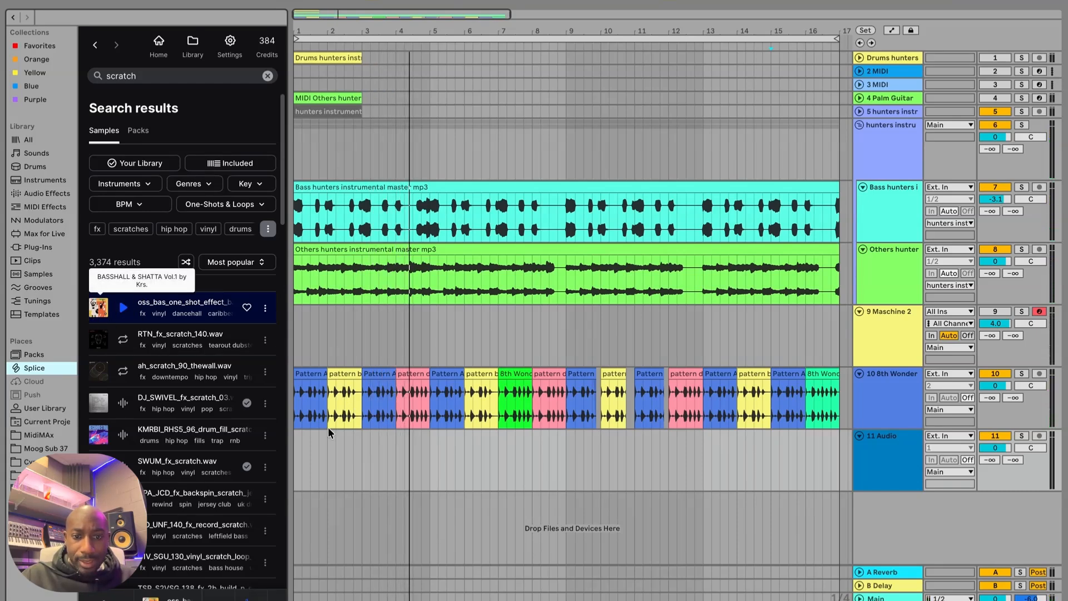
- Place the scratch one-shot on track 11 in the last quarter of bar 4 and try shortening the pattern d clip above it
left_click_drag(328, 427, 426, 462)
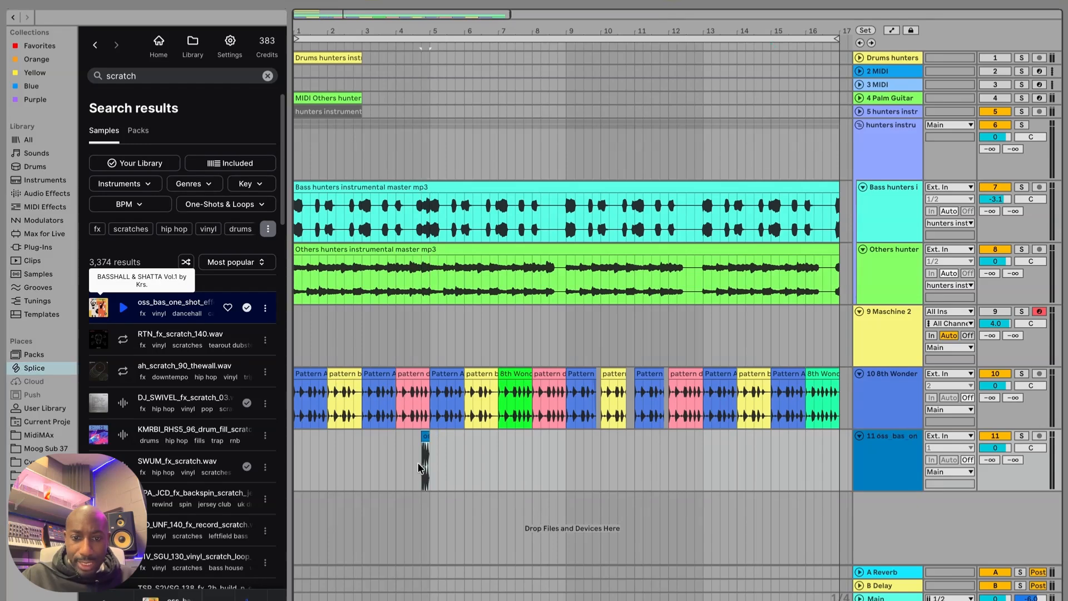
left_click(424, 374)
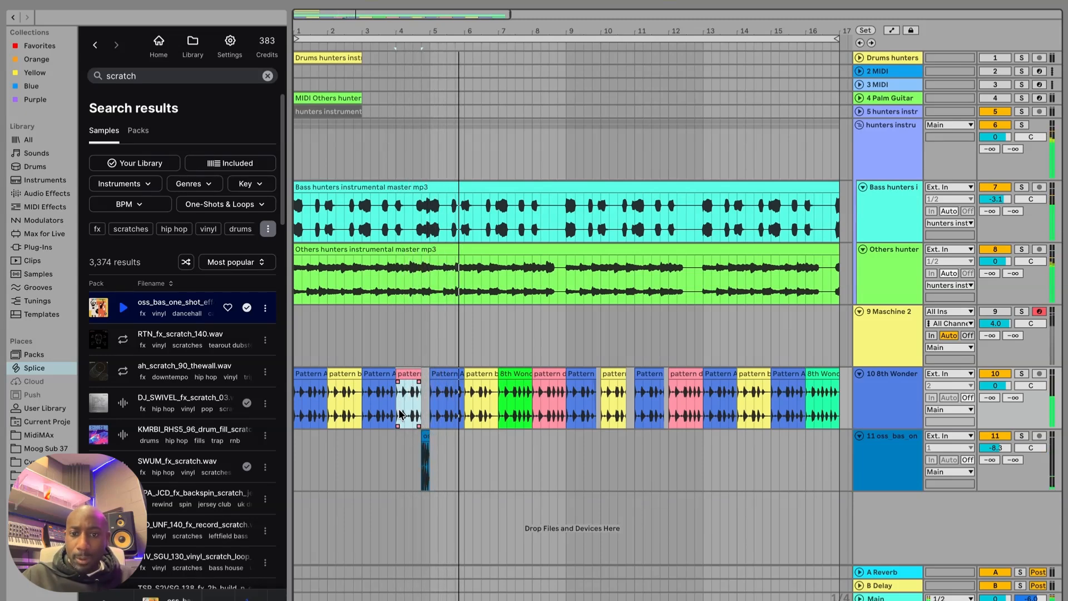
key("space")
left_click_drag(421, 372, 429, 371)
- Move the scratch clip to the last quarter of bar 8, trim the pattern d clip above it and play from bar 7
left_click_drag(425, 437, 562, 447)
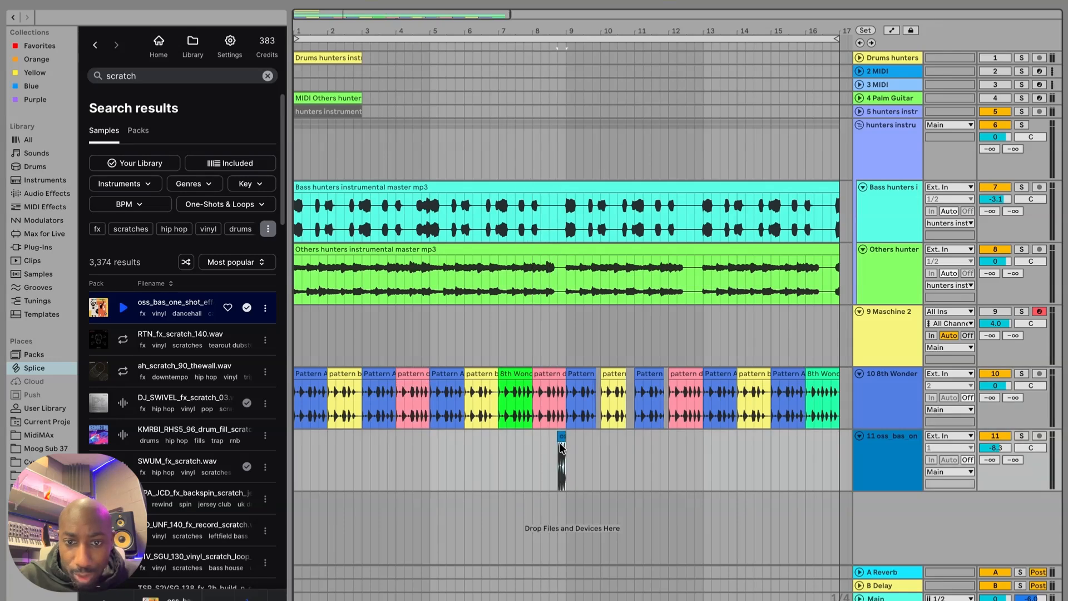
left_click(558, 370)
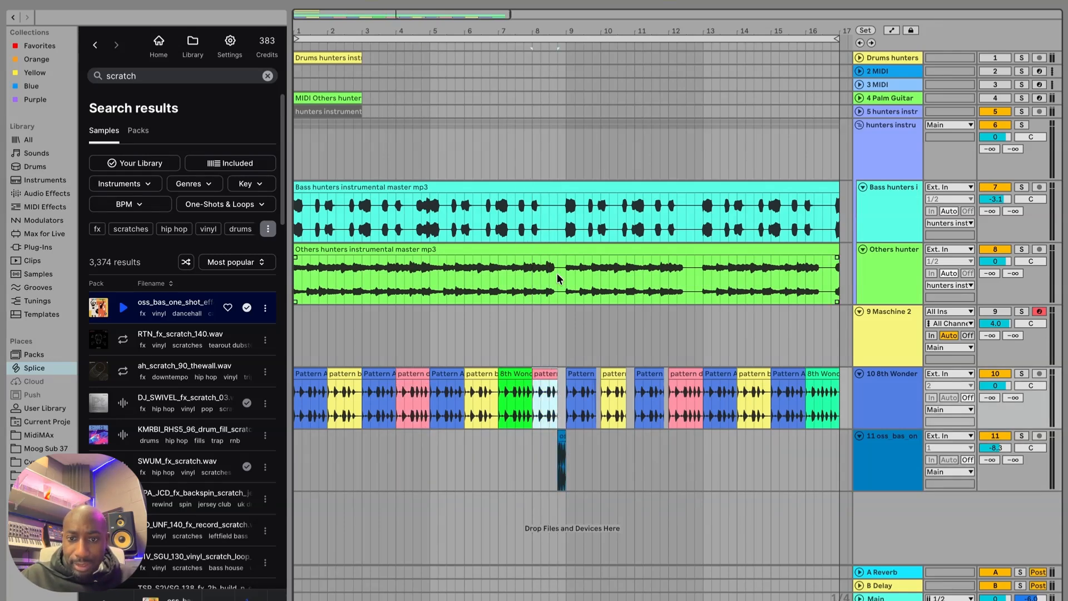
left_click(512, 374)
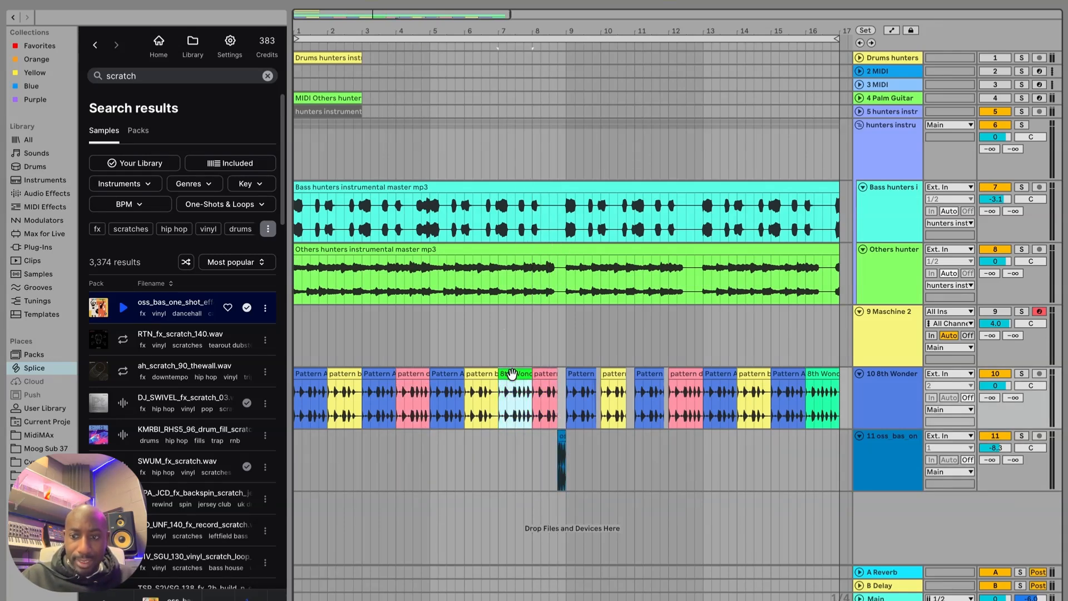
key("space")
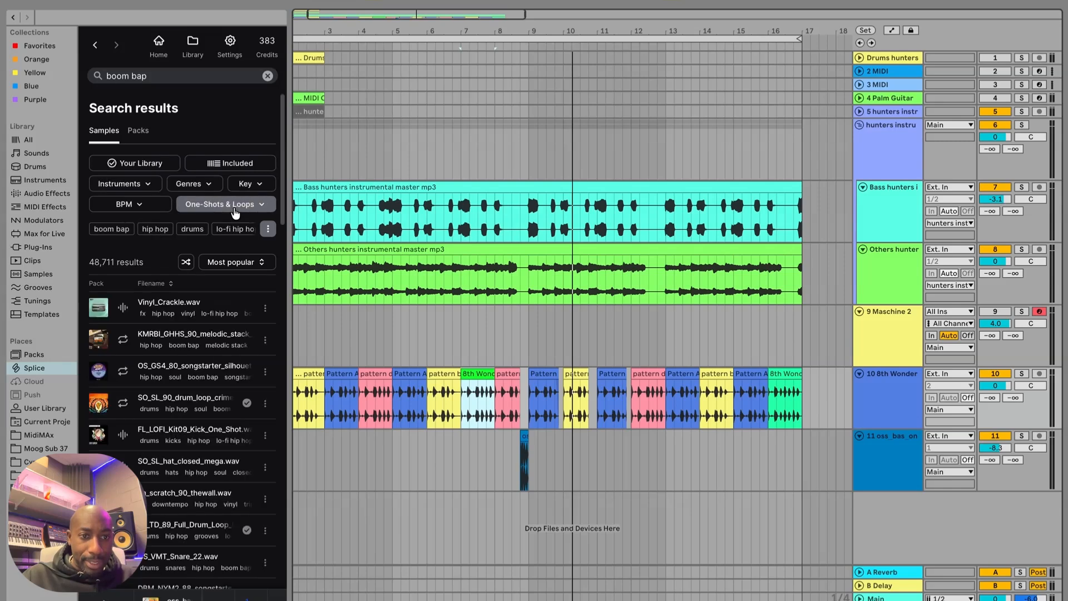
- Filter the boom bap samples to one-shots and audition them from Vinyl_Crackle.wav down to the SO_SL_hat_open_amped sample
left_click(237, 205)
left_click(172, 254)
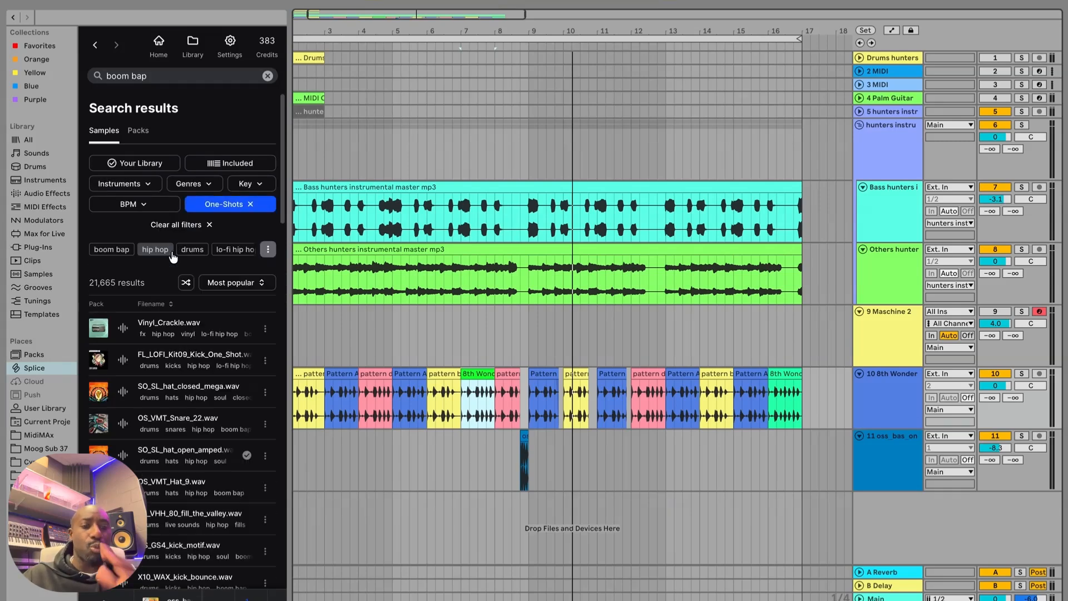
left_click(124, 329)
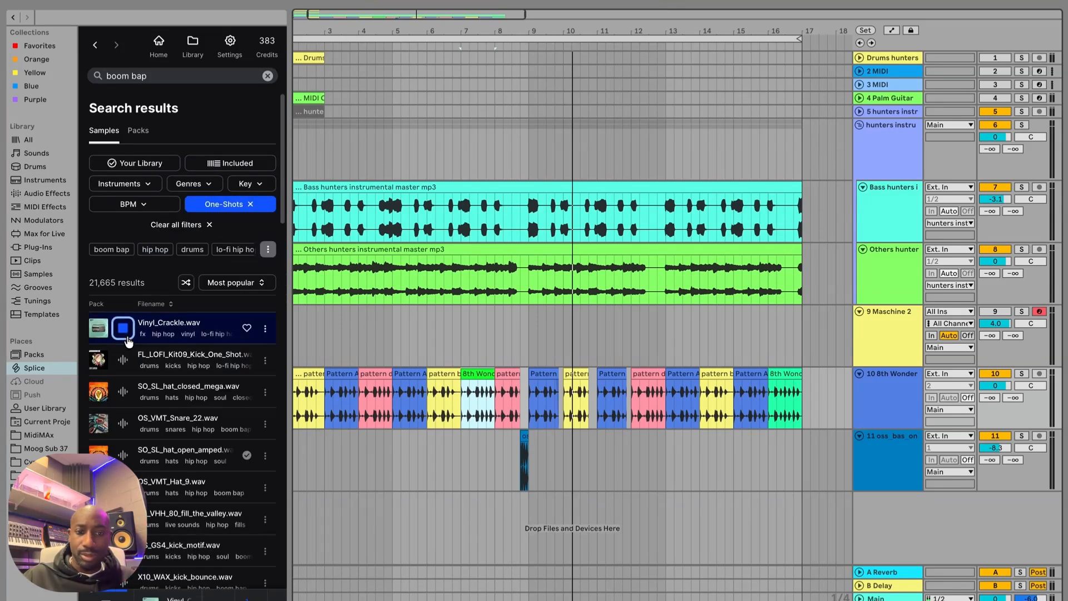
left_click(123, 360)
left_click(123, 391)
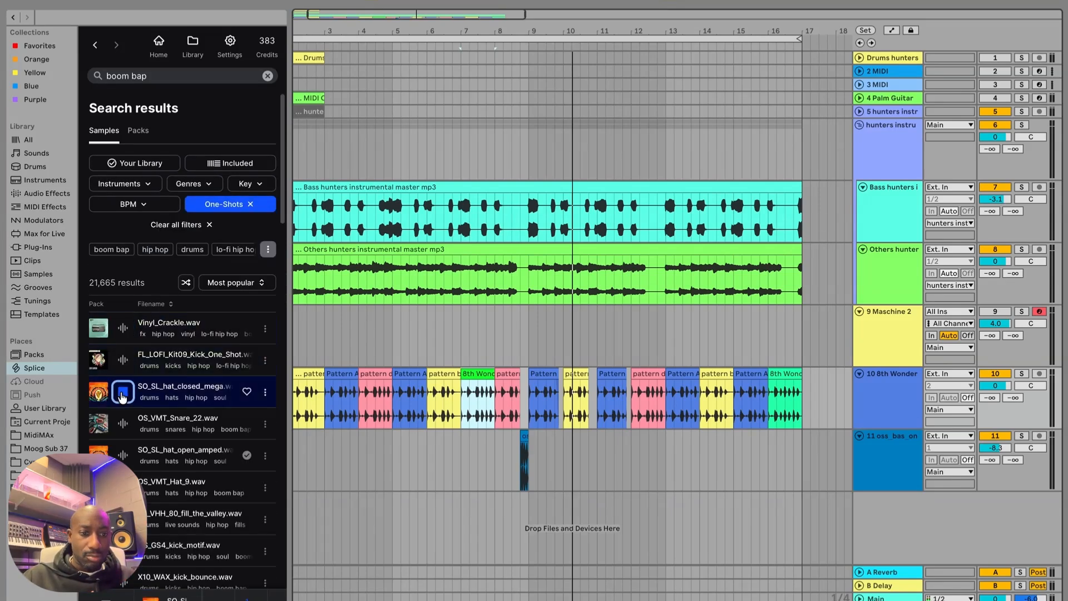
left_click(123, 423)
left_click(123, 456)
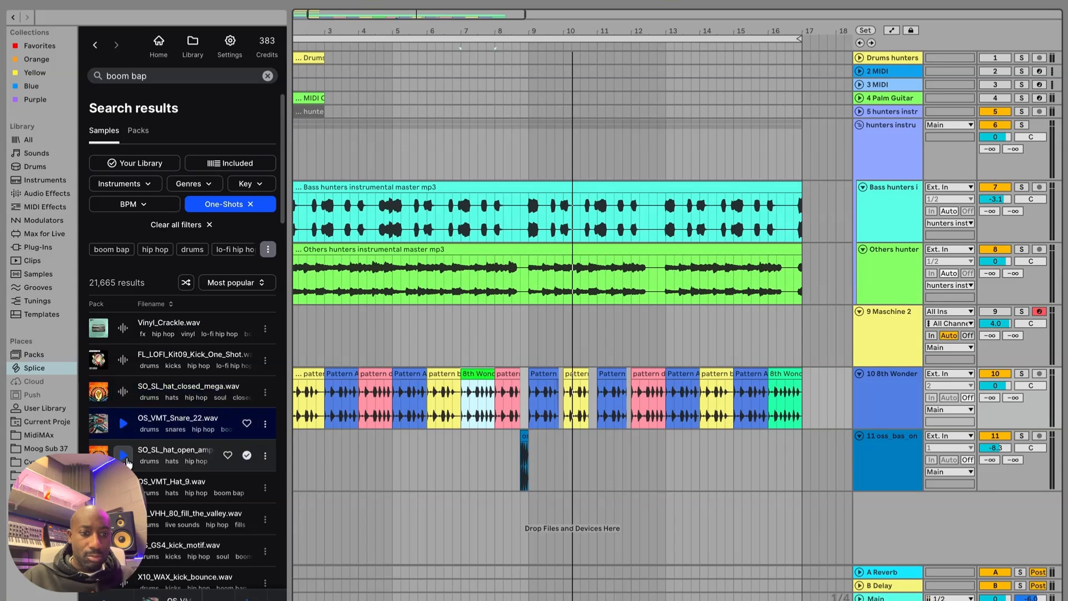
- Audition more boom bap one-shots, continuing from OS_VMT_Hat_9.wav down the list
left_click(123, 488)
scroll(123, 451, "down", 2)
left_click(123, 449)
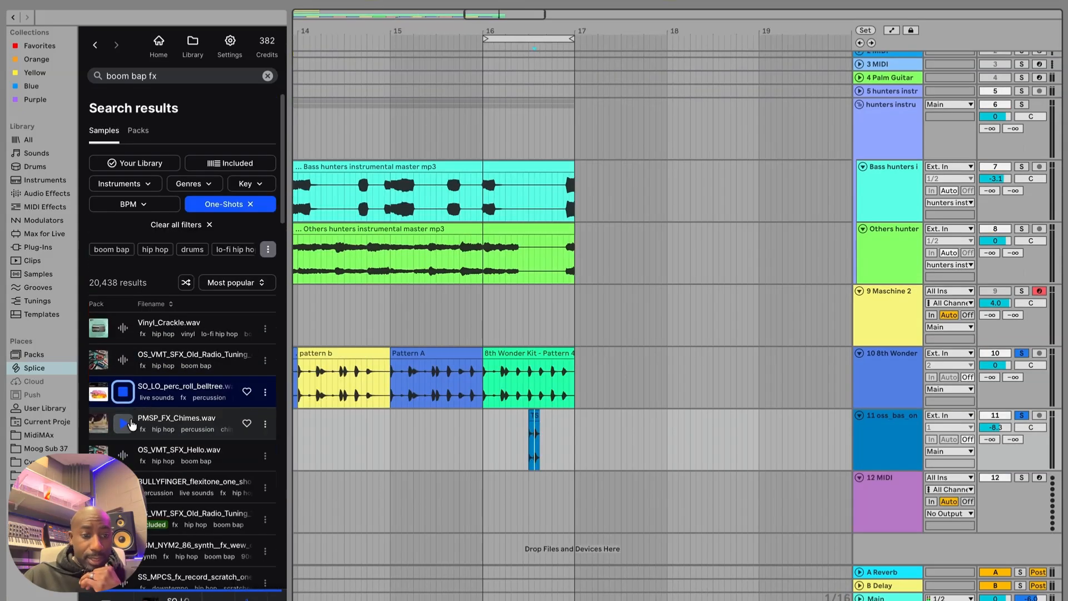
- Audition PMSP_FX_Chimes.wav and OS_VMT_SFX_Hello.wav from the "boom bap fx" one-shots
left_click(131, 425)
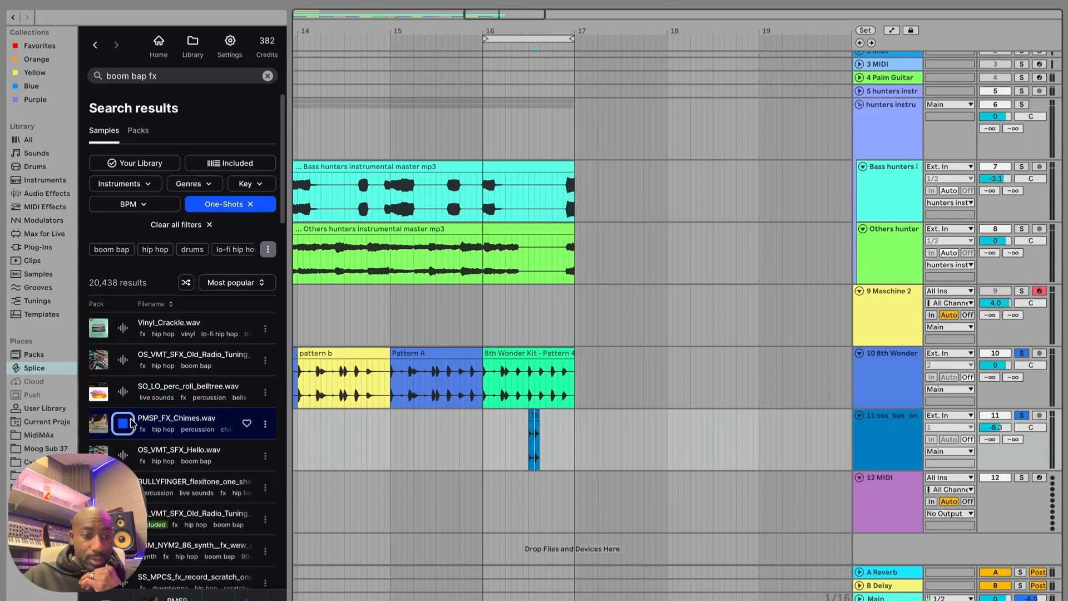
scroll(130, 421, "down", 1)
left_click(128, 410)
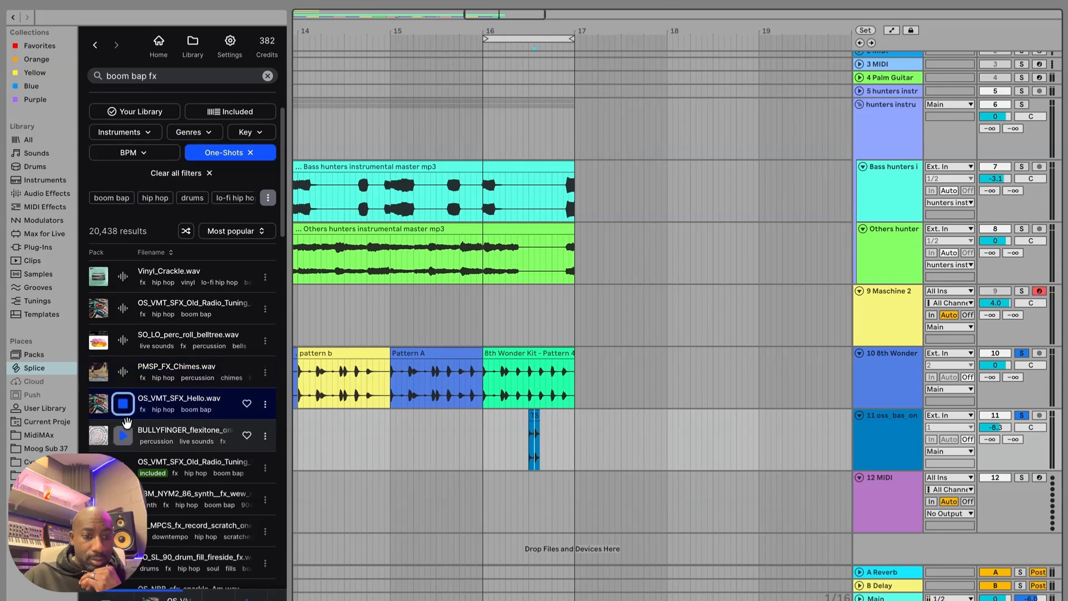
- Preview OS_VMT_SFX_Hello.wav against the arrangement, place it on track 11 in the last quarter of bar 10, and play it back
scroll(436, 373, "left", 5)
left_click(408, 427)
key("space")
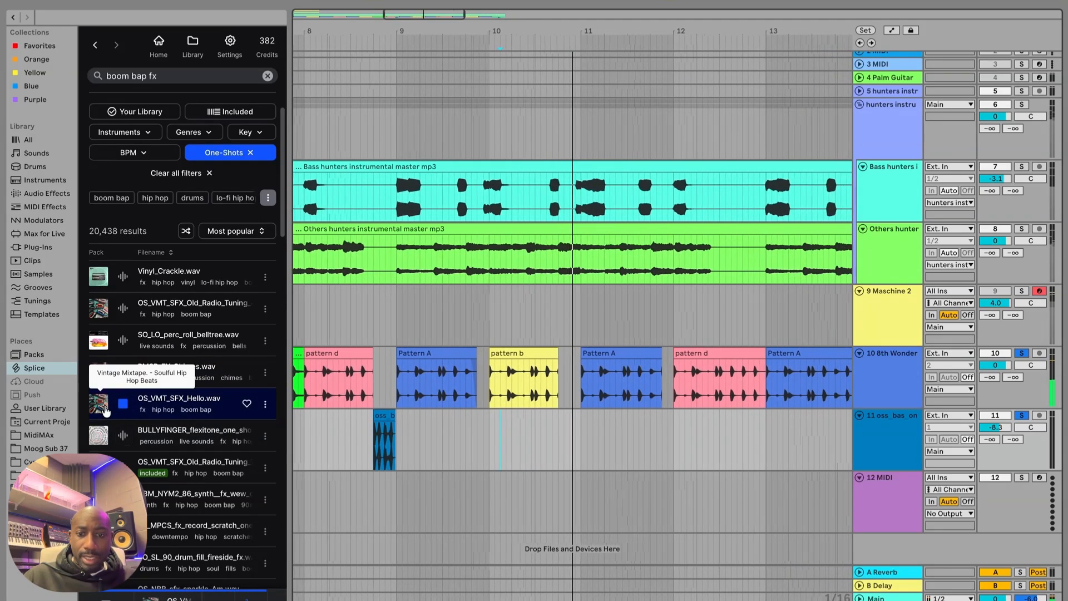
key("space")
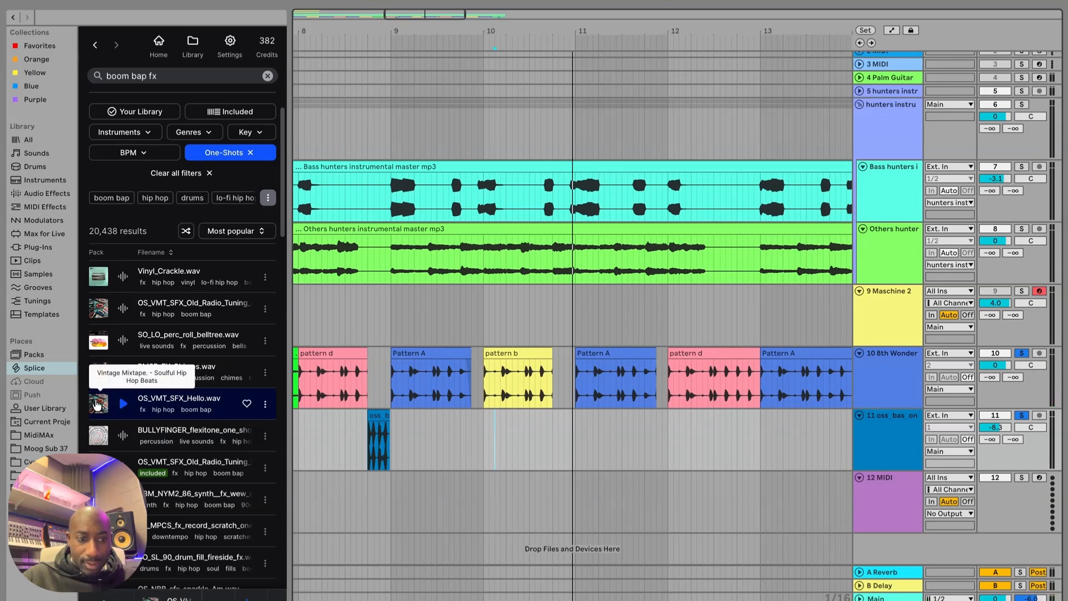
left_click_drag(98, 404, 554, 434)
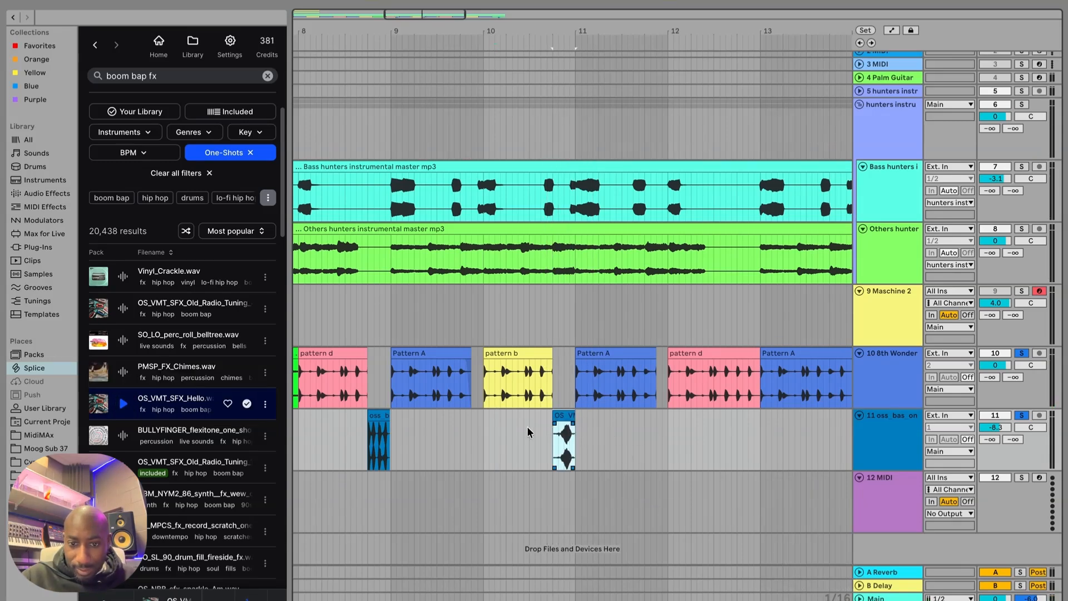
key("space")
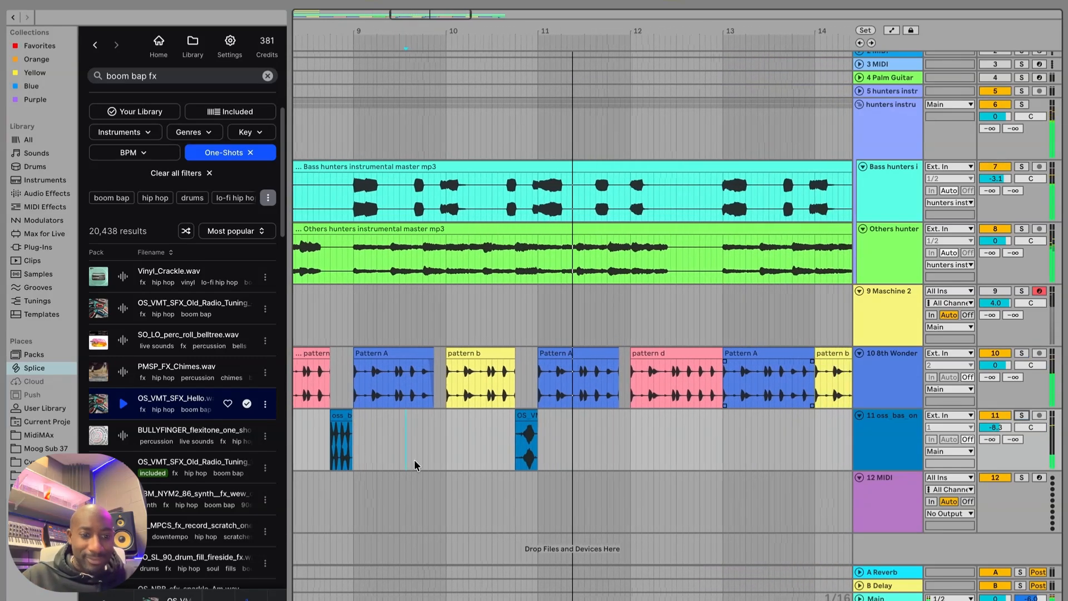
- Audition the boom bap fx one-shots from the BULLYFINGER flexitone down to the SS_MPCS record scratch
left_click(117, 440)
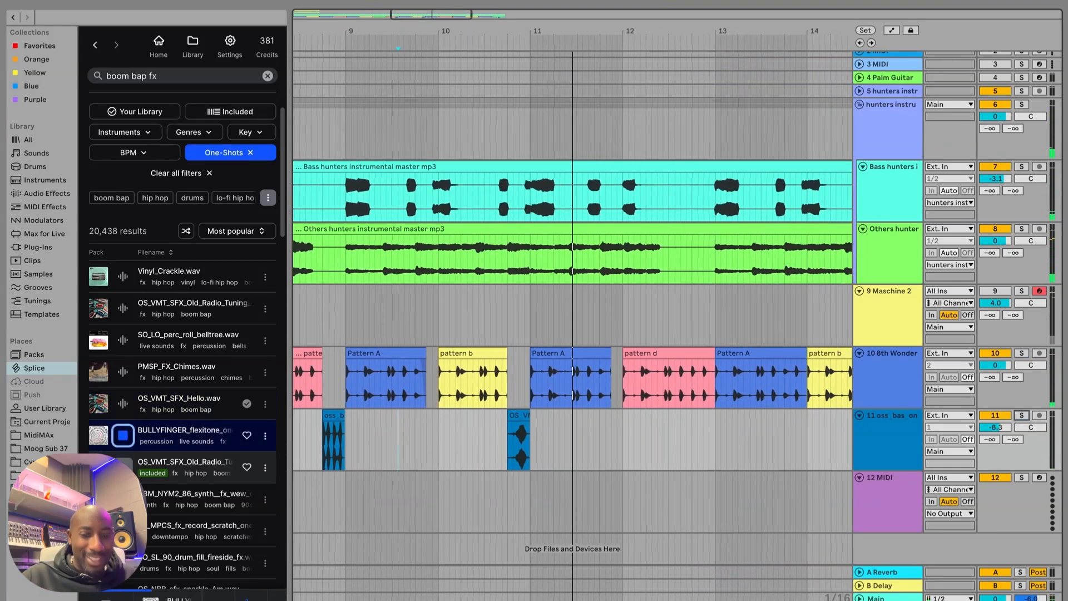
key("Down")
key("Down")
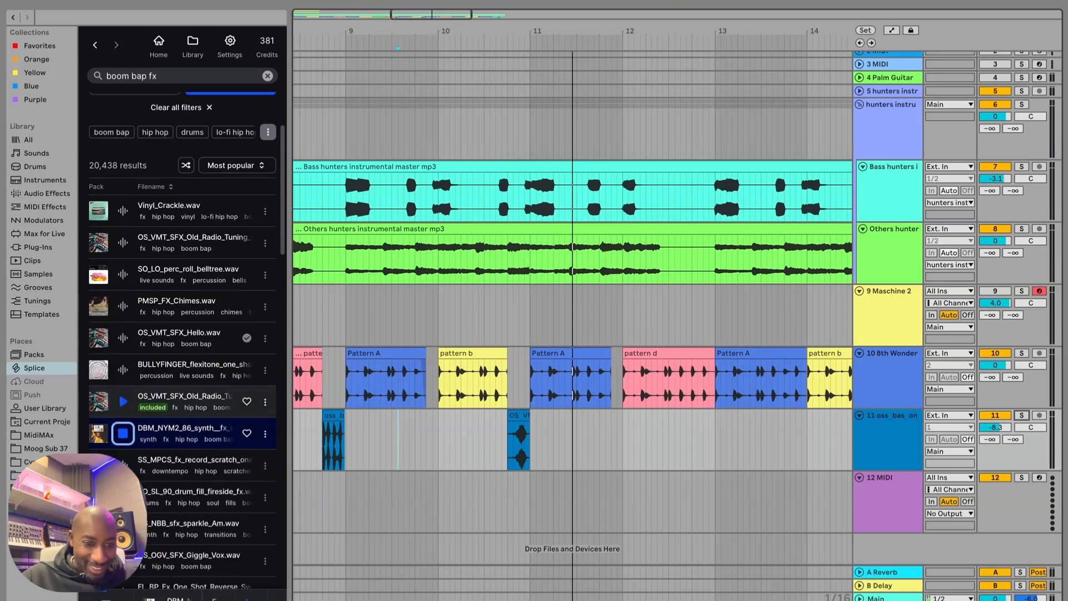
key("Down")
- Place the SS_MPCS record scratch one-shot on track 11 in the last quarter of bar 12
key("space")
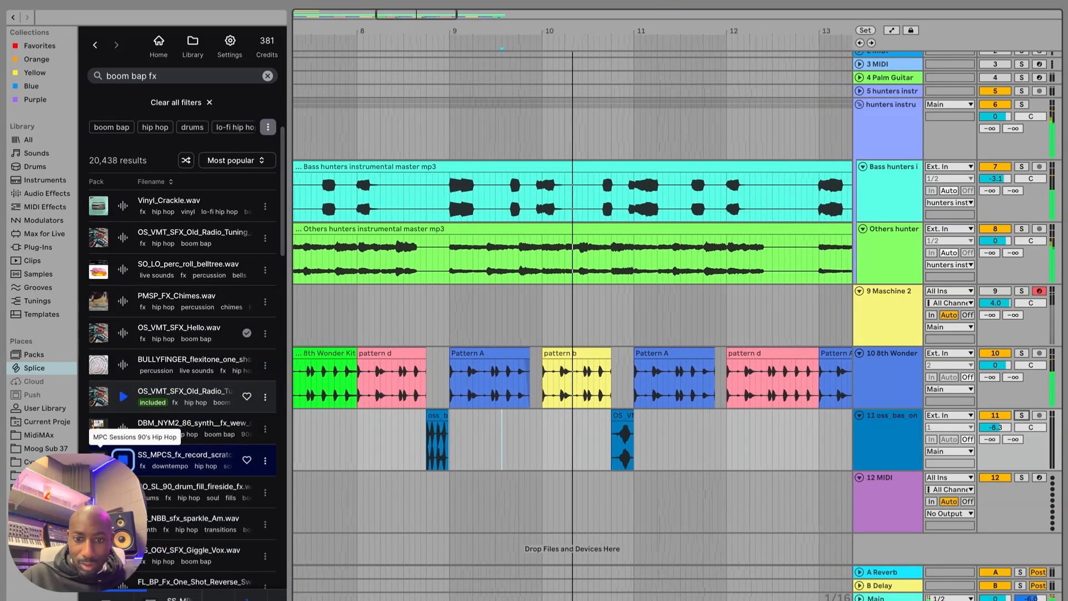
left_click_drag(100, 461, 785, 438)
scroll(784, 437, "right", 4)
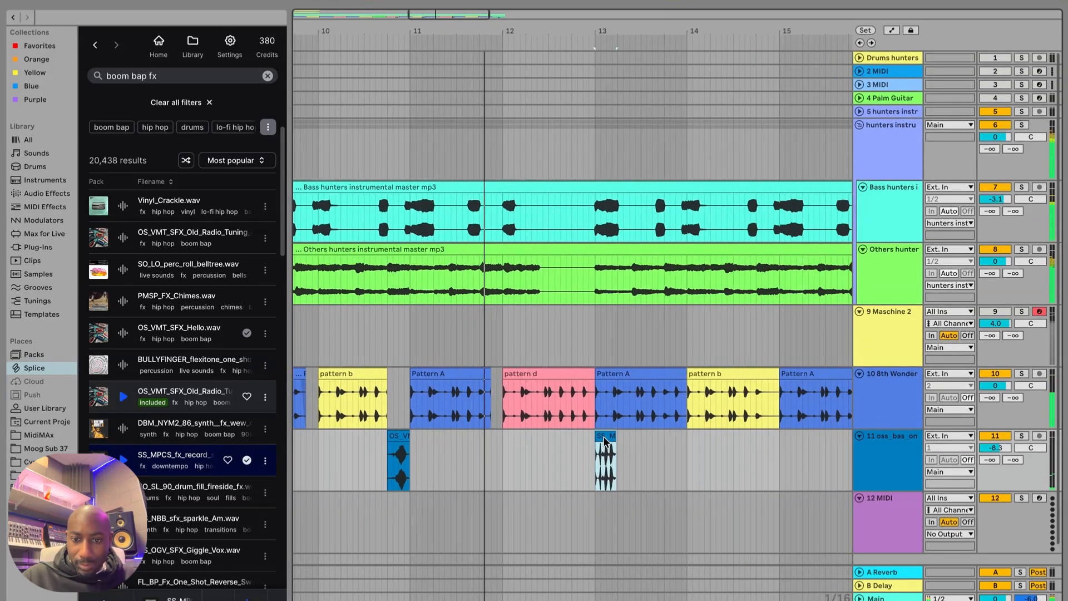
left_click_drag(613, 457, 580, 430)
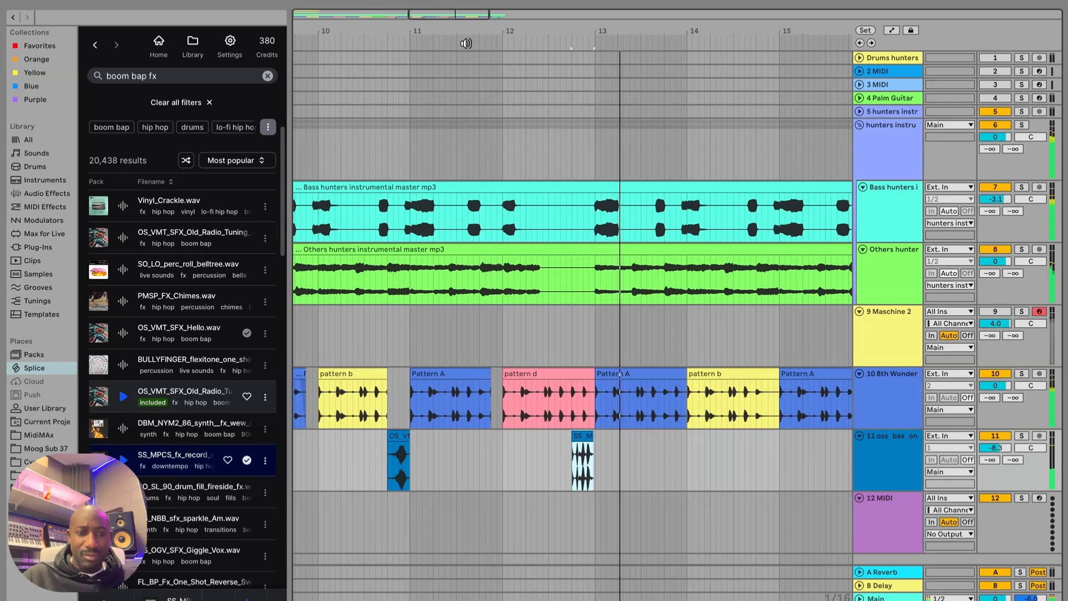
- Audition OS_NBB_sfx_sparkle_Am.wav during playback and extend the loop start from bar 16 back to bar 1
left_click_drag(442, 15, 440, 3)
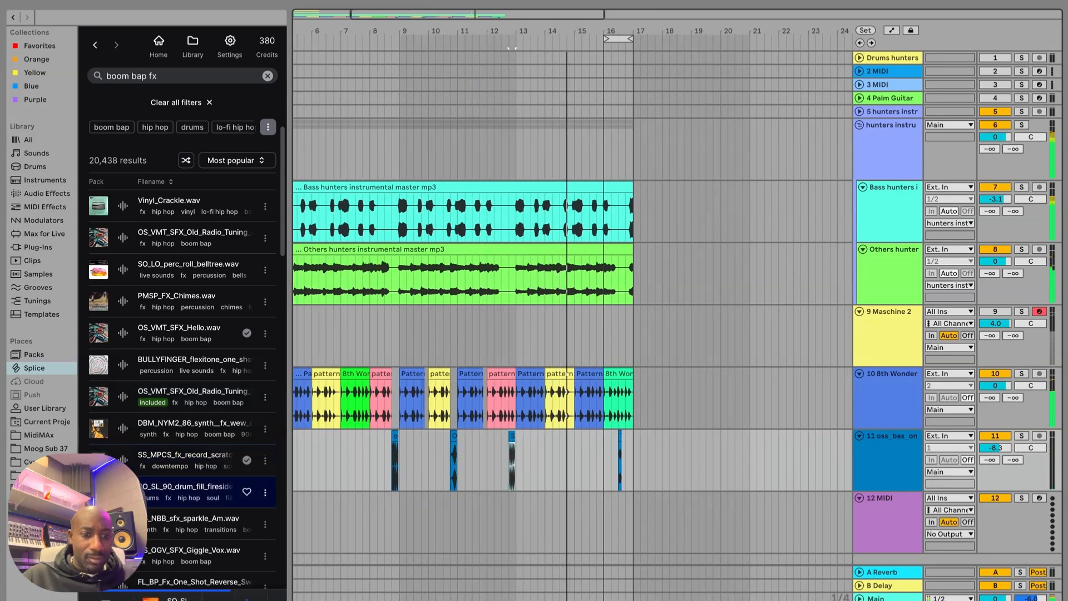
scroll(122, 460, "down", 1)
scroll(123, 459, "down", 1)
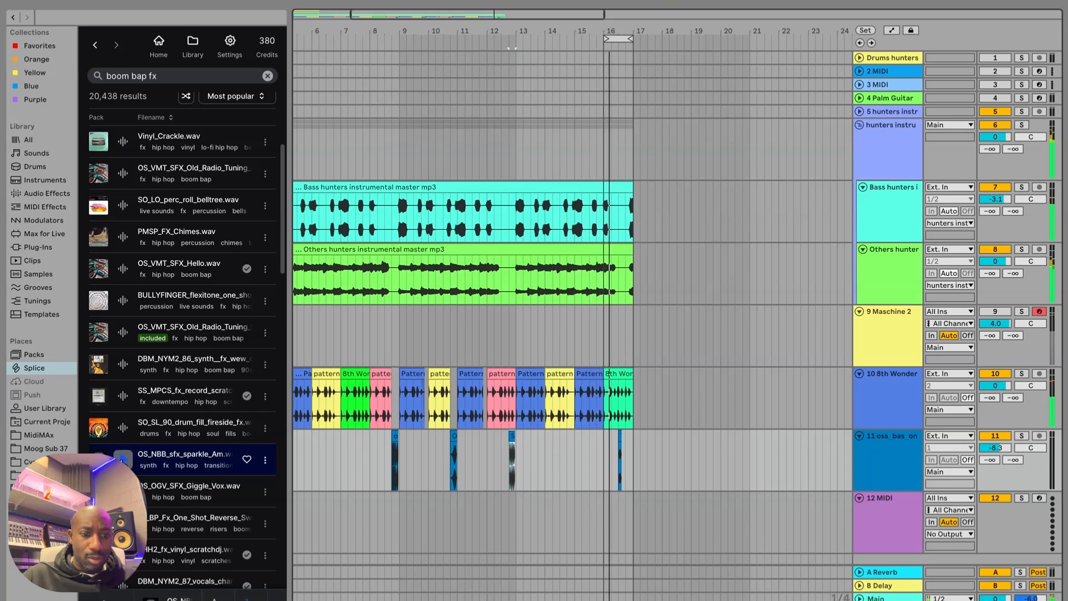
left_click(122, 460)
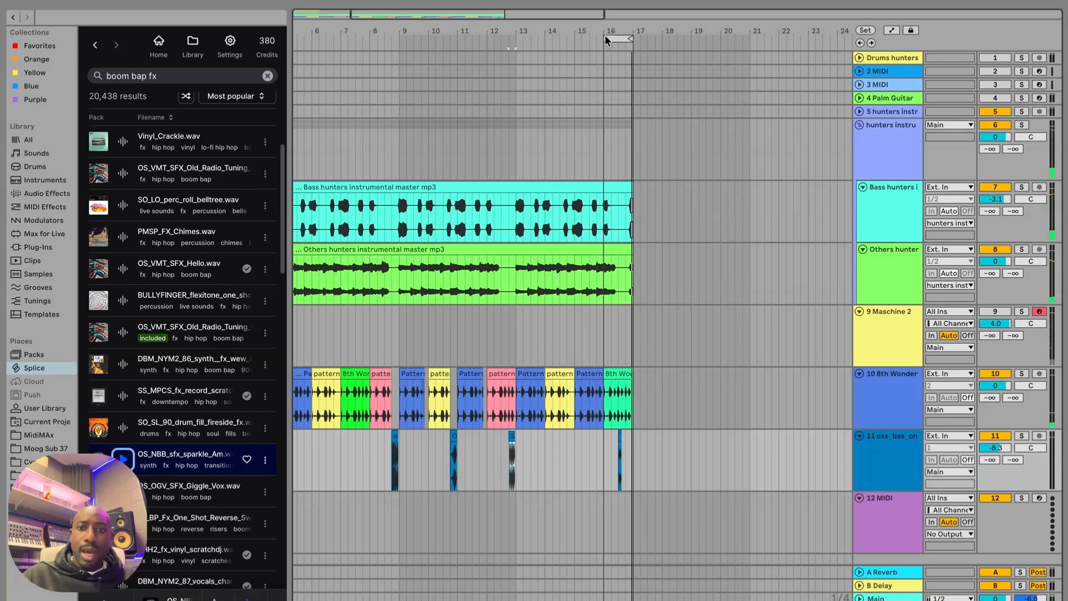
left_click_drag(606, 39, 238, 62)
- Audition the X10_SBP_83 church and PL_SD_Space one-shot effects further down the boom bap fx results
scroll(192, 443, "down", 5)
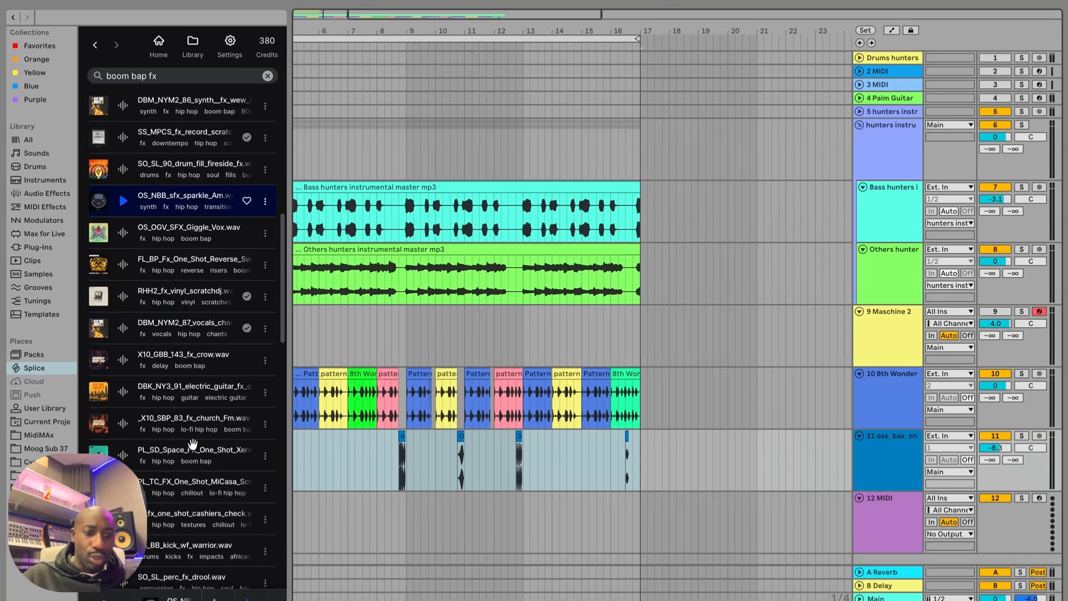
left_click(122, 424)
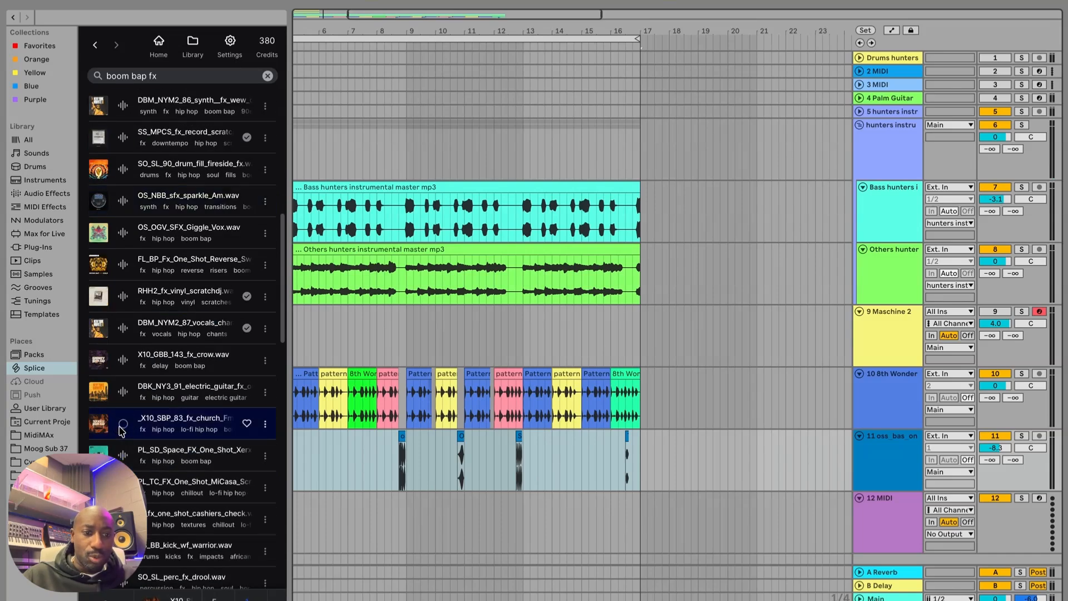
left_click(122, 457)
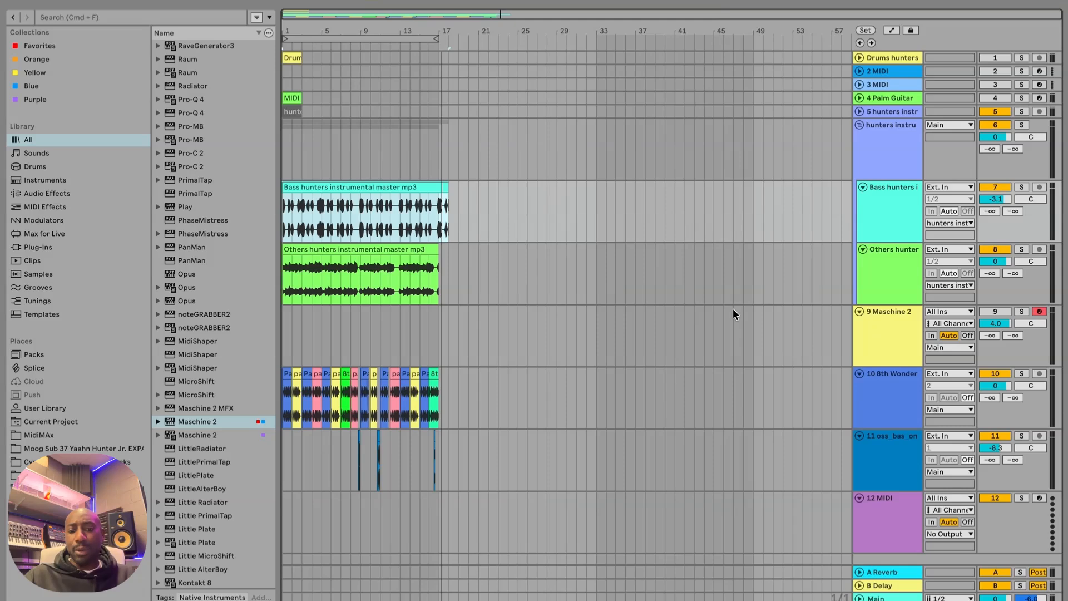
left_click(434, 368)
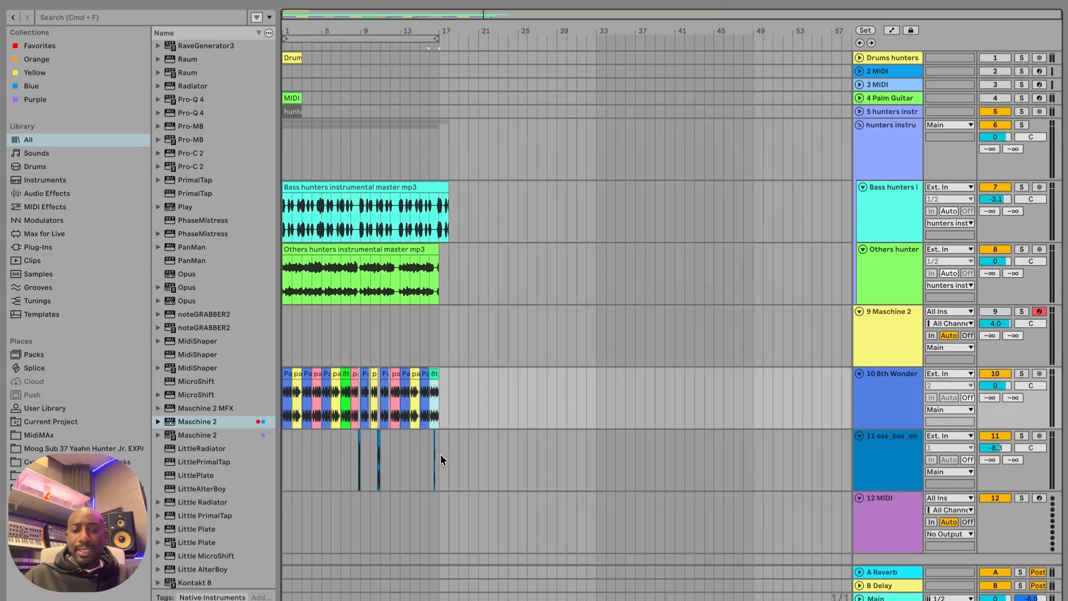
left_click_drag(440, 455, 430, 381)
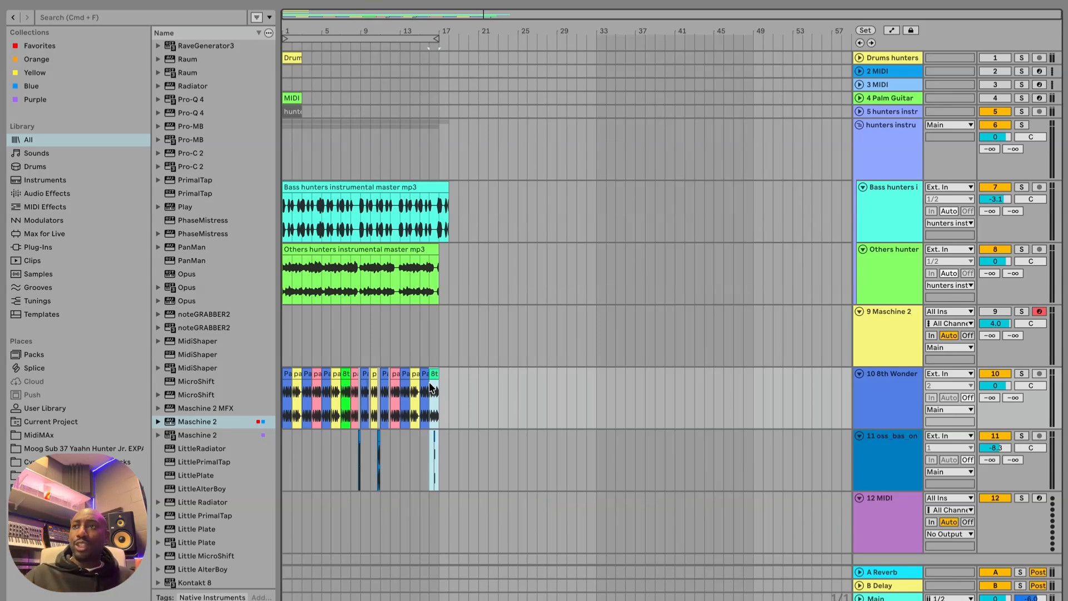
left_click(431, 341)
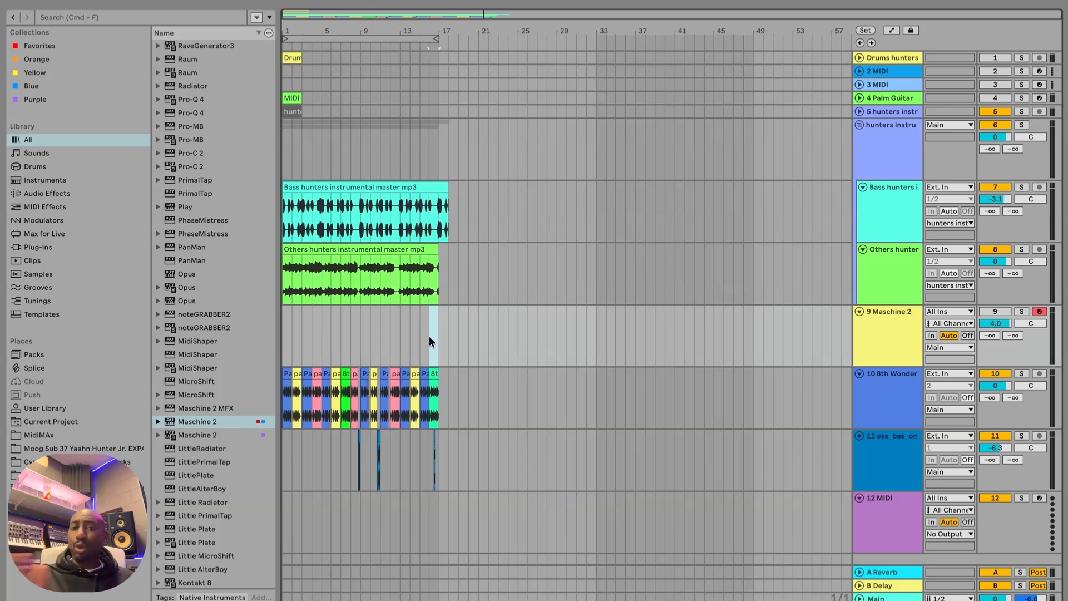